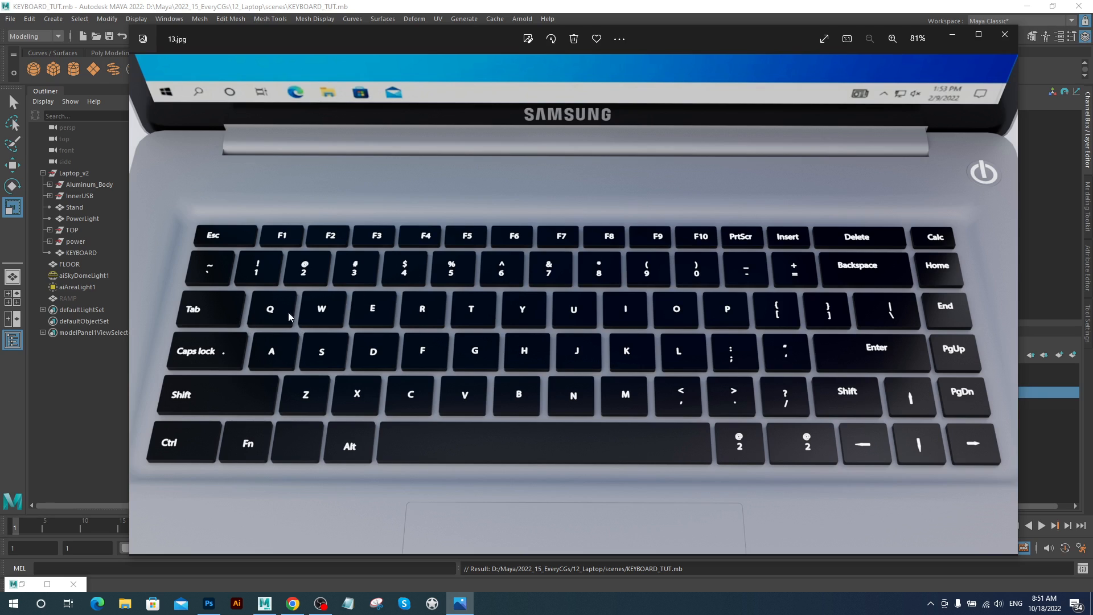
Minimize the 13.jpg reference render and select the KEYBOARD mesh on the laptop
{"action": "left_click", "coordinate": [951, 35]}
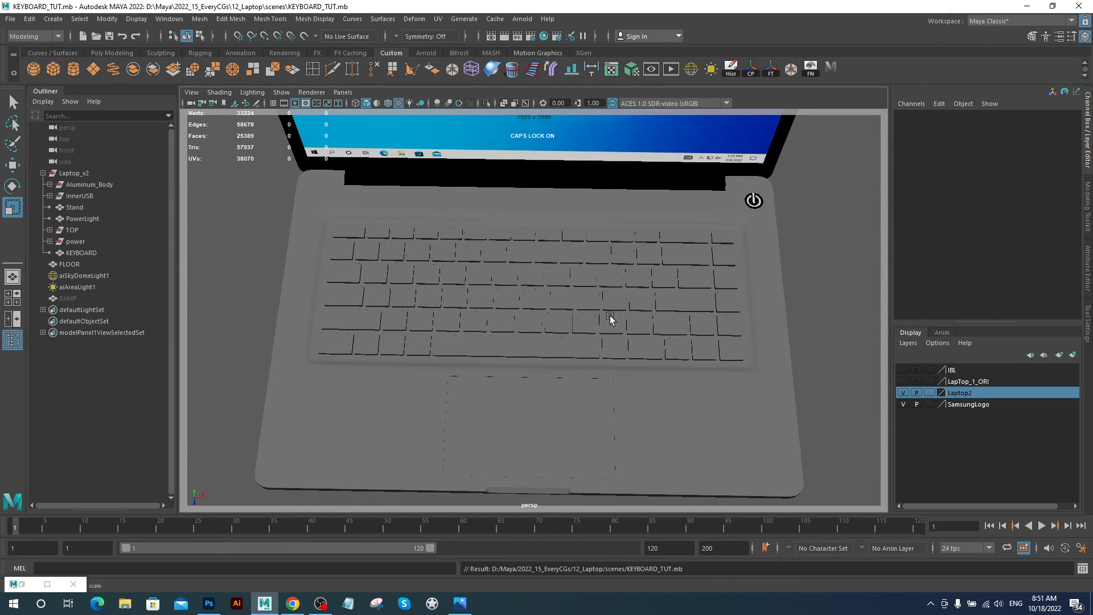
{"action": "left_click_drag", "start_coordinate": [671, 334], "coordinate": [598, 306], "text": "alt"}
{"action": "left_click", "coordinate": [532, 298]}
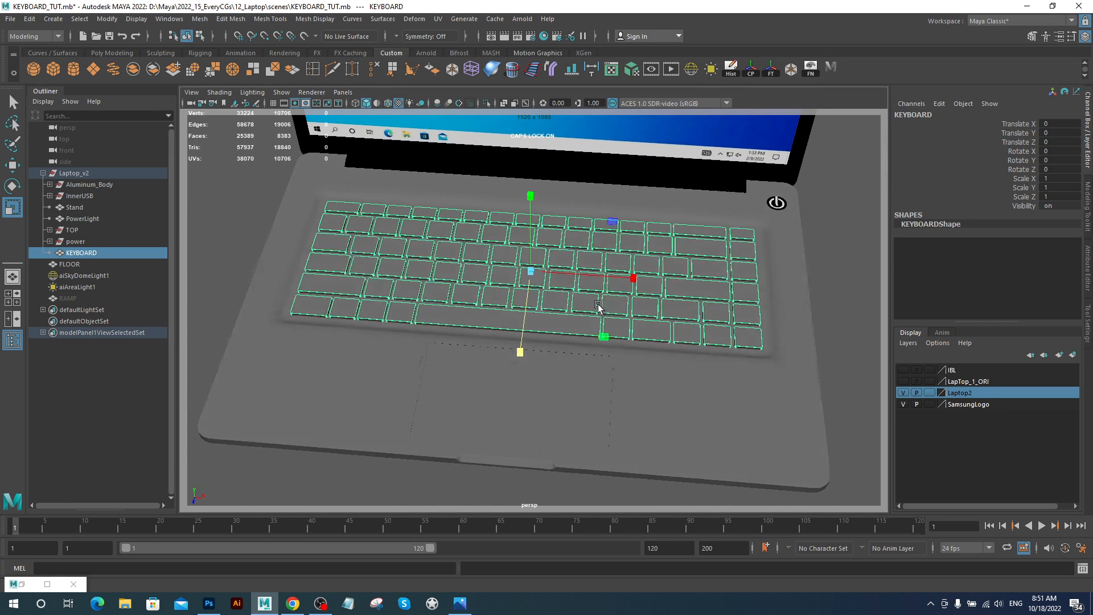
Examine how the selected keyboard mesh sits in the laptop body, both from afar and up close
{"action": "right_click_drag", "start_coordinate": [598, 306], "coordinate": [541, 259], "text": "alt"}
{"action": "middle_click_drag", "start_coordinate": [541, 258], "coordinate": [537, 293], "text": "alt"}
{"action": "right_click_drag", "start_coordinate": [589, 335], "coordinate": [533, 305], "text": "alt"}
{"action": "left_click_drag", "start_coordinate": [532, 305], "coordinate": [593, 384], "text": "alt"}
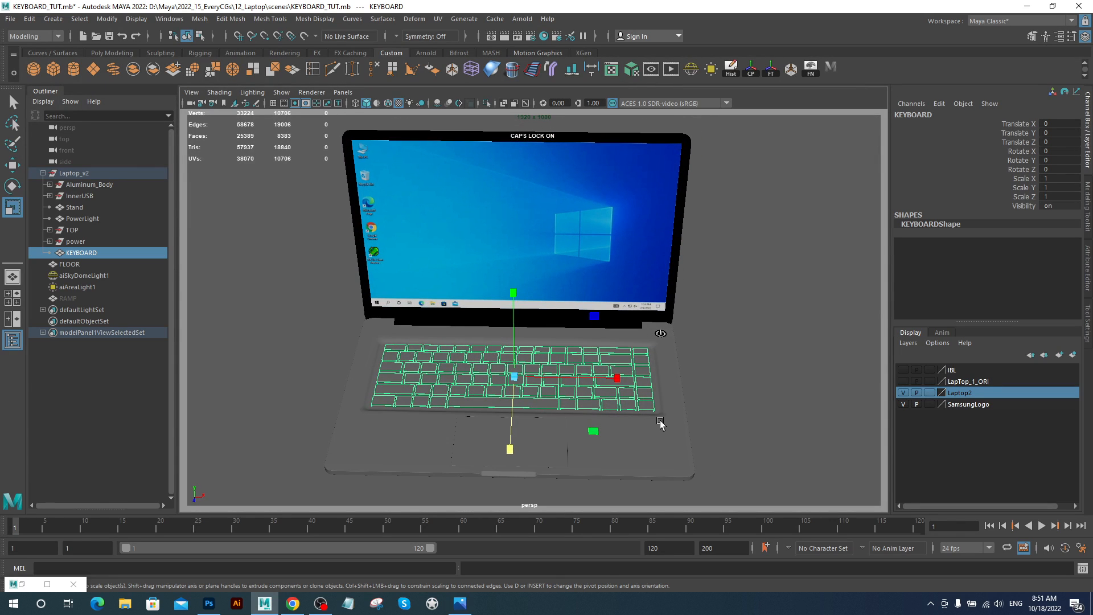
{"action": "middle_click_drag", "start_coordinate": [579, 353], "coordinate": [576, 343], "text": "alt"}
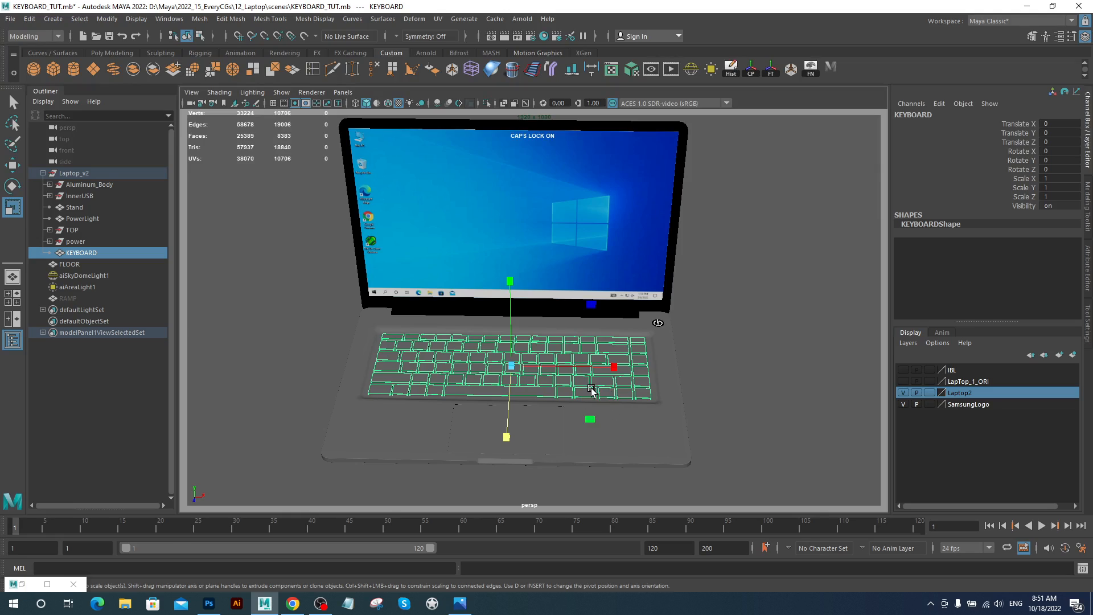
{"action": "left_click_drag", "start_coordinate": [592, 390], "coordinate": [639, 358], "text": "alt"}
{"action": "scroll", "coordinate": [512, 382], "scroll_direction": "up", "scroll_amount": 2}
{"action": "left_click_drag", "start_coordinate": [508, 382], "coordinate": [532, 367], "text": "alt"}
Try raising the keyboard mesh about 1.11 units along Y above the laptop body, and undo the move
{"action": "key", "text": "w"}
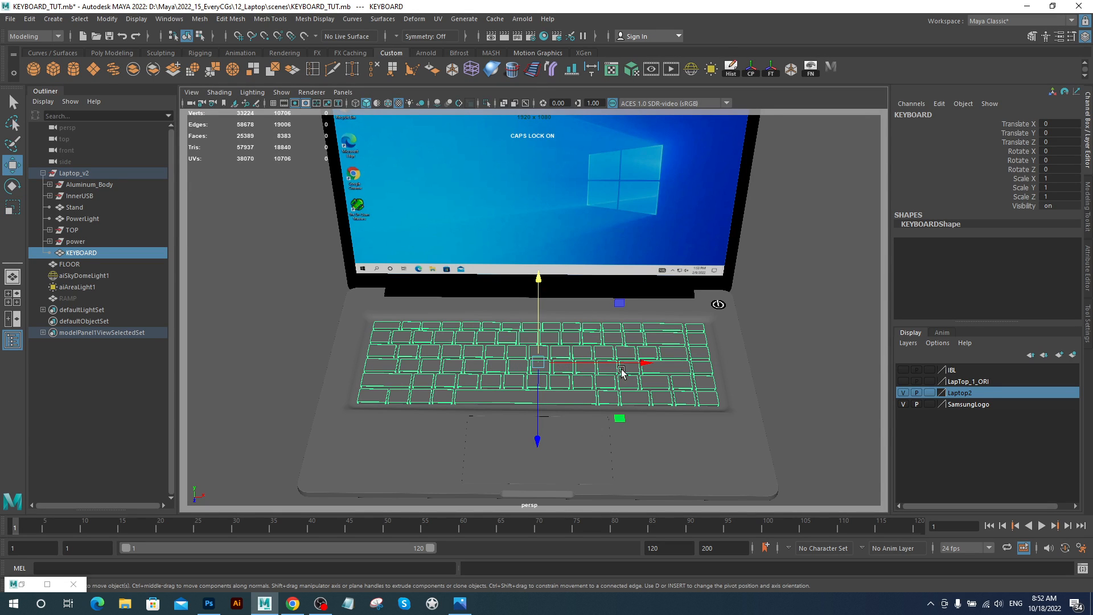
{"action": "left_click_drag", "start_coordinate": [578, 347], "coordinate": [503, 334], "text": "alt"}
{"action": "left_click_drag", "start_coordinate": [497, 244], "coordinate": [496, 233]}
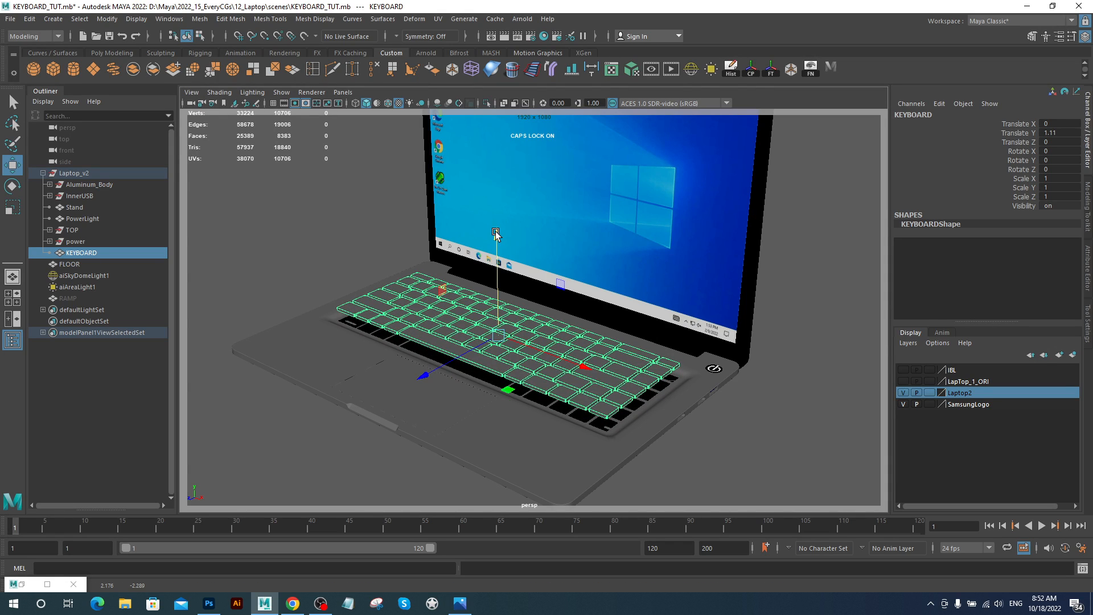
{"action": "key", "text": "ctrl+z"}
Isolate the keyboard mesh in the viewport and examine its rounded keycap edges from several angles
{"action": "left_click", "coordinate": [487, 104]}
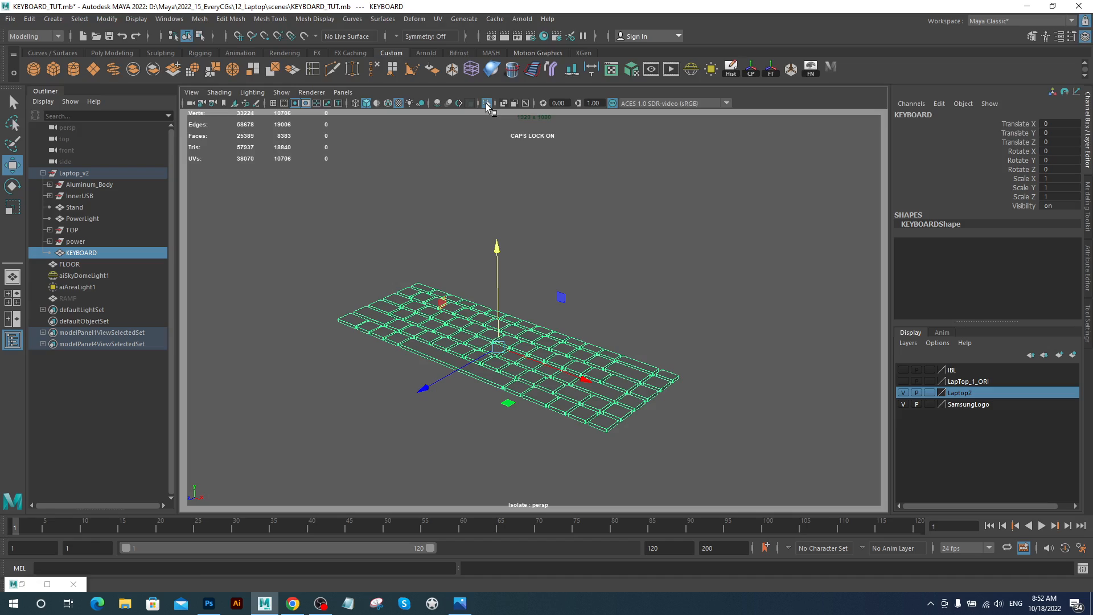
{"action": "right_click_drag", "start_coordinate": [490, 326], "coordinate": [639, 397], "text": "alt"}
{"action": "middle_click_drag", "start_coordinate": [638, 397], "coordinate": [655, 298], "text": "alt"}
{"action": "left_click_drag", "start_coordinate": [654, 298], "coordinate": [585, 295], "text": "alt"}
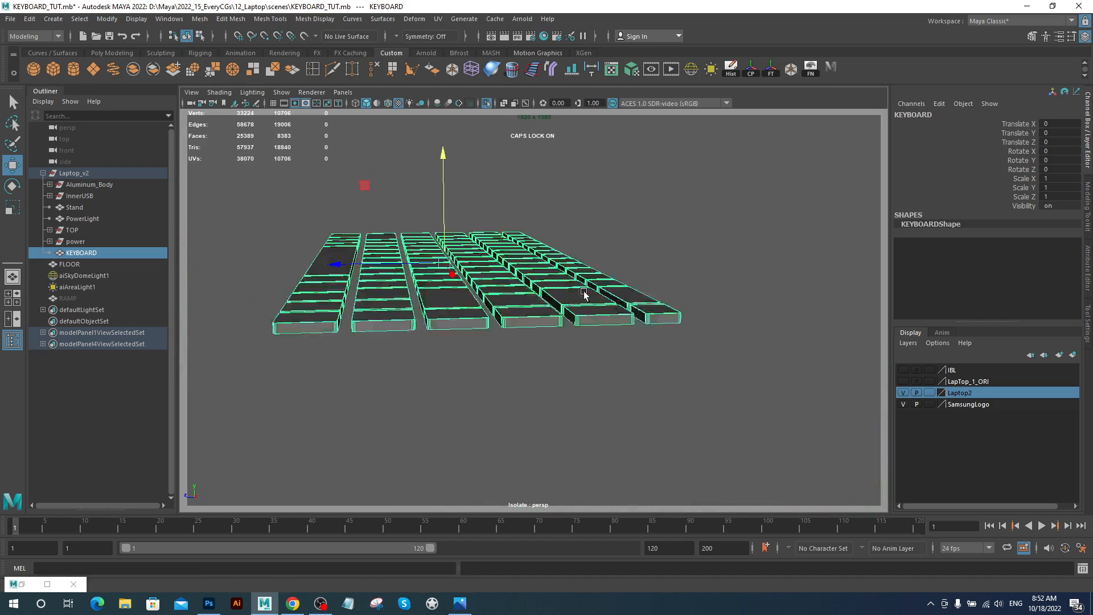
{"action": "right_click_drag", "start_coordinate": [585, 295], "coordinate": [622, 361], "text": "alt"}
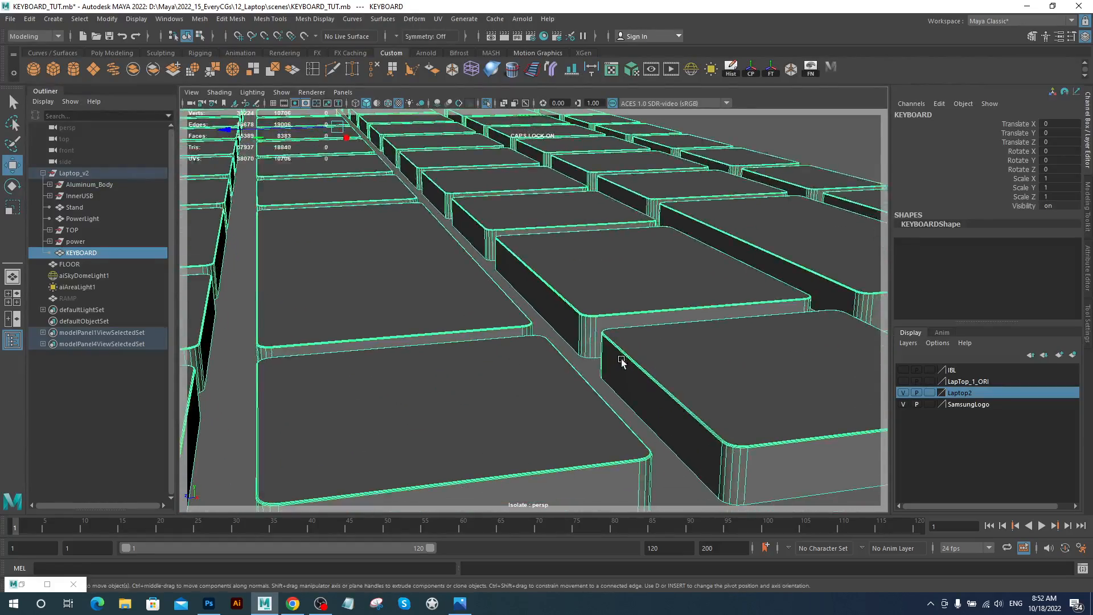
{"action": "mouse_move", "coordinate": [622, 360]}
{"action": "left_mouse_down", "text": "alt"}
{"action": "mouse_move", "coordinate": [586, 398]}
{"action": "mouse_move", "coordinate": [621, 390]}
{"action": "mouse_move", "coordinate": [606, 373]}
{"action": "left_mouse_up", "text": "alt"}
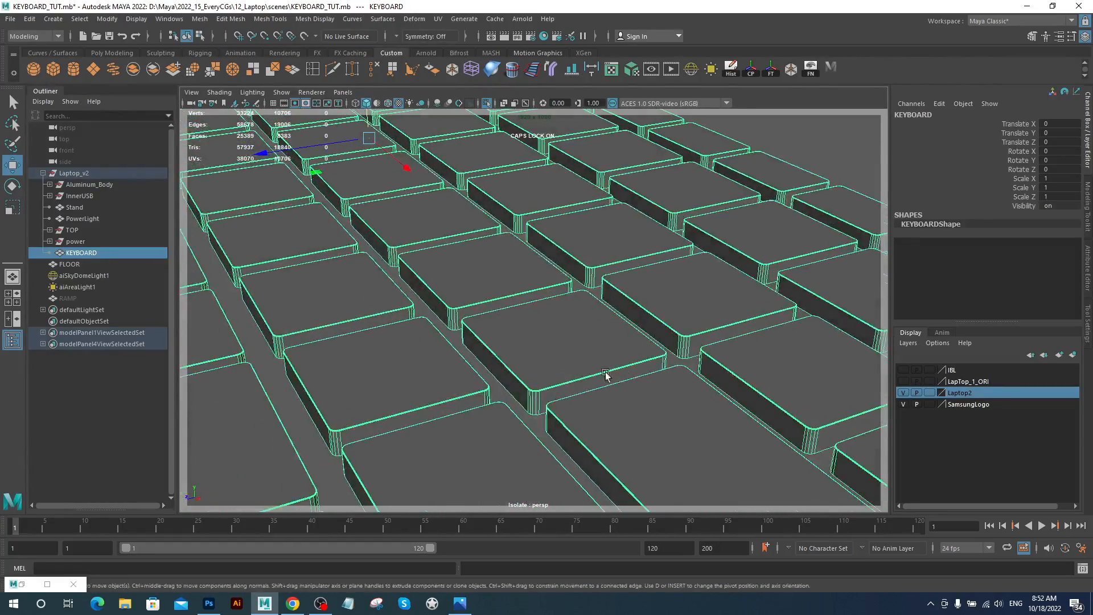
{"action": "right_click_drag", "start_coordinate": [632, 414], "coordinate": [501, 319], "text": "alt"}
{"action": "left_click_drag", "start_coordinate": [501, 319], "coordinate": [590, 326], "text": "alt"}
{"action": "right_click_drag", "start_coordinate": [591, 327], "coordinate": [545, 306], "text": "alt"}
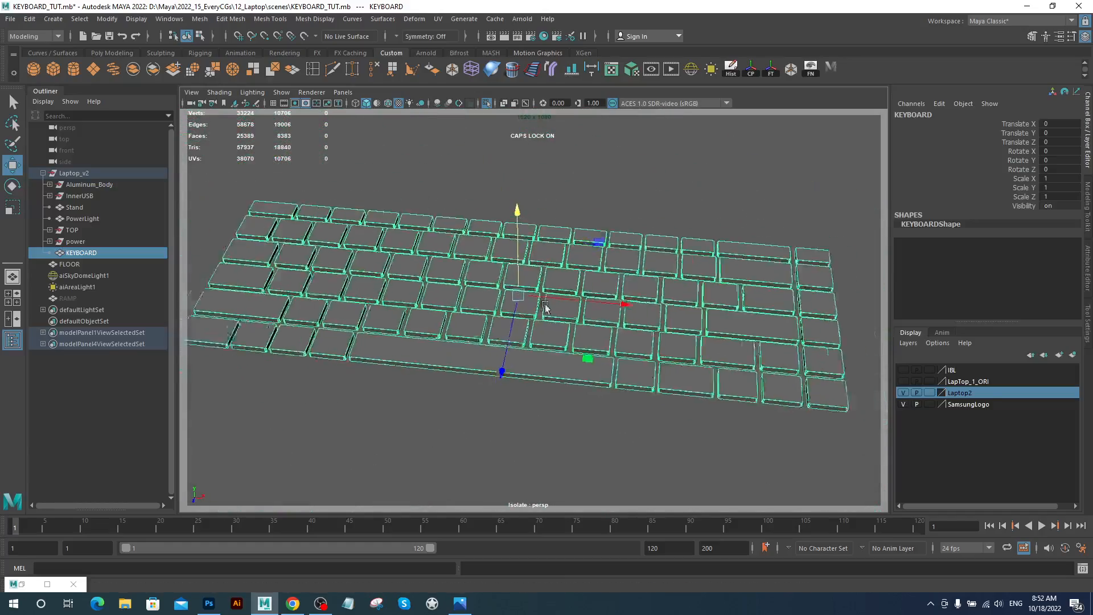
{"action": "left_click_drag", "start_coordinate": [545, 306], "coordinate": [642, 141], "text": "alt"}
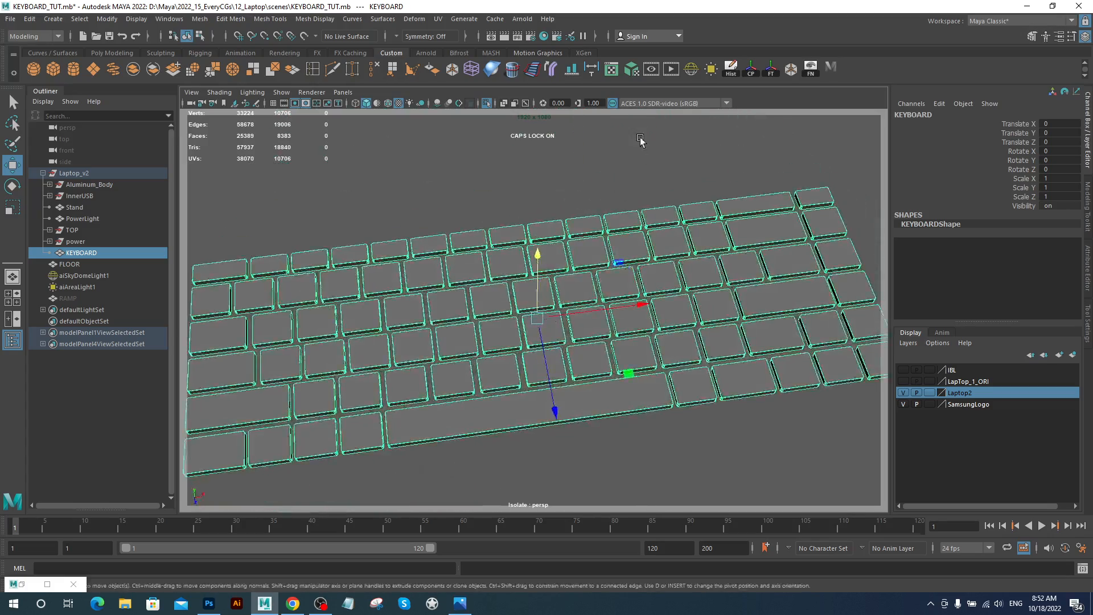
Check the keyboard's UV layout in the UV Editor, close the editor, and look over the isolated mesh again
{"action": "left_click", "coordinate": [611, 69]}
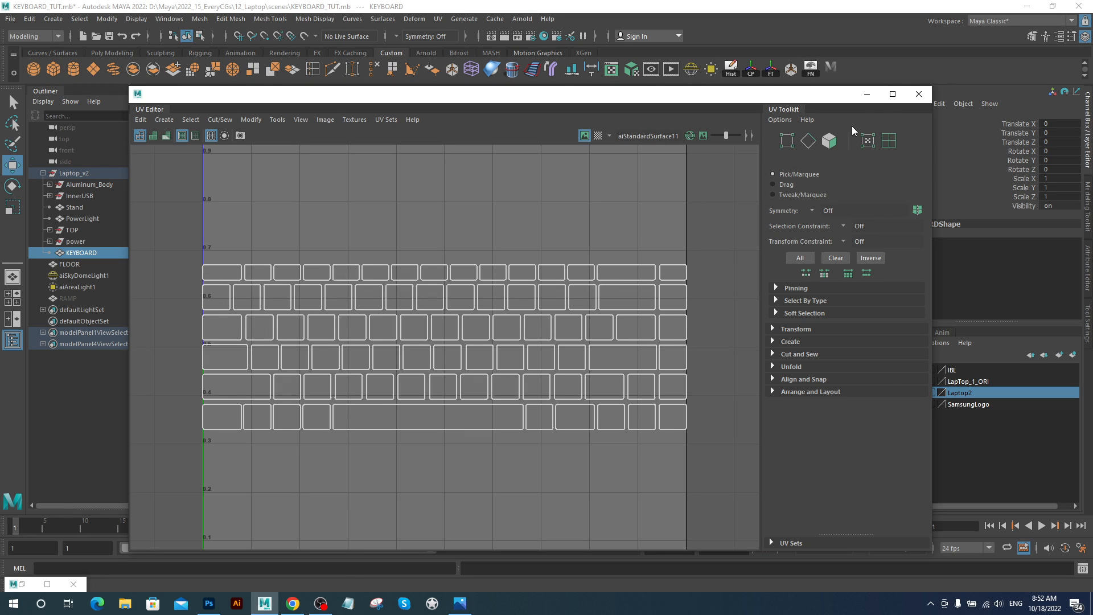
{"action": "left_click", "coordinate": [917, 93]}
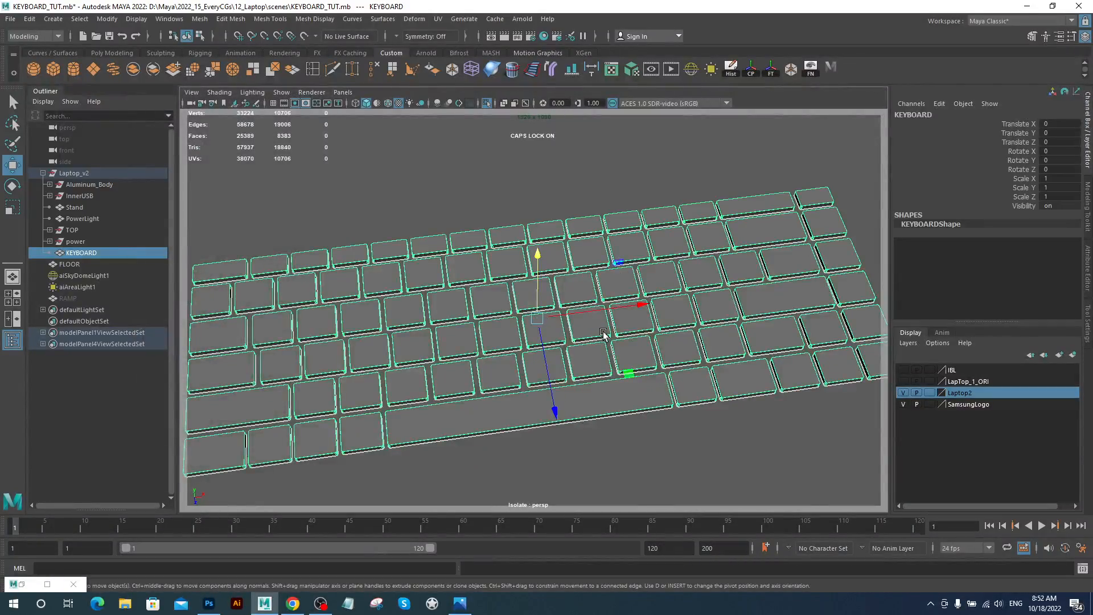
{"action": "left_click_drag", "start_coordinate": [600, 331], "coordinate": [289, 300], "text": "alt"}
{"action": "left_click_drag", "start_coordinate": [458, 298], "coordinate": [421, 305], "text": "alt"}
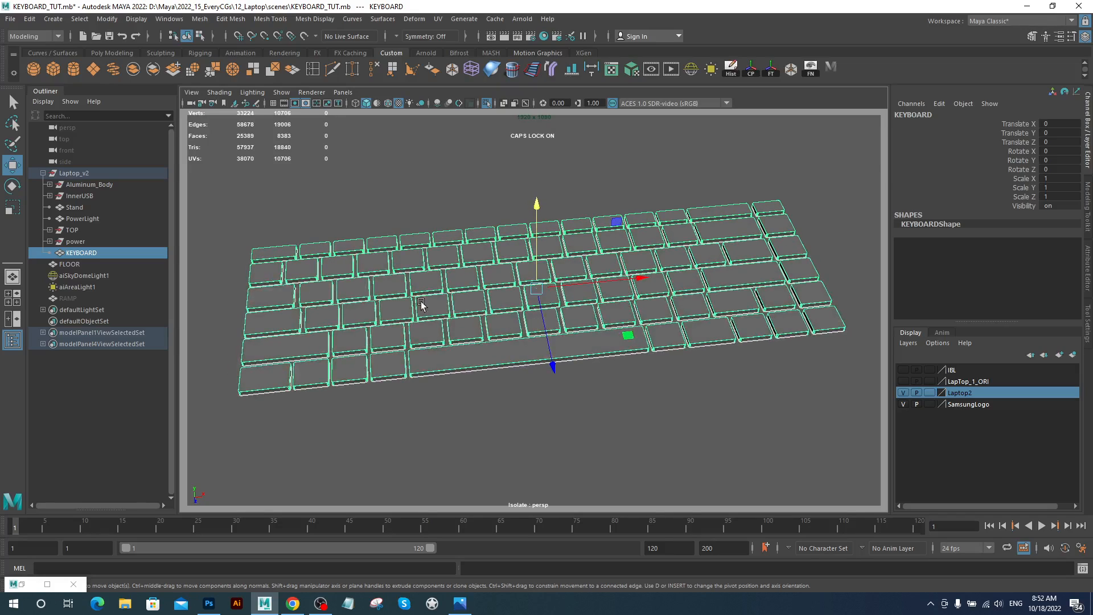
Rename the KEYBOARD mesh as KEYBOARD_BLK
{"action": "double_click", "coordinate": [96, 252]}
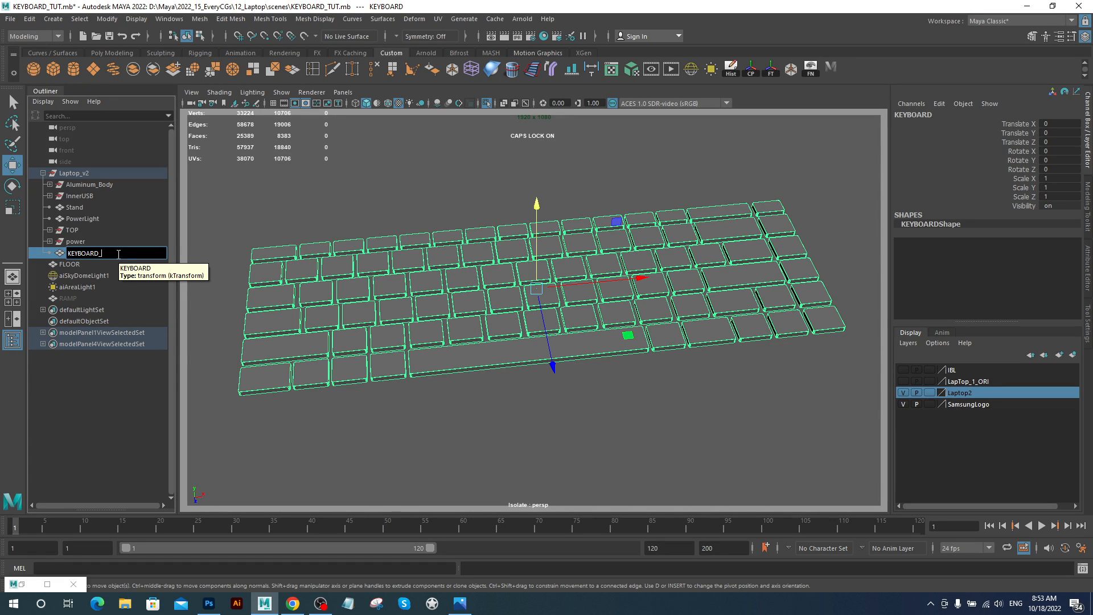
{"action": "type", "text": "_BLK"}
{"action": "key", "text": "Return"}
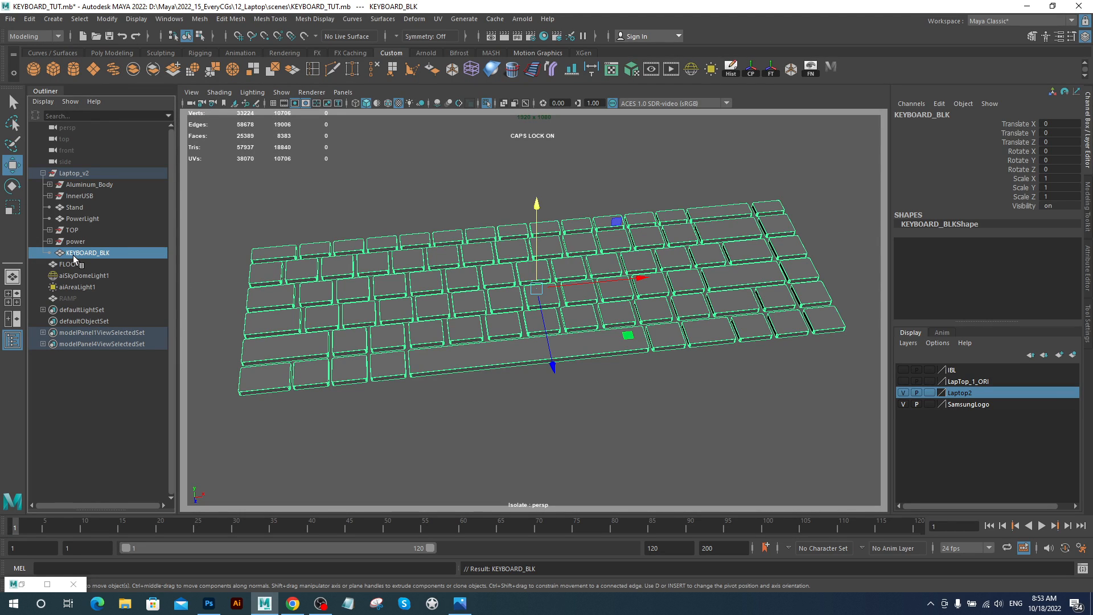
Duplicate KEYBOARD_BLK and rename the copy as KEYBOARD_LETTER_gLOW
{"action": "key", "text": "ctrl+d"}
{"action": "double_click", "coordinate": [108, 265]}
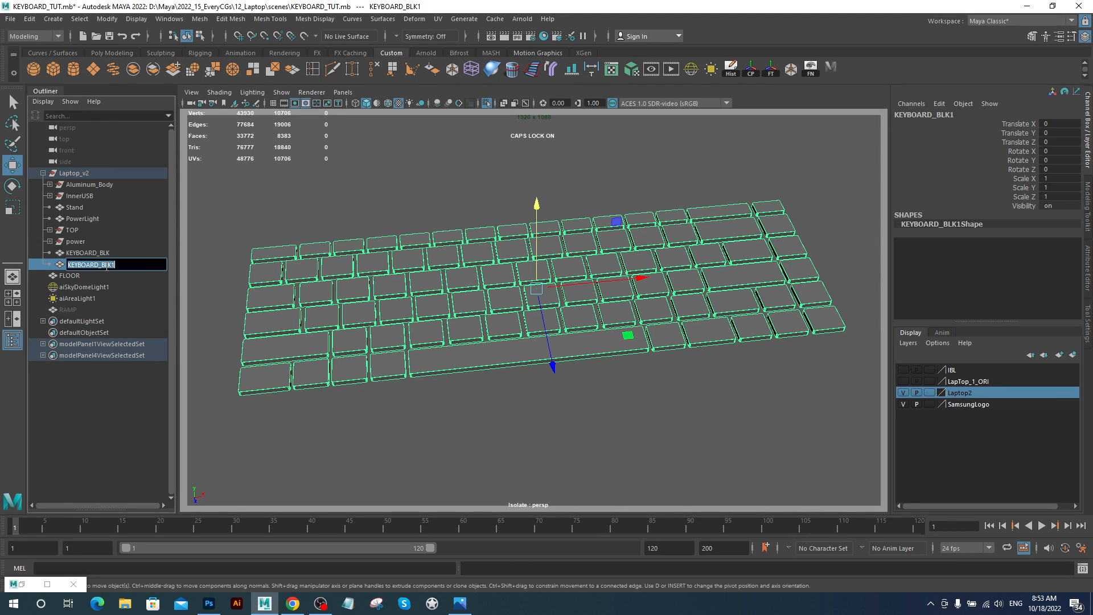
{"action": "left_click_drag", "start_coordinate": [102, 265], "coordinate": [131, 266]}
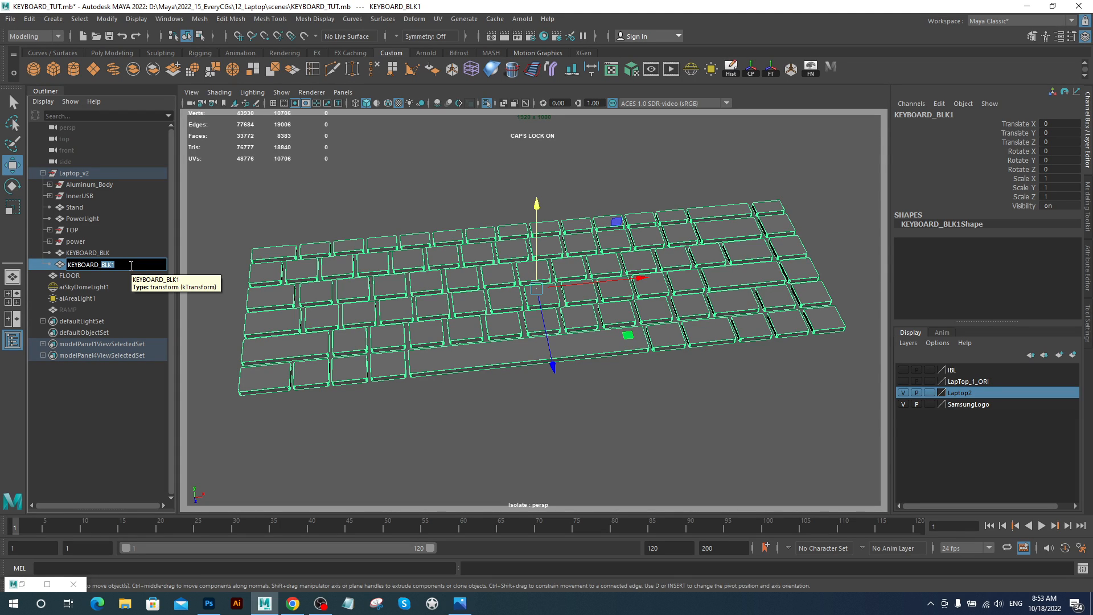
{"action": "type", "text": "LE"}
{"action": "type", "text": "TTER"}
{"action": "type", "text": "@"}
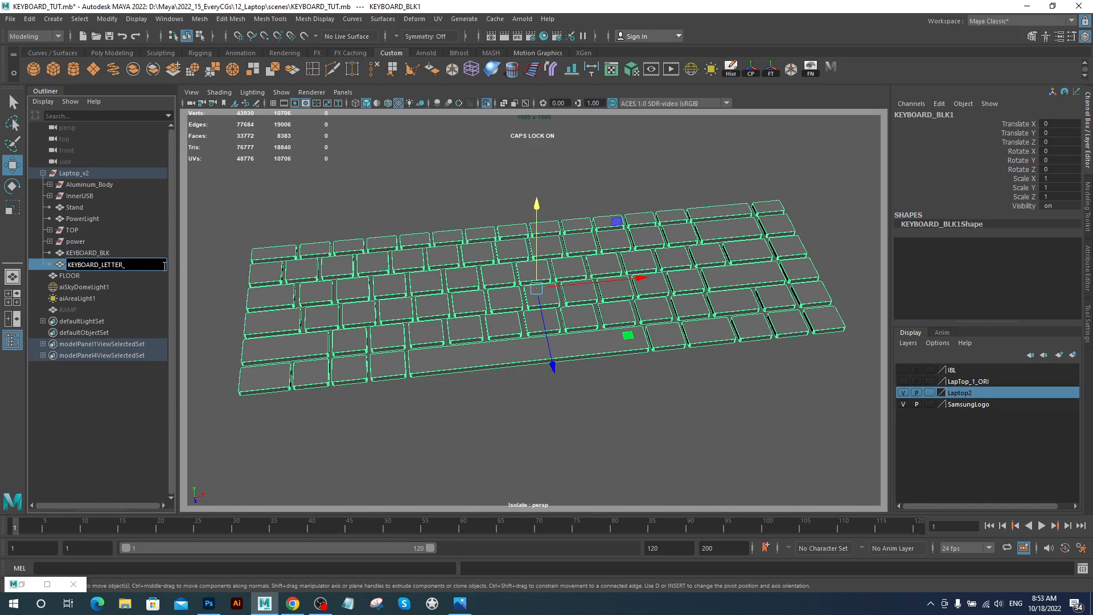
{"action": "key", "text": "Return"}
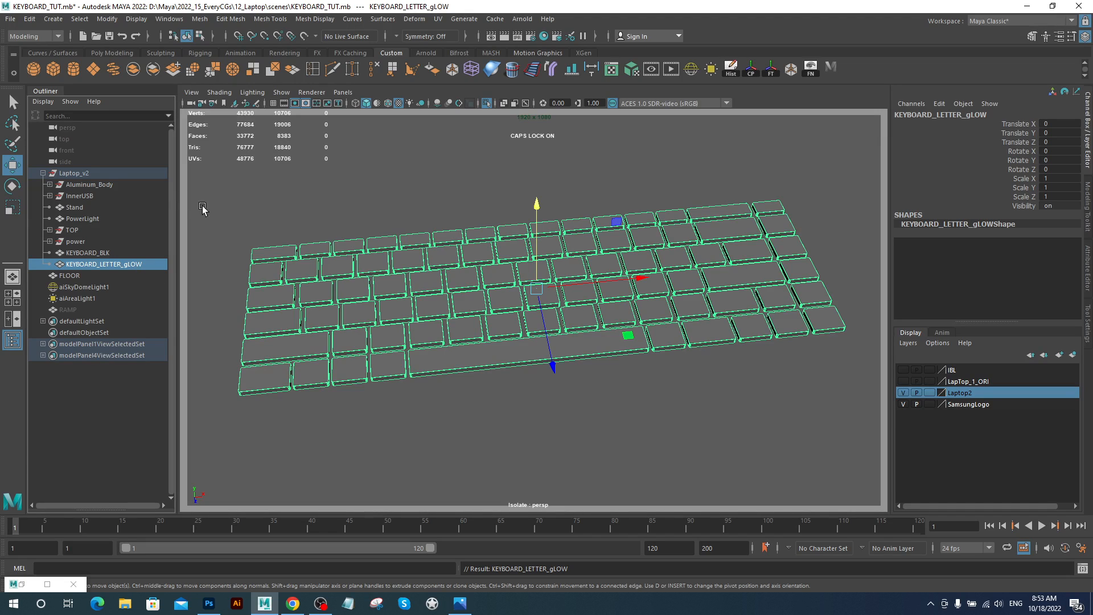
Hide the KEYBOARD_LETTER_gLOW copy and select the KEYBOARD_BLK mesh
{"action": "left_click_drag", "start_coordinate": [615, 322], "coordinate": [606, 288], "text": "alt"}
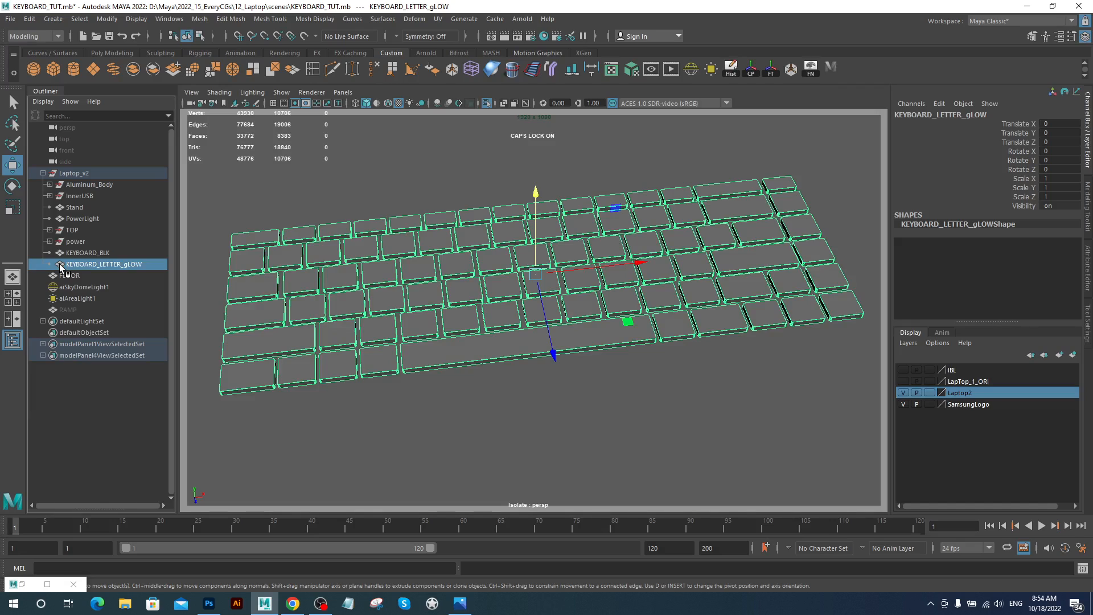
{"action": "key", "text": "ctrl+h"}
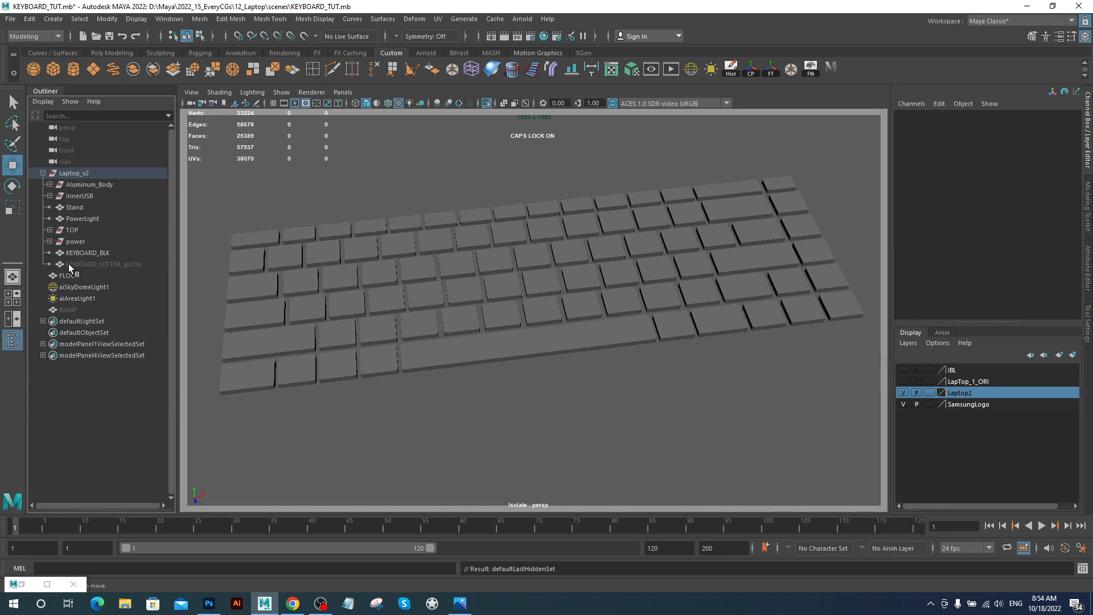
{"action": "left_click", "coordinate": [501, 261]}
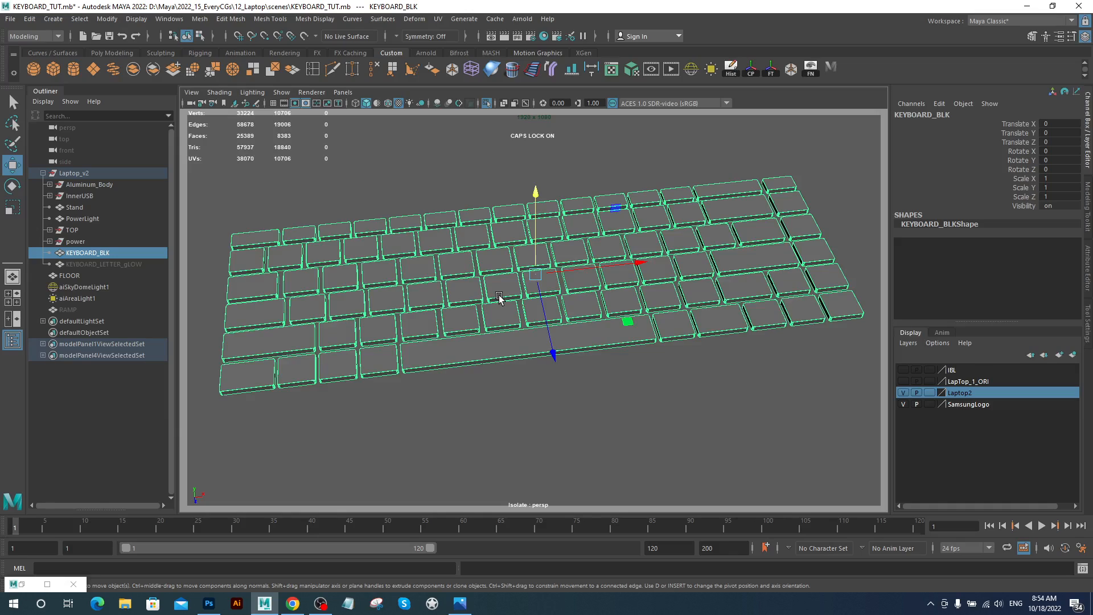
Display KEYBOARD_BLK's UV layout and examine the black key lettering of keyboardKeysblack.jpg in Photoshop
{"action": "left_click_drag", "start_coordinate": [515, 356], "coordinate": [579, 329], "text": "alt"}
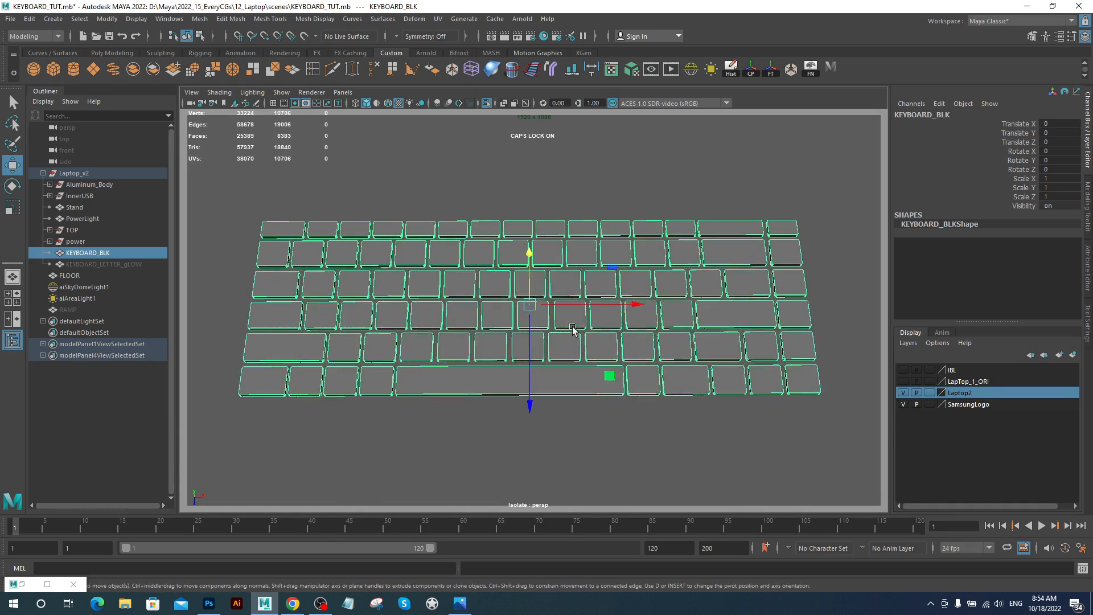
{"action": "left_click", "coordinate": [619, 70]}
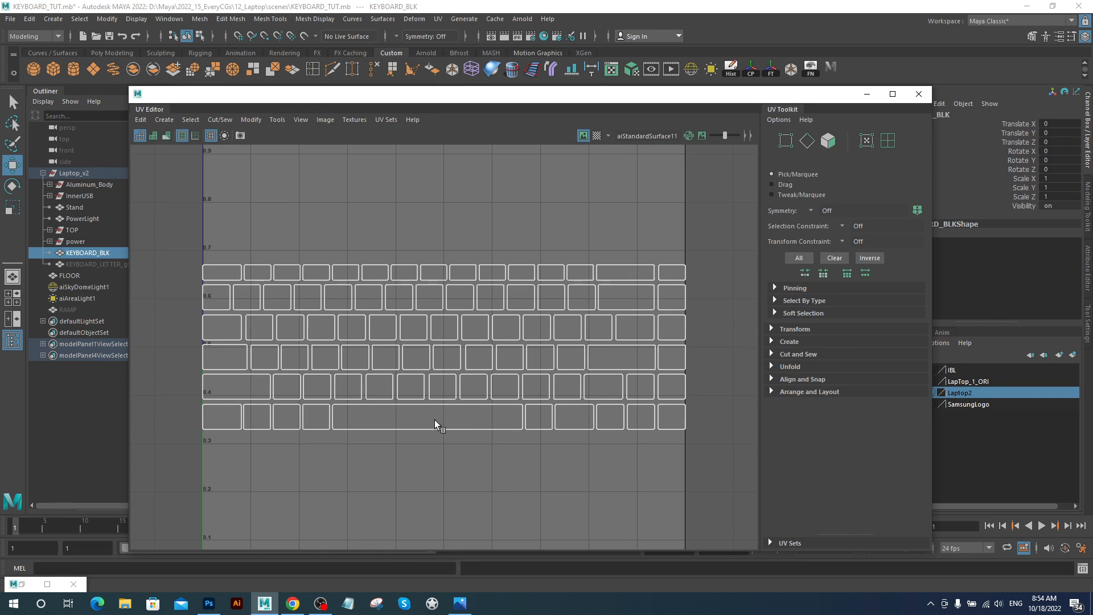
{"action": "left_click", "coordinate": [209, 605]}
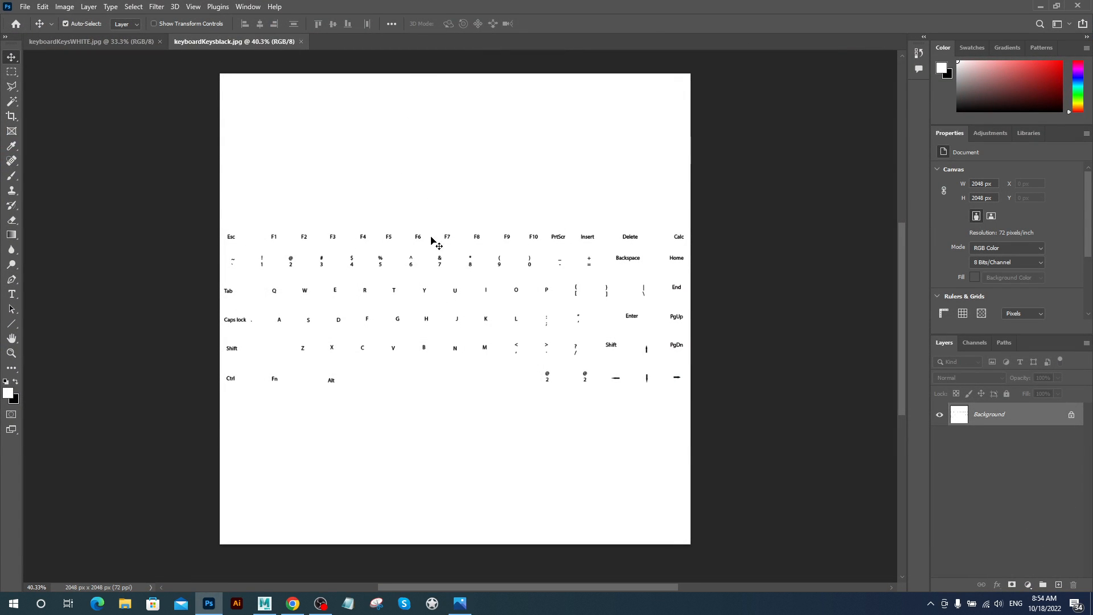
{"action": "scroll", "coordinate": [443, 329], "scroll_direction": "up", "scroll_amount": 2, "text": "alt"}
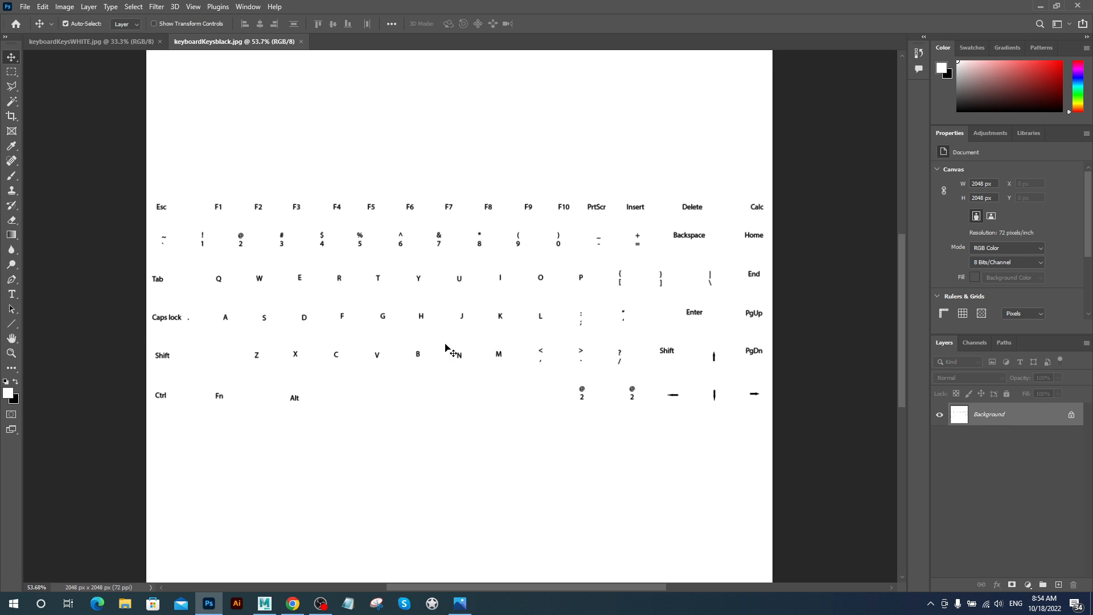
{"action": "scroll", "coordinate": [458, 320], "scroll_direction": "up", "scroll_amount": 1, "text": "alt"}
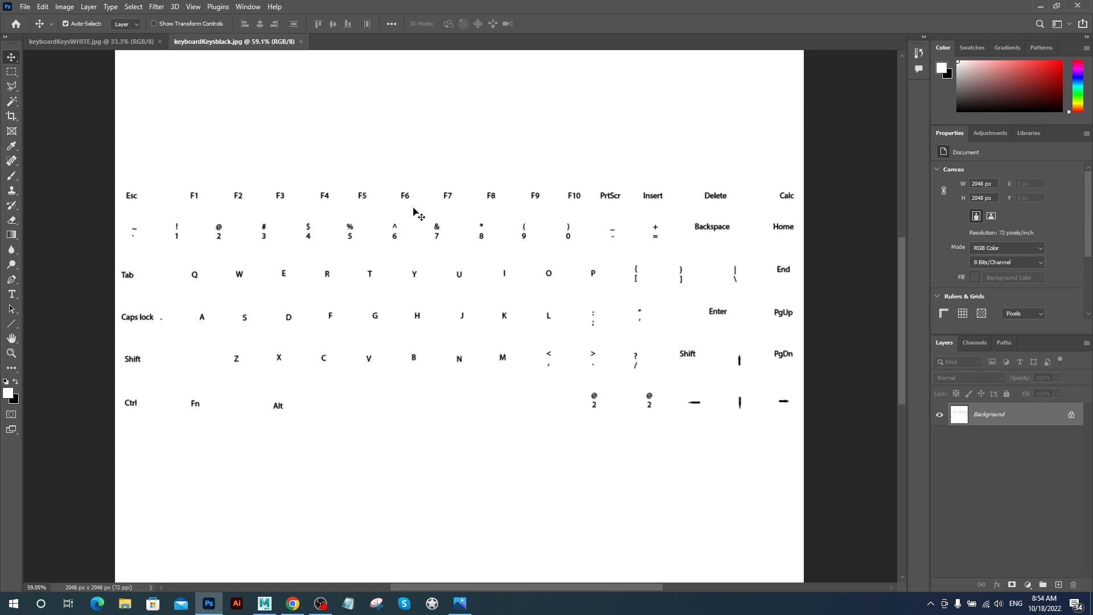
Examine the white lettering on black in the keyboardKeysWHITE.jpg texture
{"action": "left_click", "coordinate": [107, 40]}
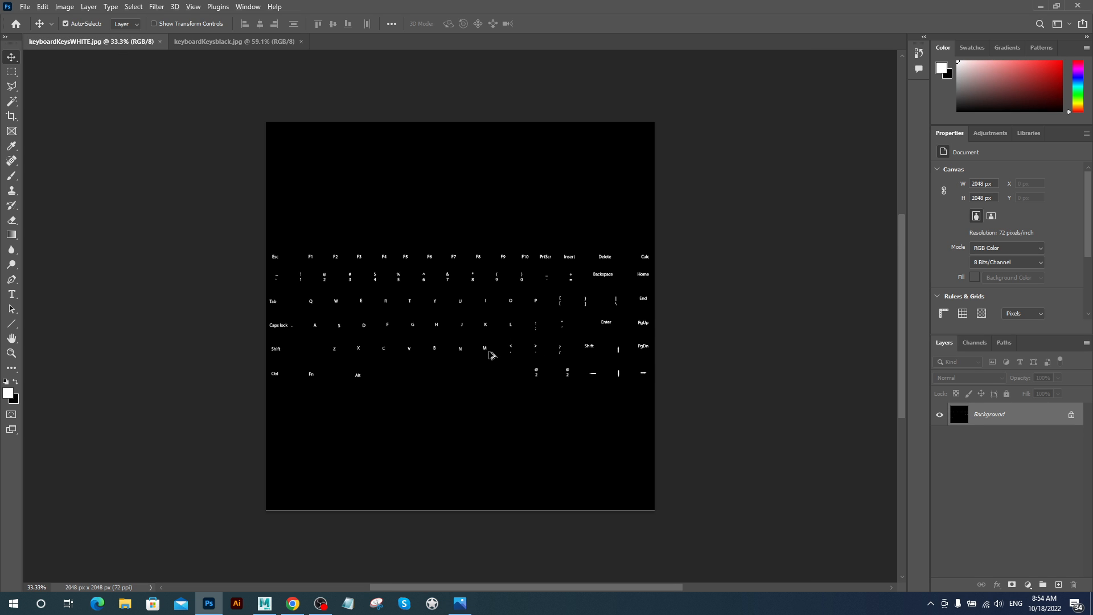
{"action": "scroll", "coordinate": [490, 353], "scroll_direction": "up", "scroll_amount": 3, "text": "alt"}
{"action": "scroll", "coordinate": [490, 353], "scroll_direction": "up", "scroll_amount": 1, "text": "alt"}
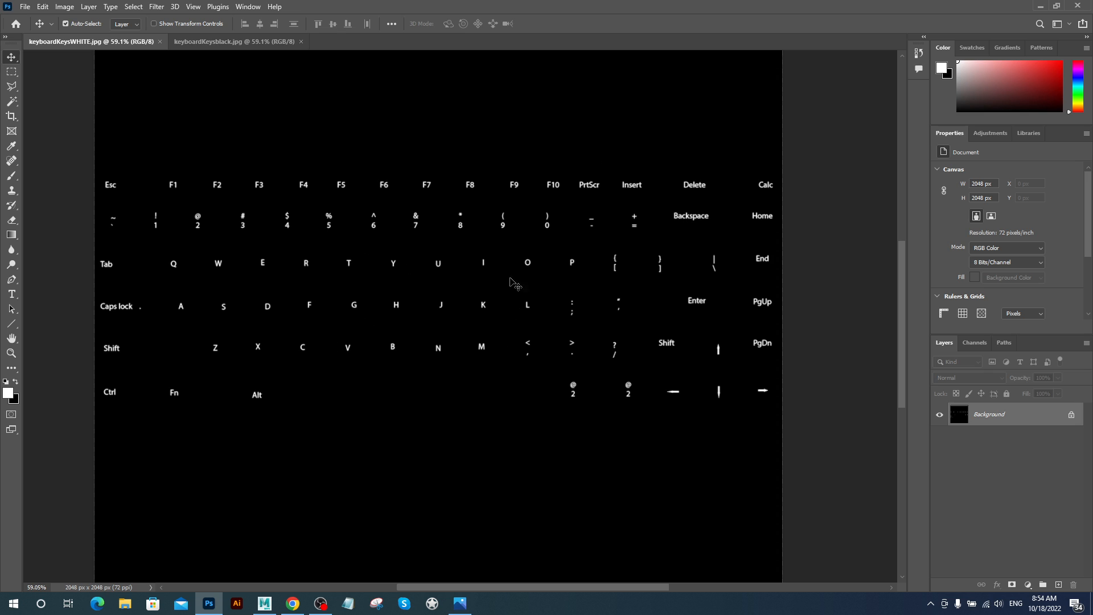
Return to Maya, compare the keyboard's UV shells with the lettering textures, and close the UV Editor
{"action": "left_click", "coordinate": [266, 606]}
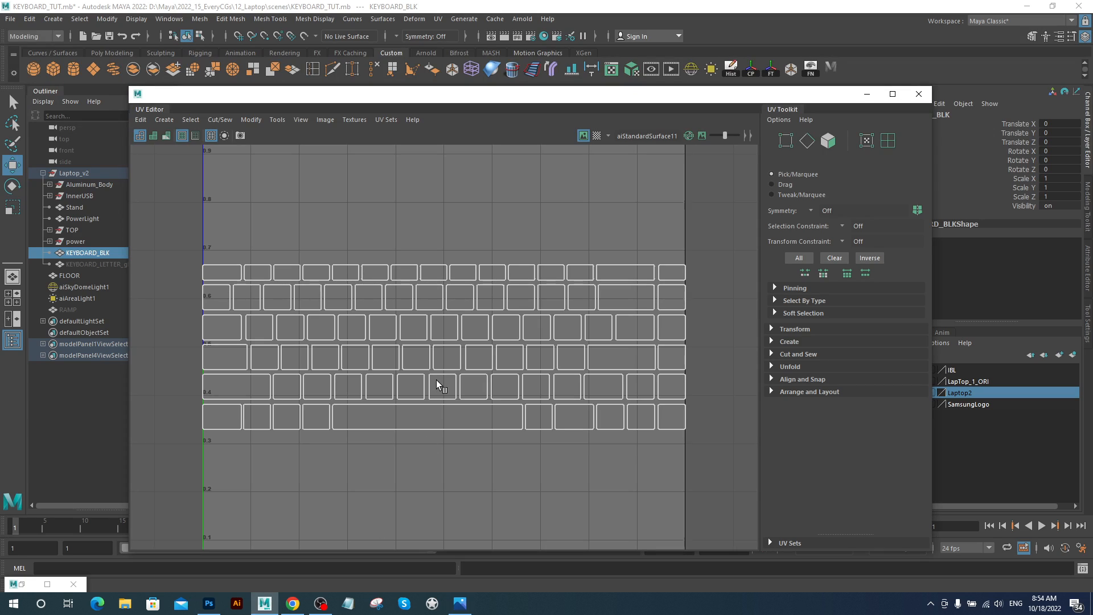
{"action": "middle_click_drag", "start_coordinate": [476, 302], "coordinate": [482, 312], "text": "alt"}
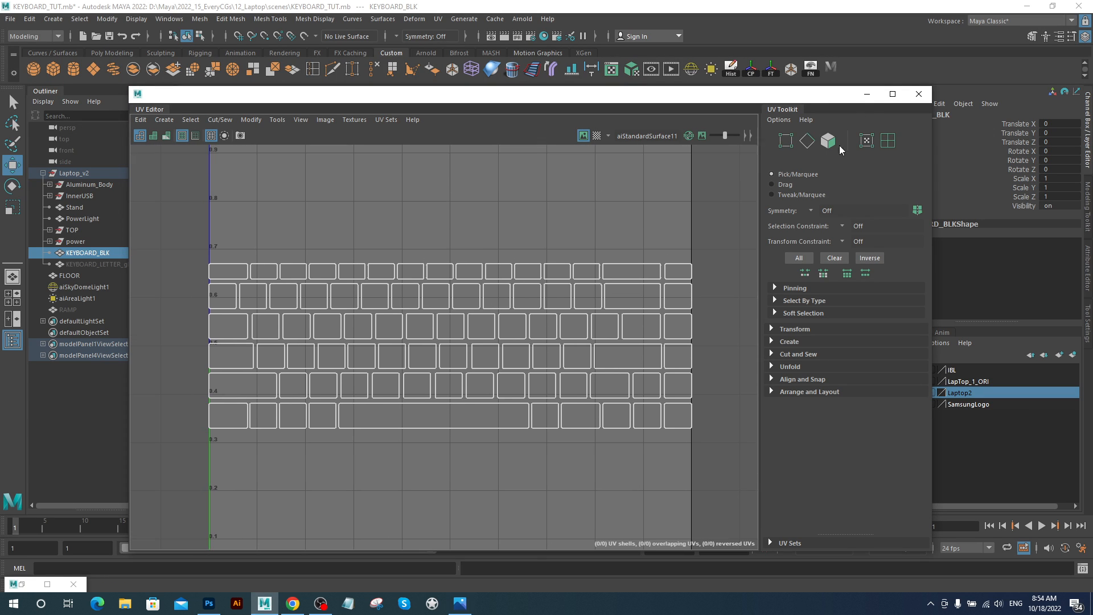
{"action": "left_click", "coordinate": [921, 97]}
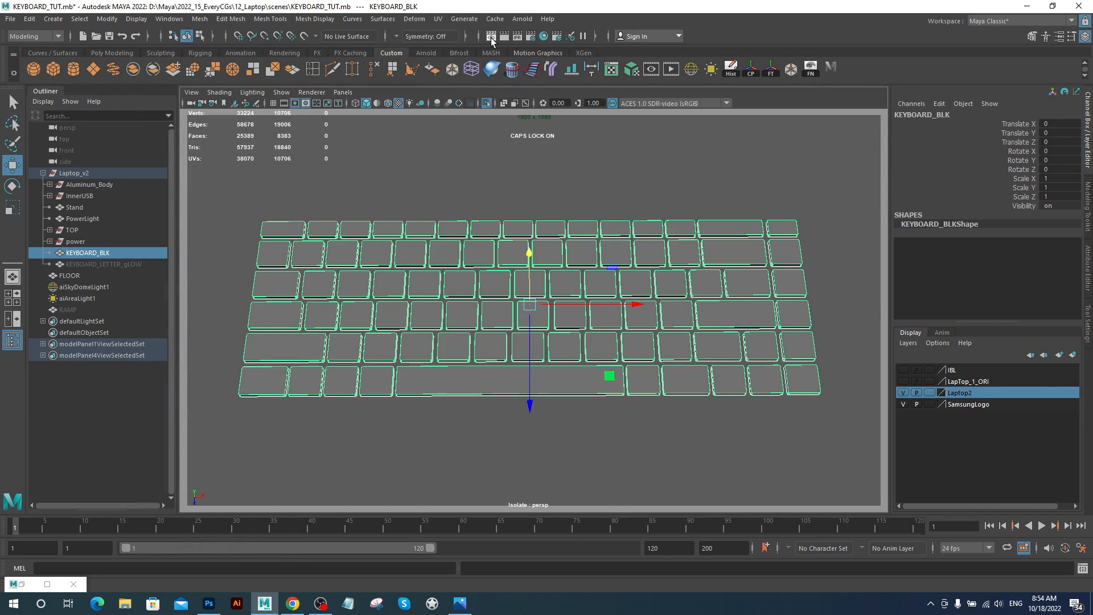
Open the Hypershade and move the existing ramp shader network aside to free space in the work area
{"action": "left_click", "coordinate": [544, 36]}
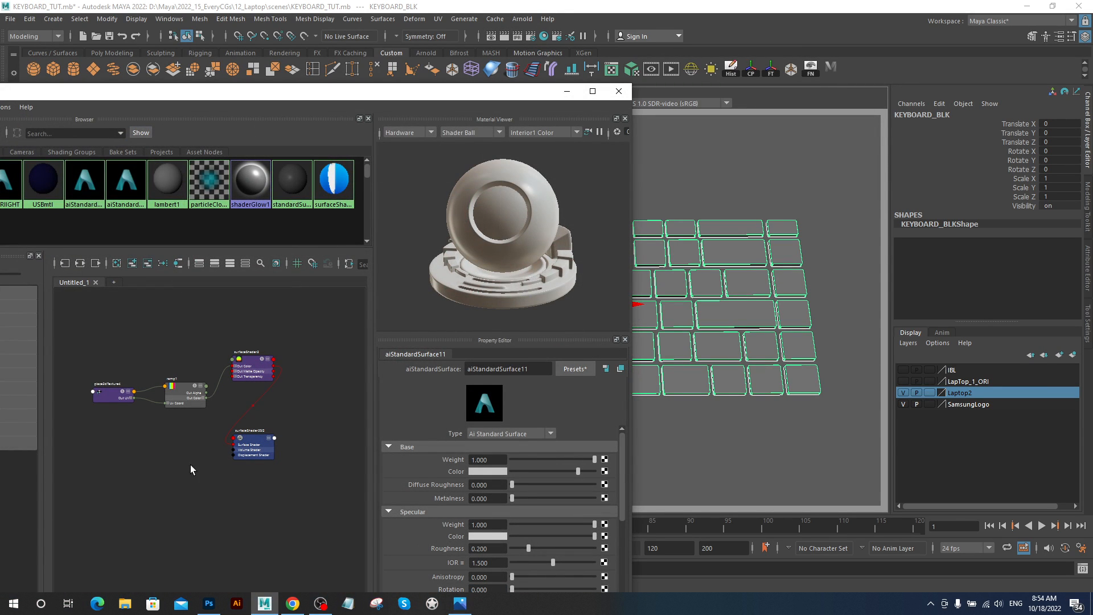
{"action": "left_click_drag", "start_coordinate": [81, 346], "coordinate": [306, 475]}
{"action": "left_click_drag", "start_coordinate": [255, 369], "coordinate": [192, 302]}
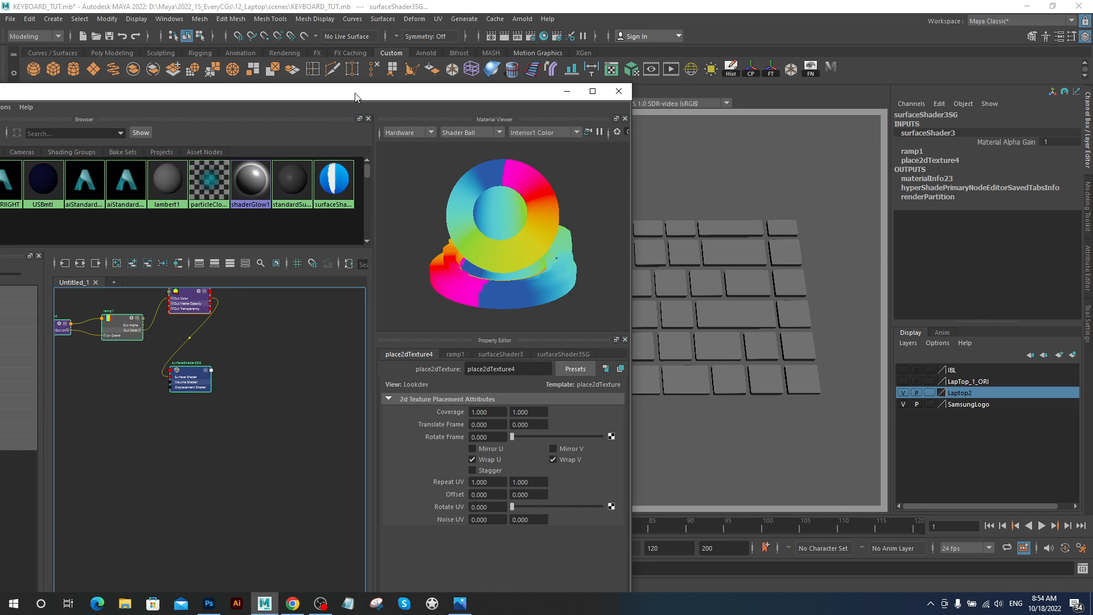
{"action": "left_click_drag", "start_coordinate": [355, 97], "coordinate": [503, 55]}
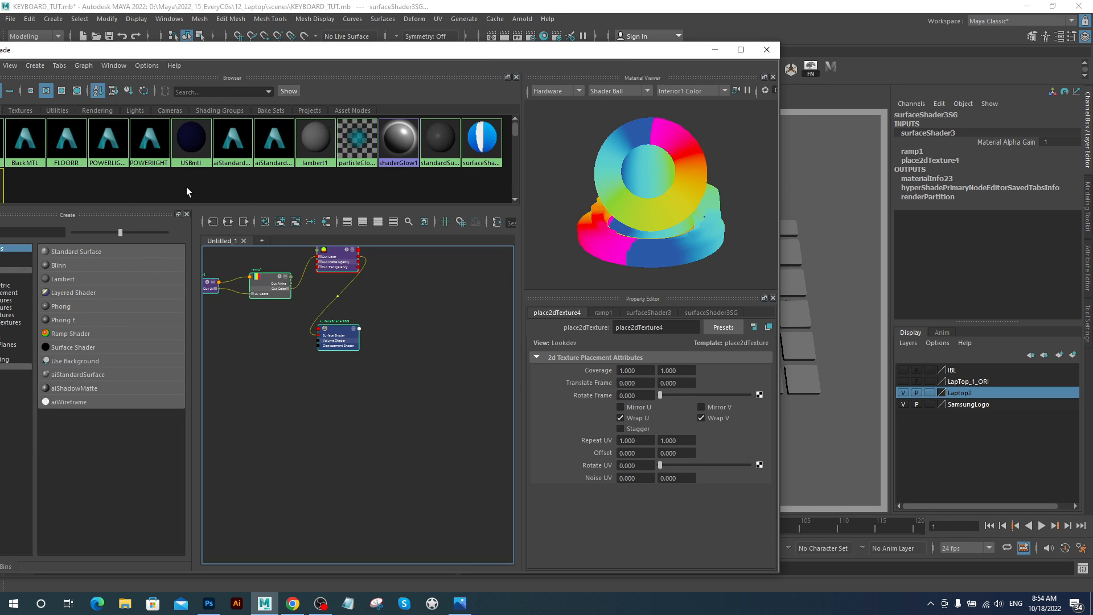
{"action": "left_click_drag", "start_coordinate": [217, 49], "coordinate": [261, 44]}
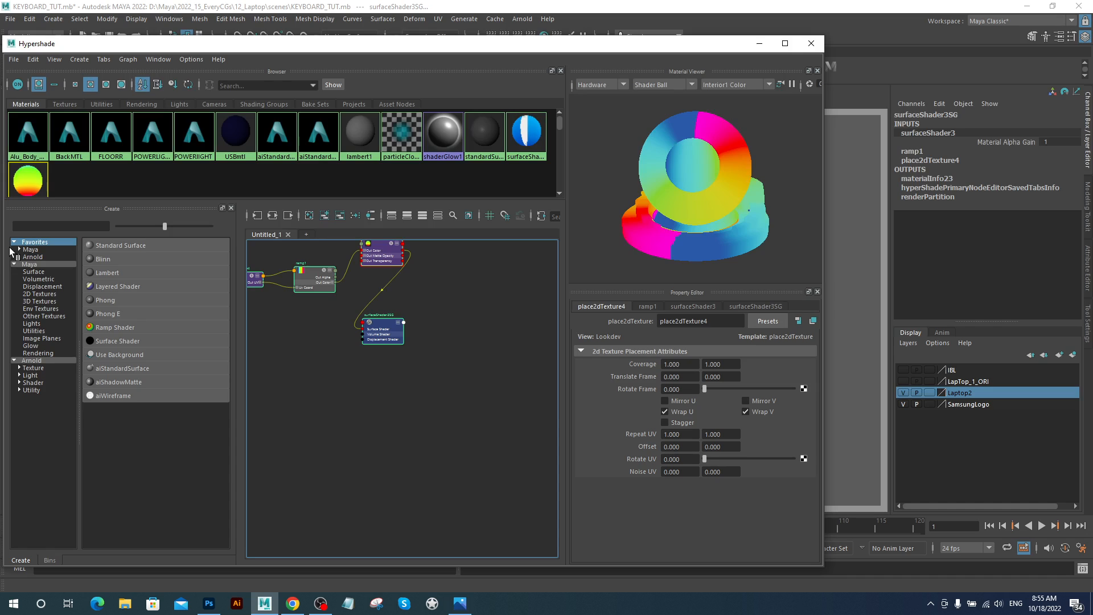
Create an aiStandardSurface material and place its nodes below the ramp shader network
{"action": "left_click", "coordinate": [39, 244]}
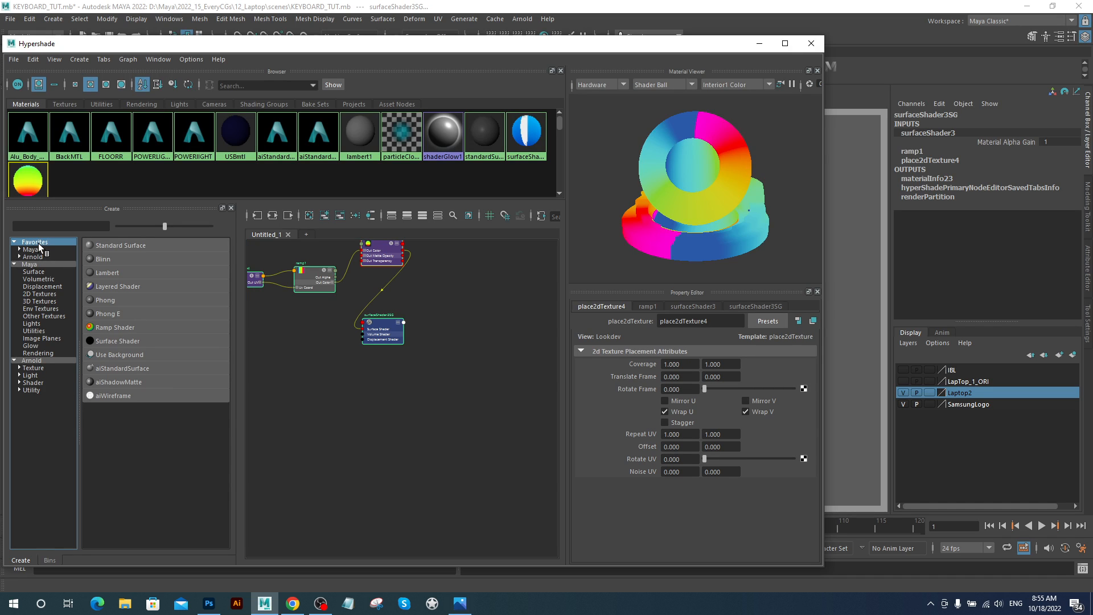
{"action": "left_click", "coordinate": [118, 368]}
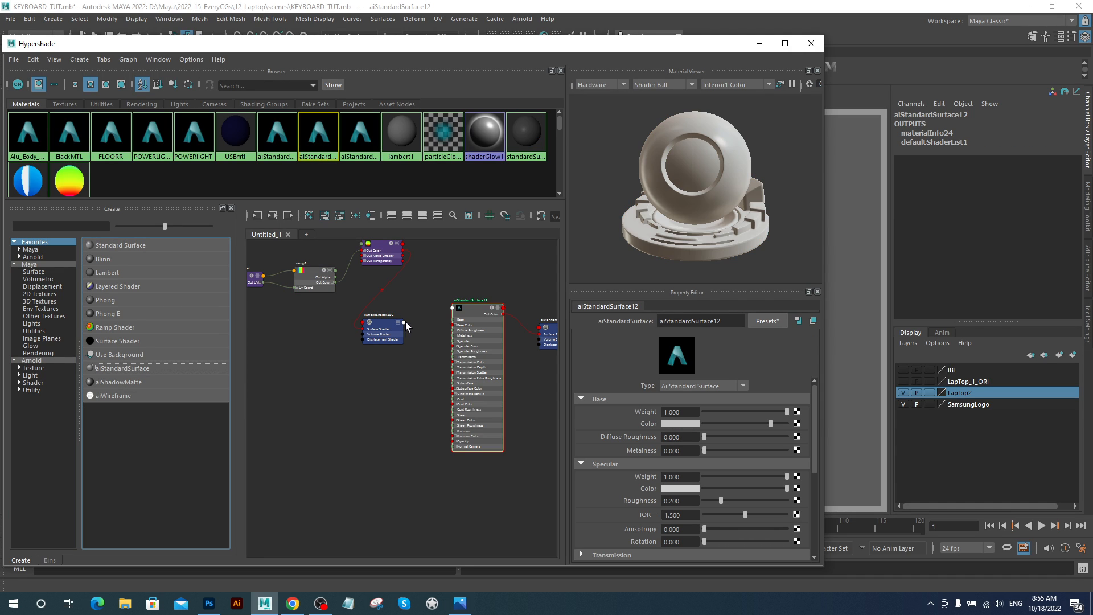
{"action": "left_click_drag", "start_coordinate": [451, 280], "coordinate": [548, 370]}
{"action": "left_click_drag", "start_coordinate": [474, 313], "coordinate": [414, 393]}
{"action": "left_click", "coordinate": [415, 393]}
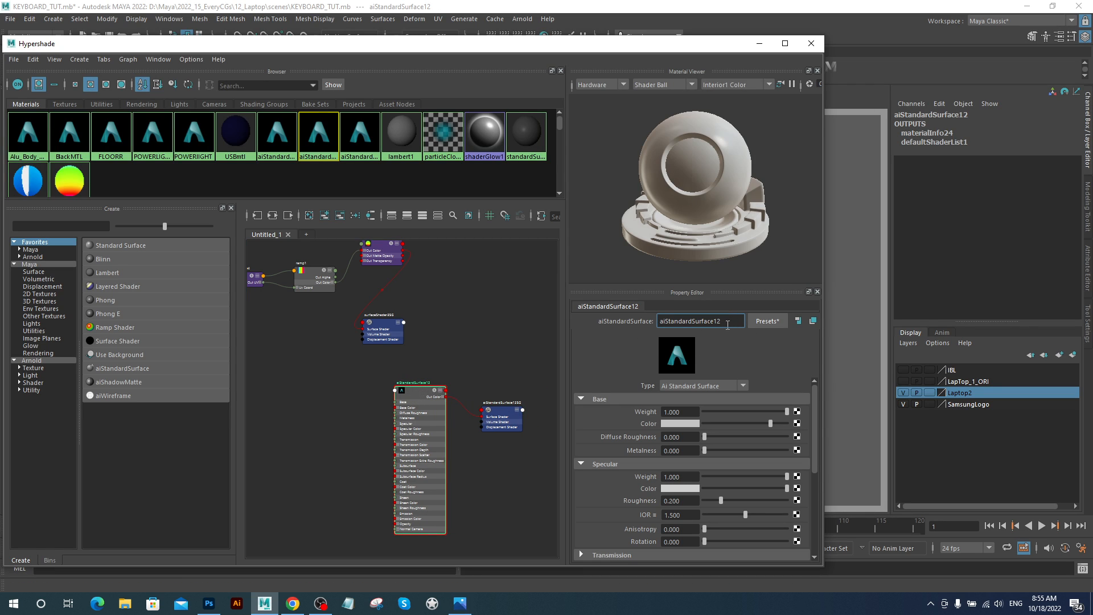
Rename the new aiStandardSurface material as KeyBoard_Blk
{"action": "double_click", "coordinate": [662, 325]}
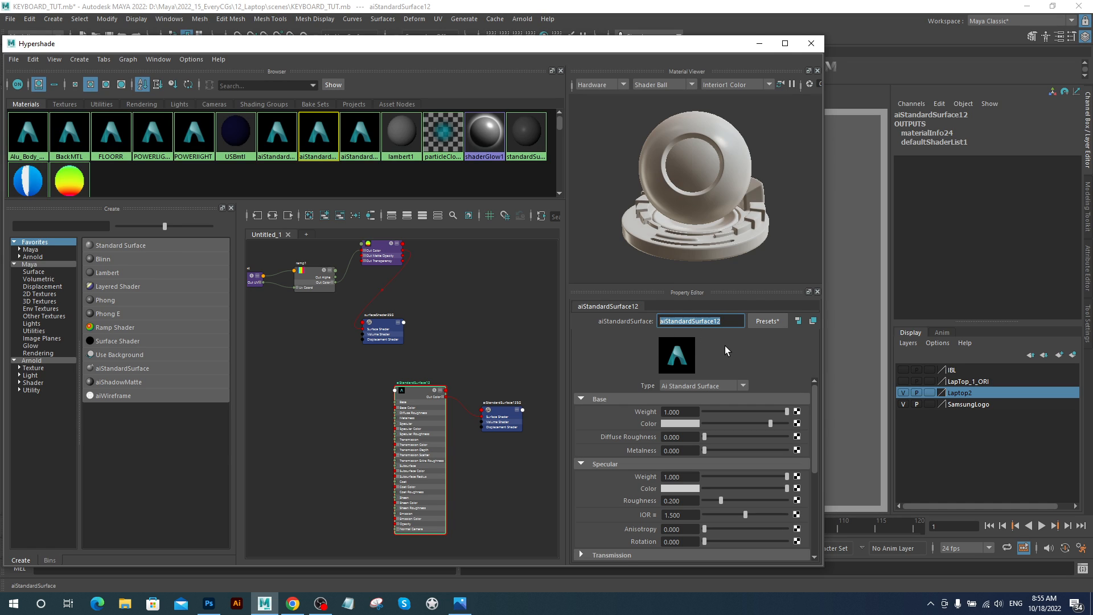
{"action": "key", "text": "Caps_Lock"}
{"action": "type", "text": "KeyB"}
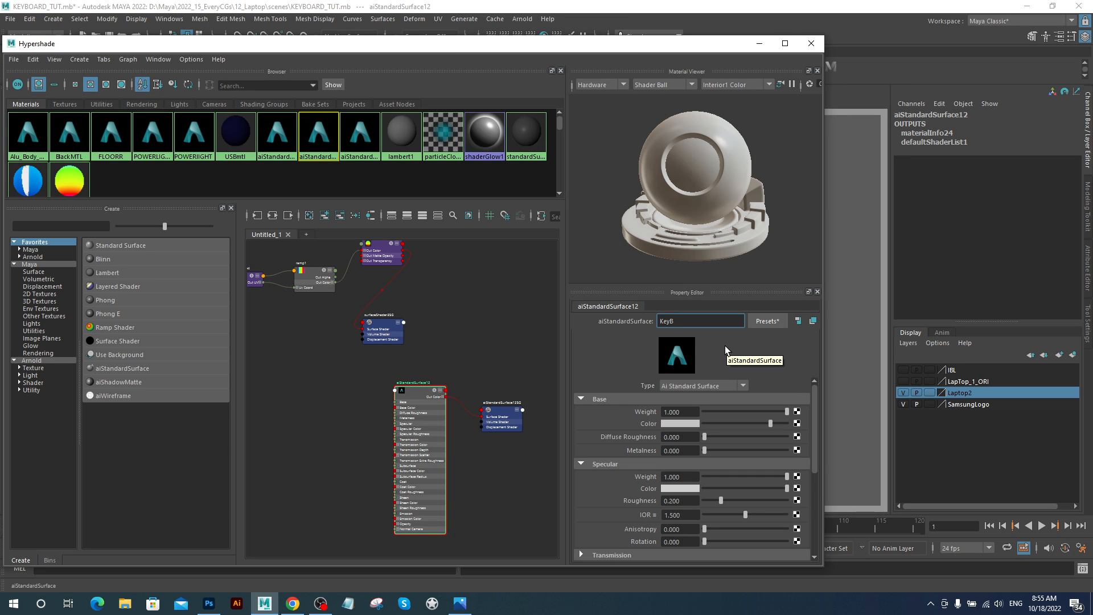
{"action": "type", "text": "oard_Blk"}
{"action": "key", "text": "Return"}
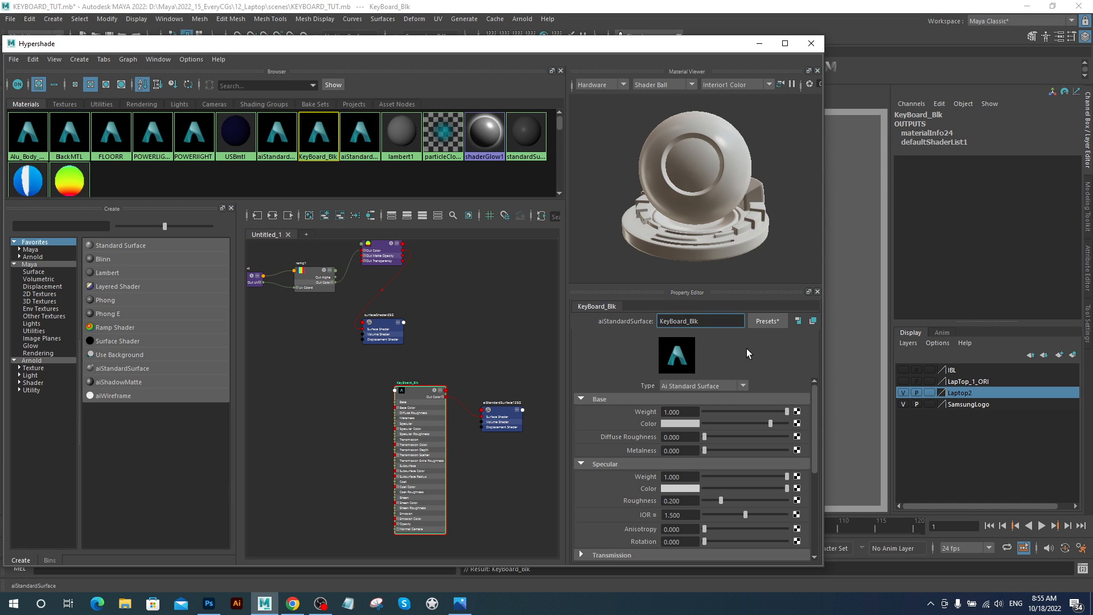
Darken KeyBoard_Blk's base color to near black and set its specular roughness to 0.700
{"action": "left_click_drag", "start_coordinate": [673, 46], "coordinate": [604, 42]}
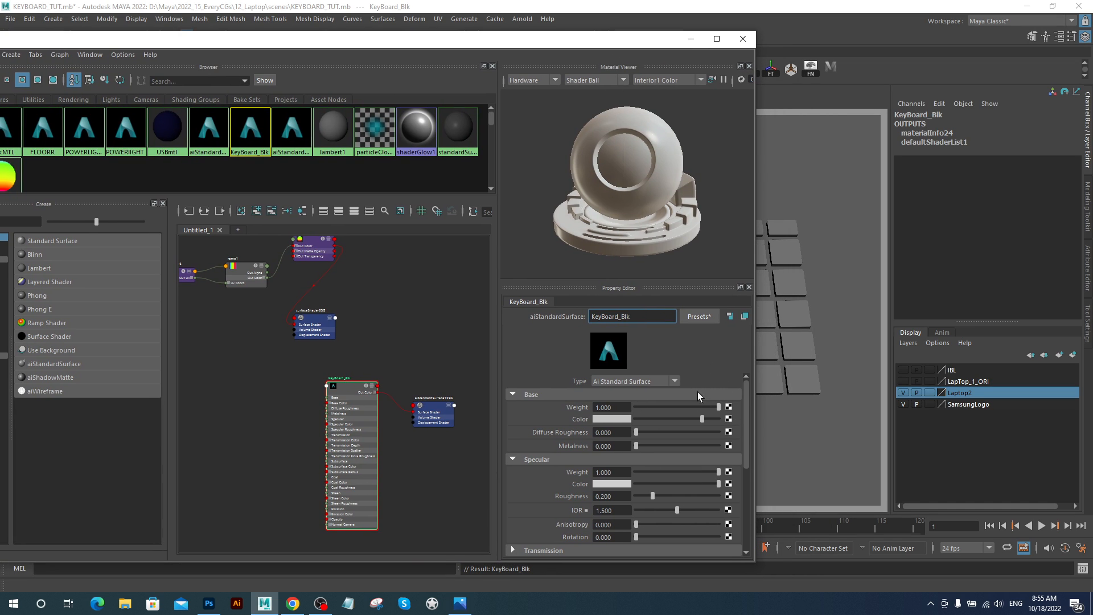
{"action": "left_click_drag", "start_coordinate": [702, 418], "coordinate": [647, 425]}
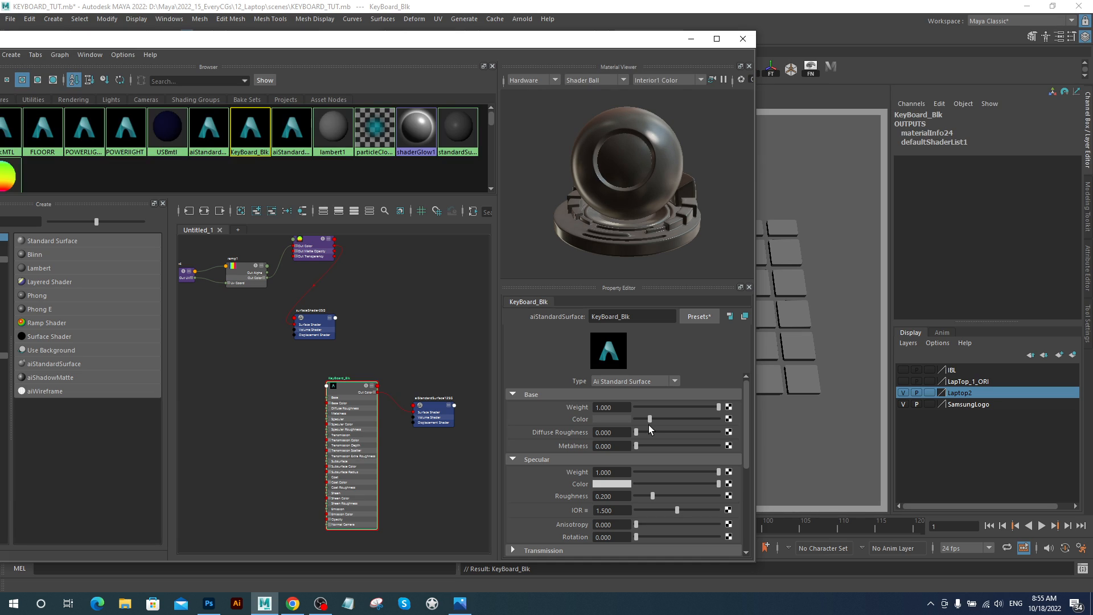
{"action": "left_click_drag", "start_coordinate": [747, 390], "coordinate": [746, 416]}
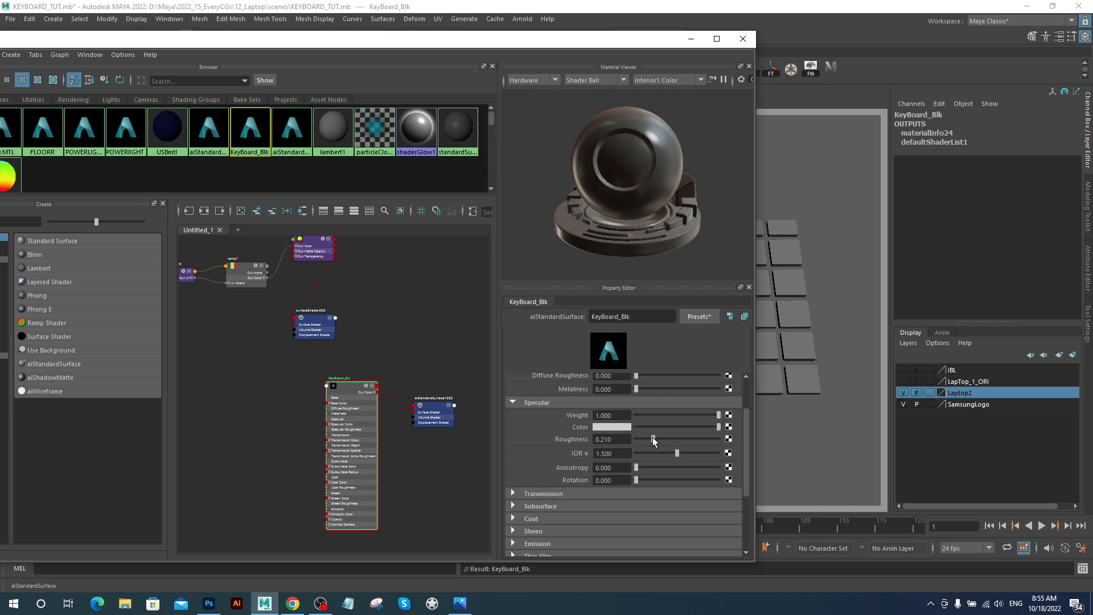
{"action": "left_click_drag", "start_coordinate": [653, 438], "coordinate": [694, 445]}
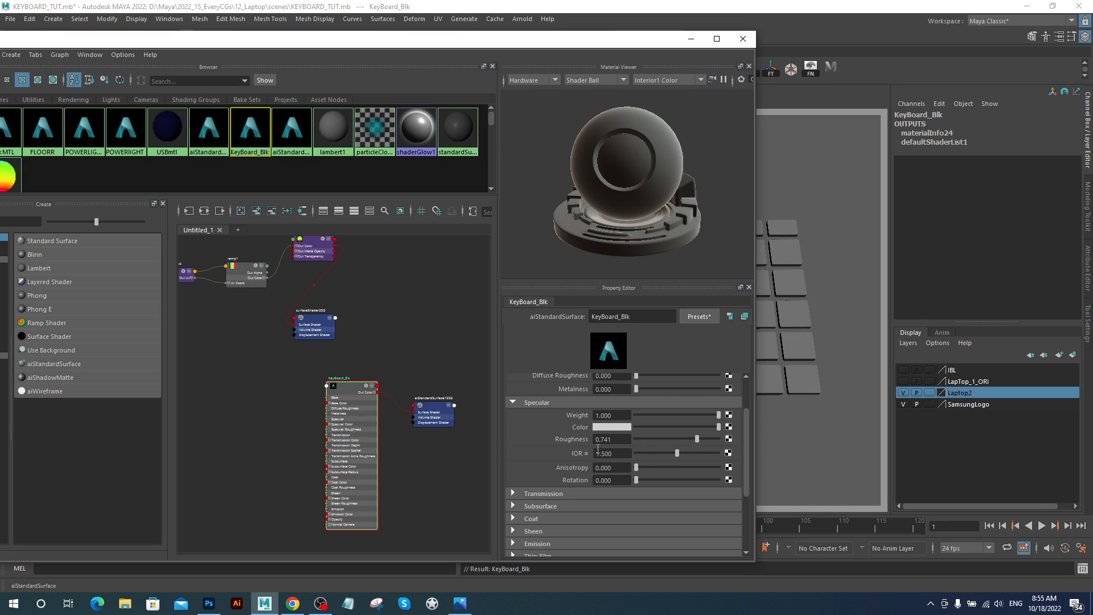
{"action": "left_click_drag", "start_coordinate": [606, 440], "coordinate": [630, 435]}
{"action": "type", "text": "0"}
{"action": "key", "text": "Return"}
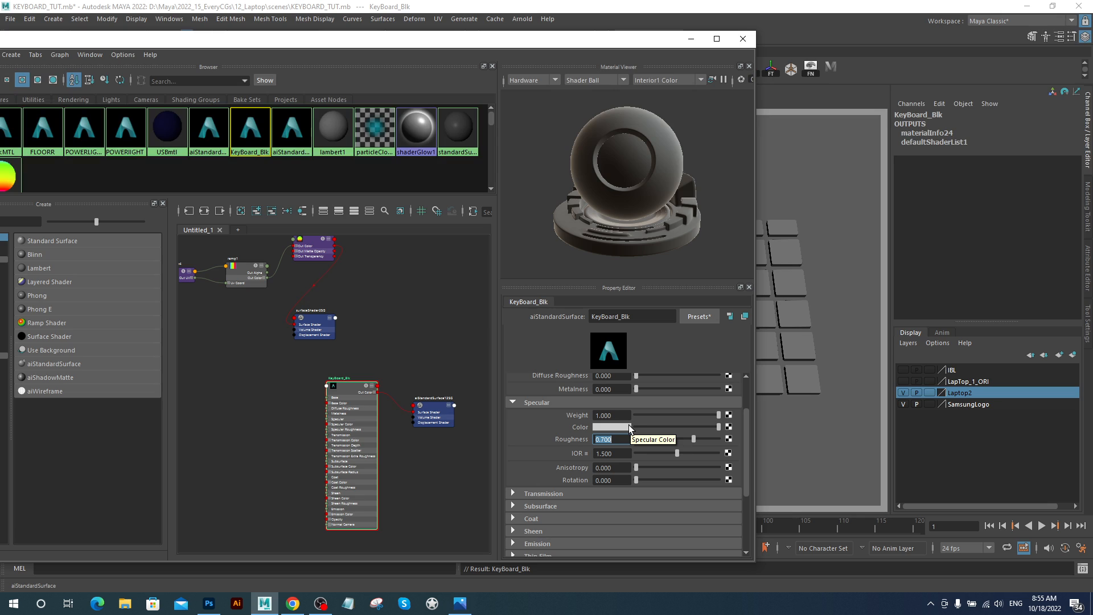
Assign the KeyBoard_Blk material to the KEYBOARD_BLK mesh and minimize the Hypershade
{"action": "left_click_drag", "start_coordinate": [612, 45], "coordinate": [512, 56]}
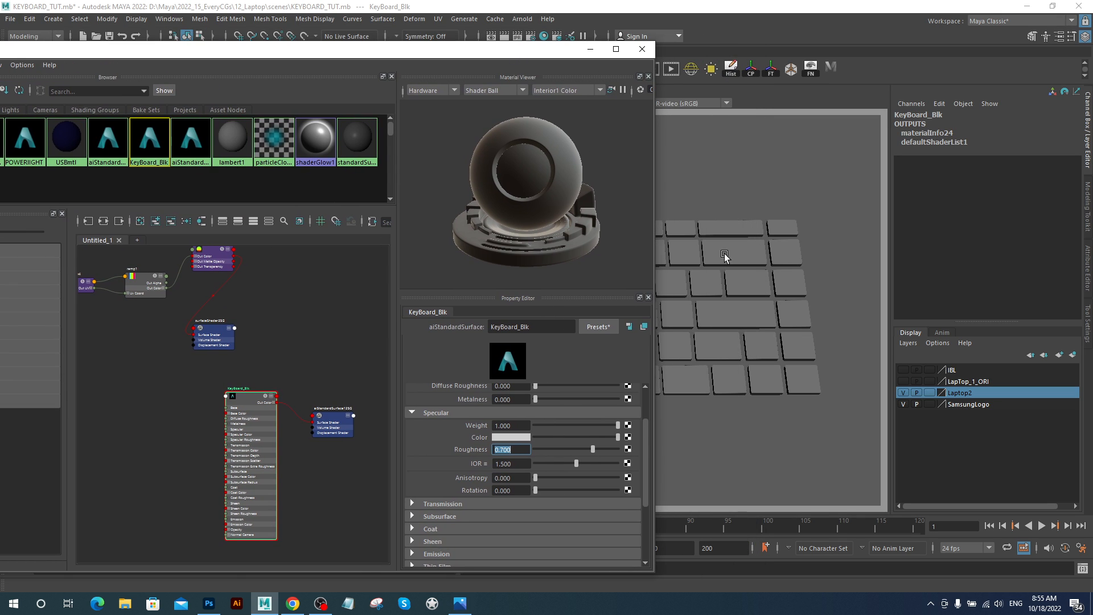
{"action": "left_click", "coordinate": [741, 262]}
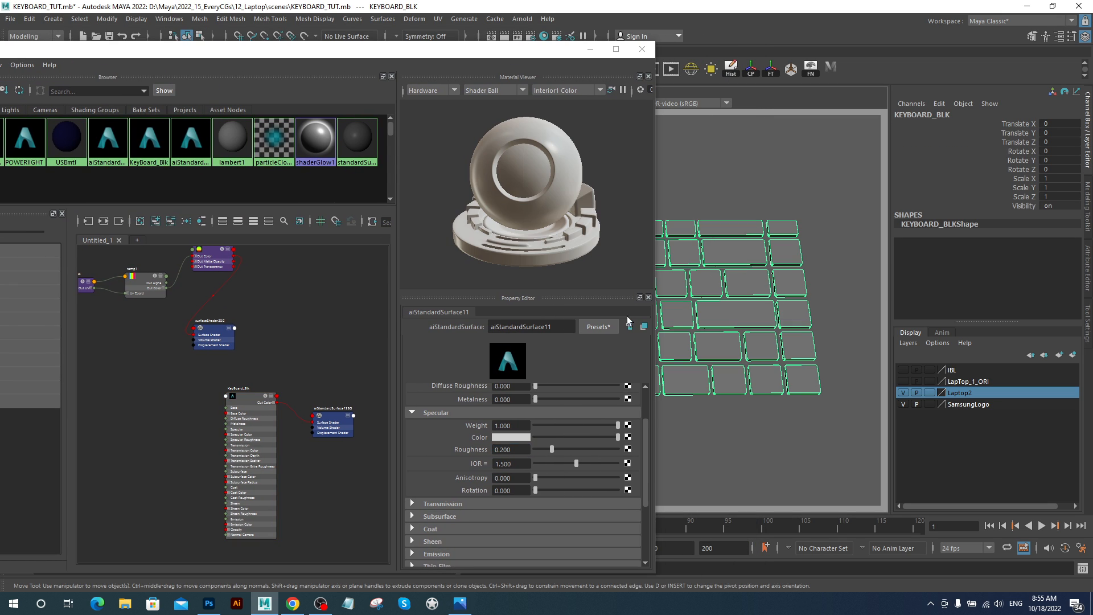
{"action": "right_click", "coordinate": [235, 396]}
{"action": "left_click", "coordinate": [246, 358]}
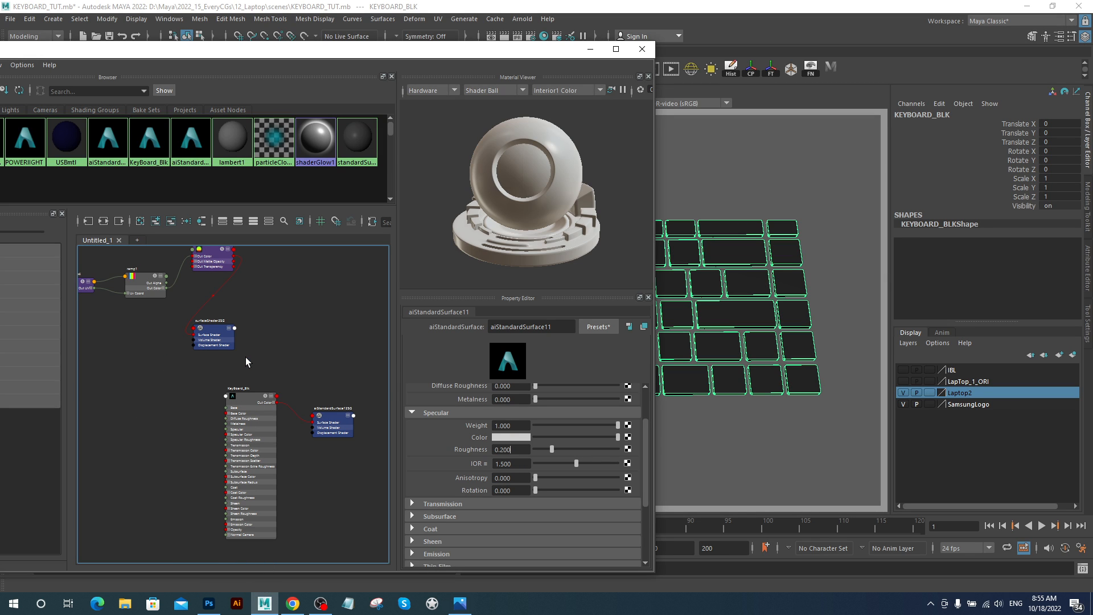
{"action": "left_click", "coordinate": [591, 49]}
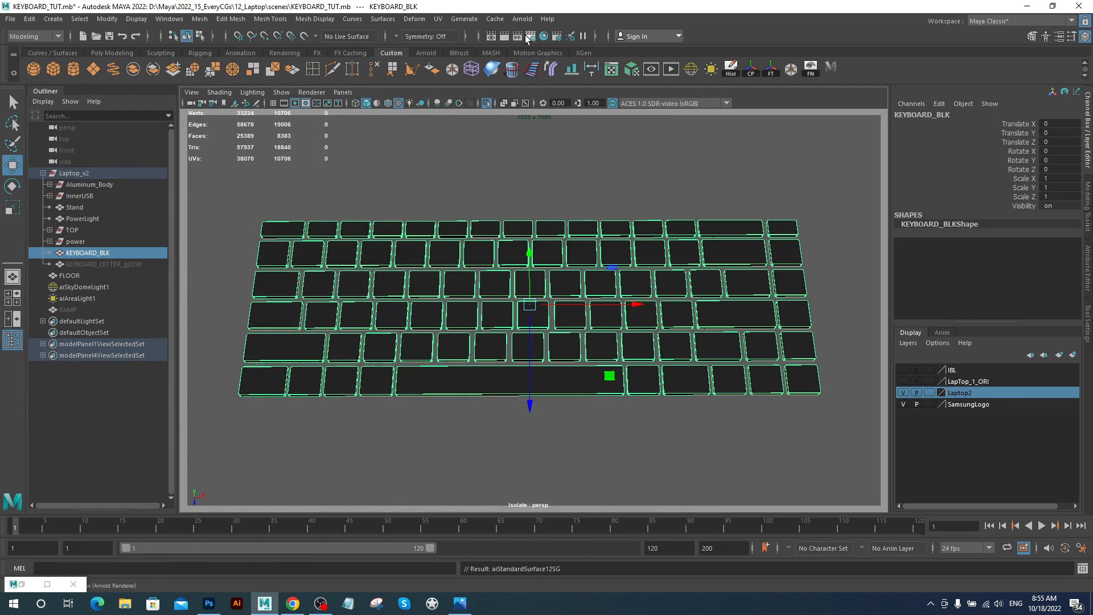
Make the IBL display layer visible and frame the whole keyboard at an angle in the perspective view
{"action": "middle_click_drag", "start_coordinate": [595, 255], "coordinate": [616, 268], "text": "alt"}
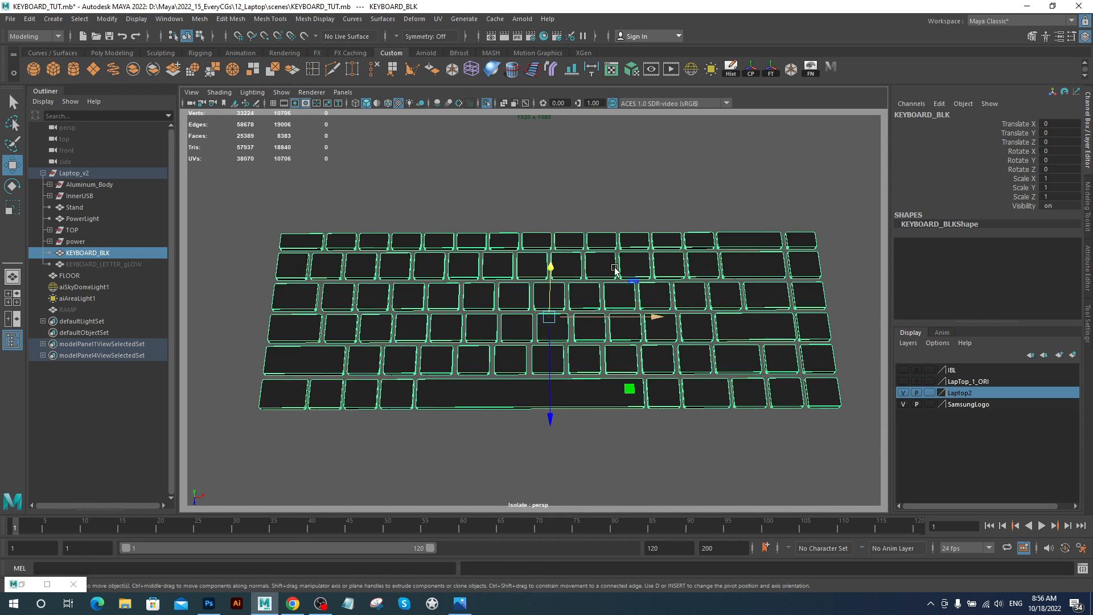
{"action": "right_click_drag", "start_coordinate": [615, 268], "coordinate": [548, 345], "text": "alt"}
{"action": "left_click_drag", "start_coordinate": [548, 345], "coordinate": [576, 318], "text": "alt"}
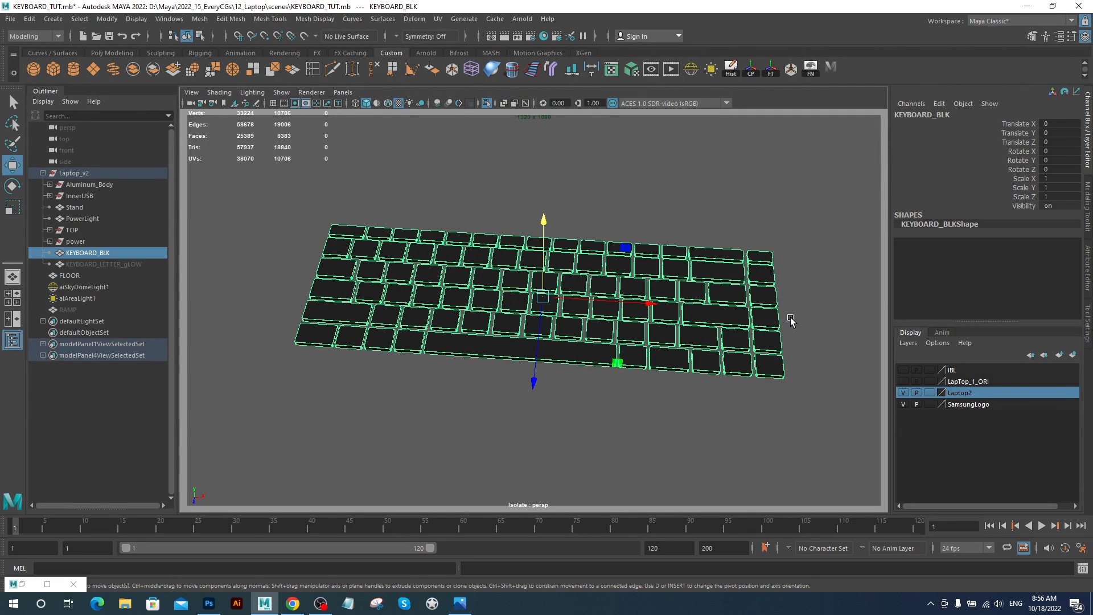
{"action": "left_click", "coordinate": [902, 369]}
{"action": "left_click_drag", "start_coordinate": [661, 325], "coordinate": [622, 259], "text": "alt"}
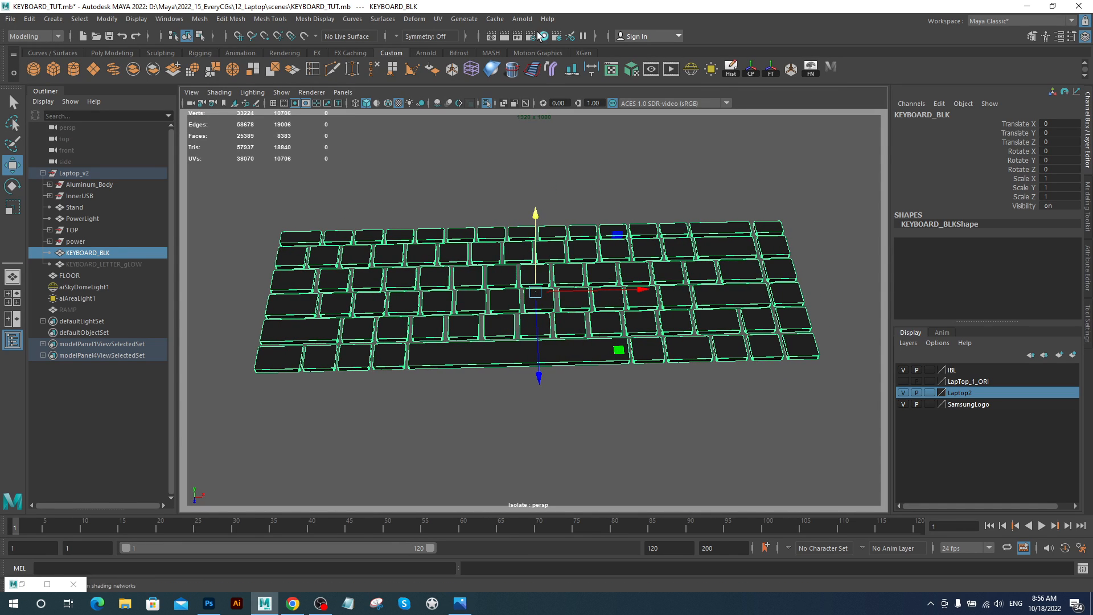
Check the Arnold Renderer sampling values in the Render Settings and close the dialog
{"action": "left_click", "coordinate": [530, 36]}
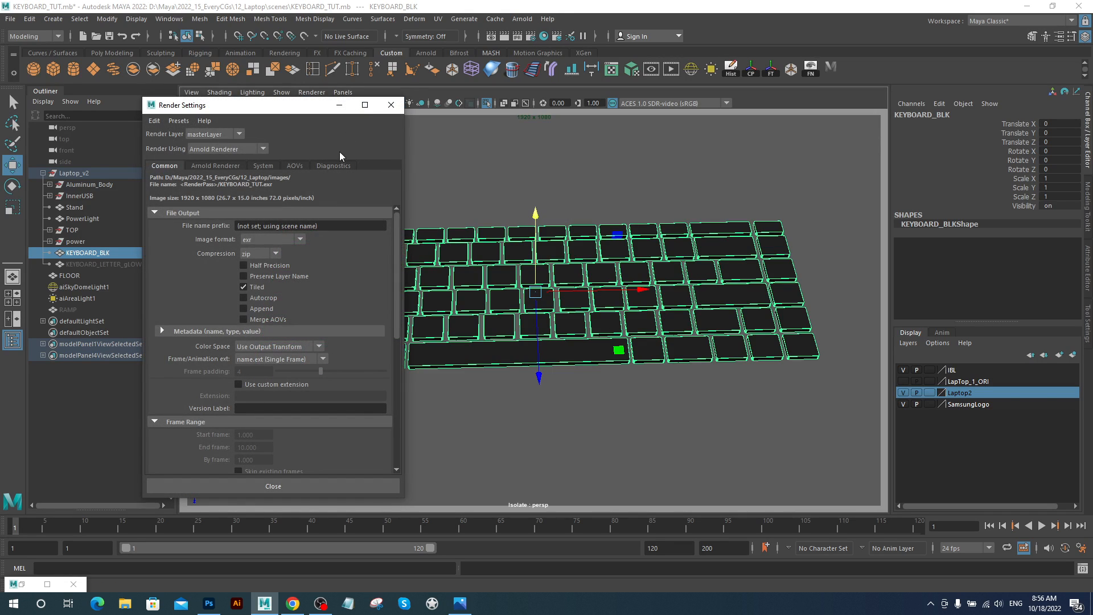
{"action": "left_click", "coordinate": [227, 166]}
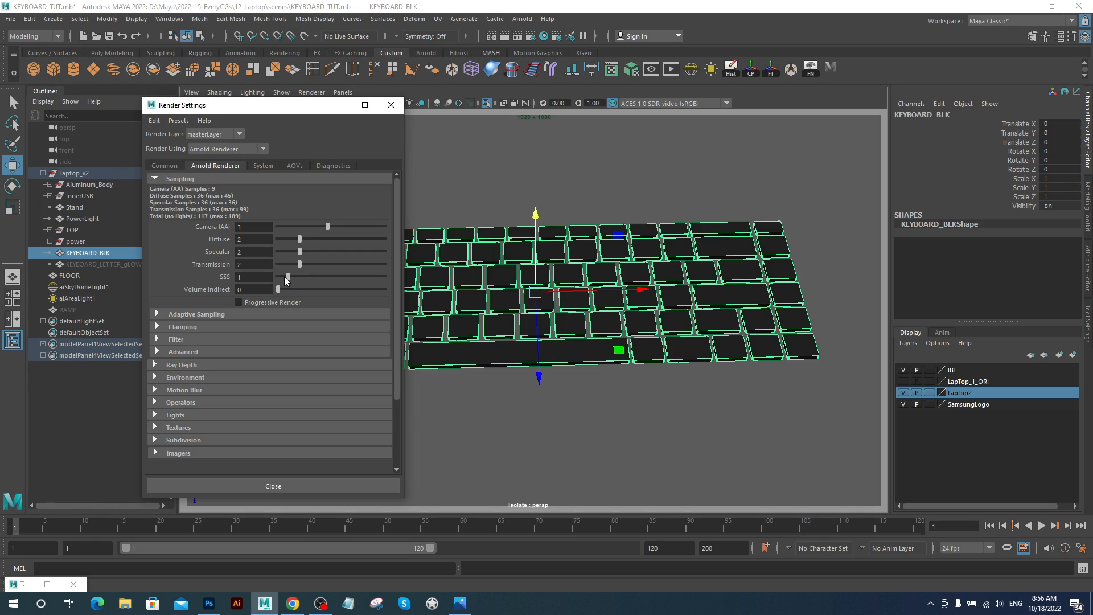
{"action": "left_click", "coordinate": [263, 486]}
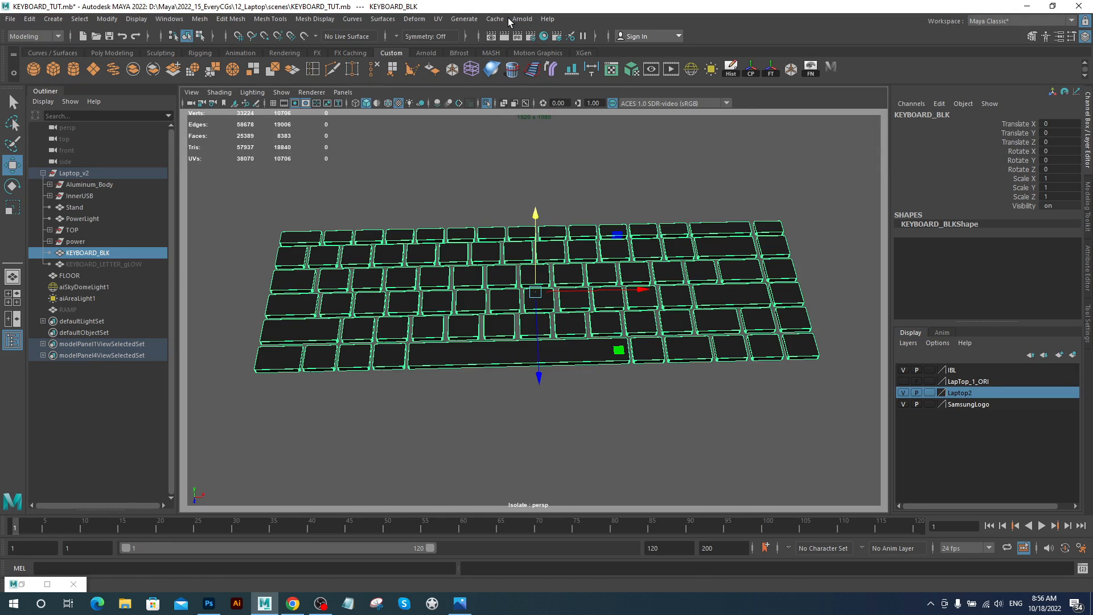
Render the keyboard in the Arnold RenderView, examine the black key material up close, and close the render window
{"action": "left_click", "coordinate": [516, 19]}
{"action": "left_click", "coordinate": [530, 36]}
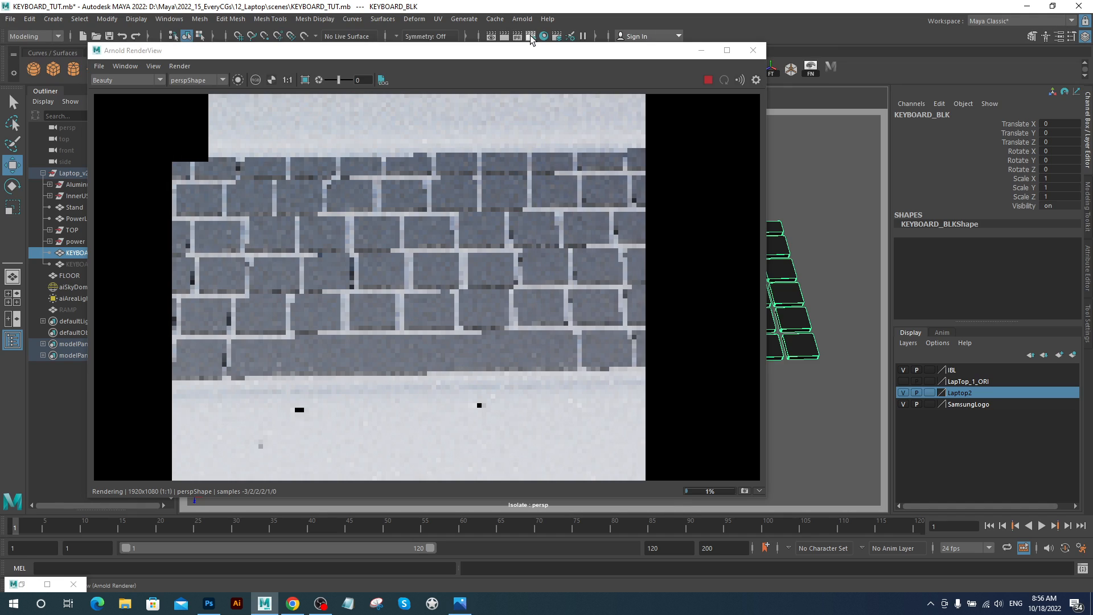
{"action": "right_click_drag", "start_coordinate": [581, 324], "coordinate": [518, 285], "text": "alt"}
{"action": "middle_click_drag", "start_coordinate": [551, 287], "coordinate": [509, 272], "text": "alt"}
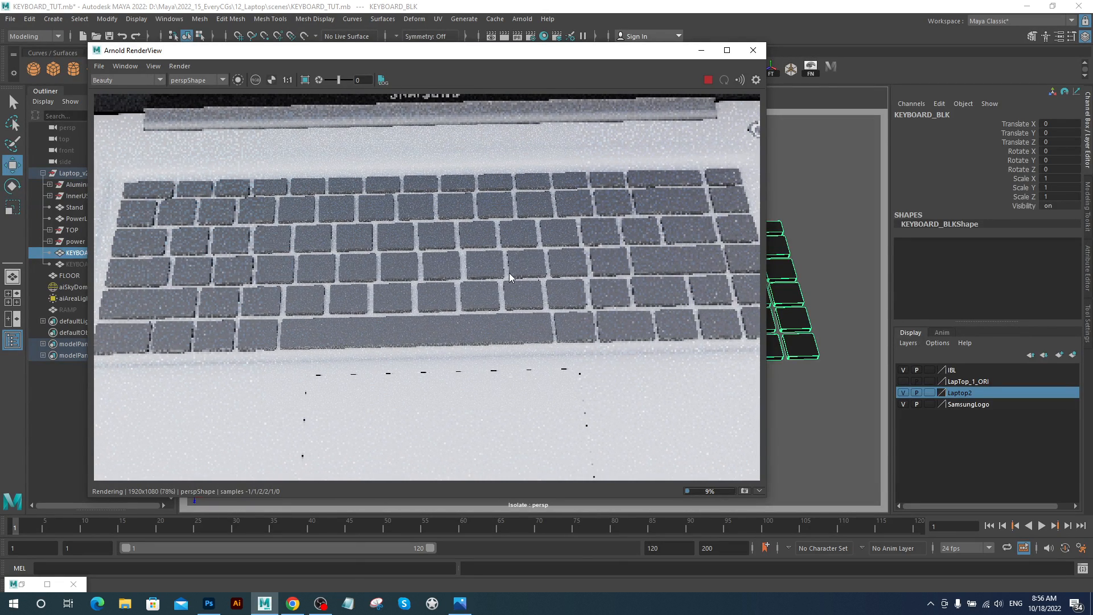
{"action": "right_click_drag", "start_coordinate": [509, 272], "coordinate": [578, 222], "text": "alt"}
{"action": "middle_click_drag", "start_coordinate": [579, 222], "coordinate": [557, 217], "text": "alt"}
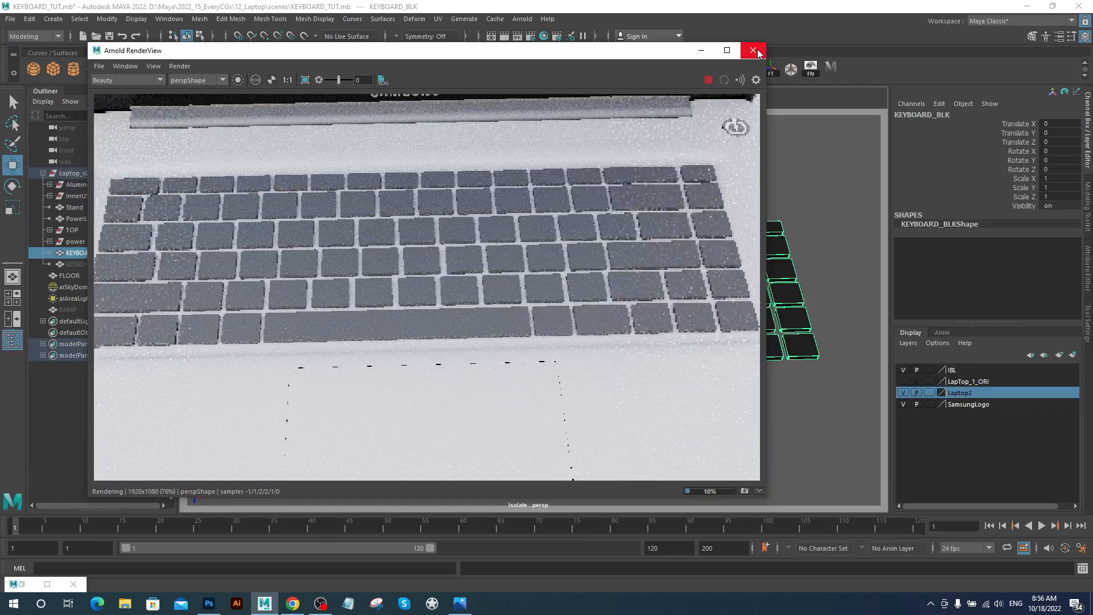
{"action": "left_click", "coordinate": [753, 52]}
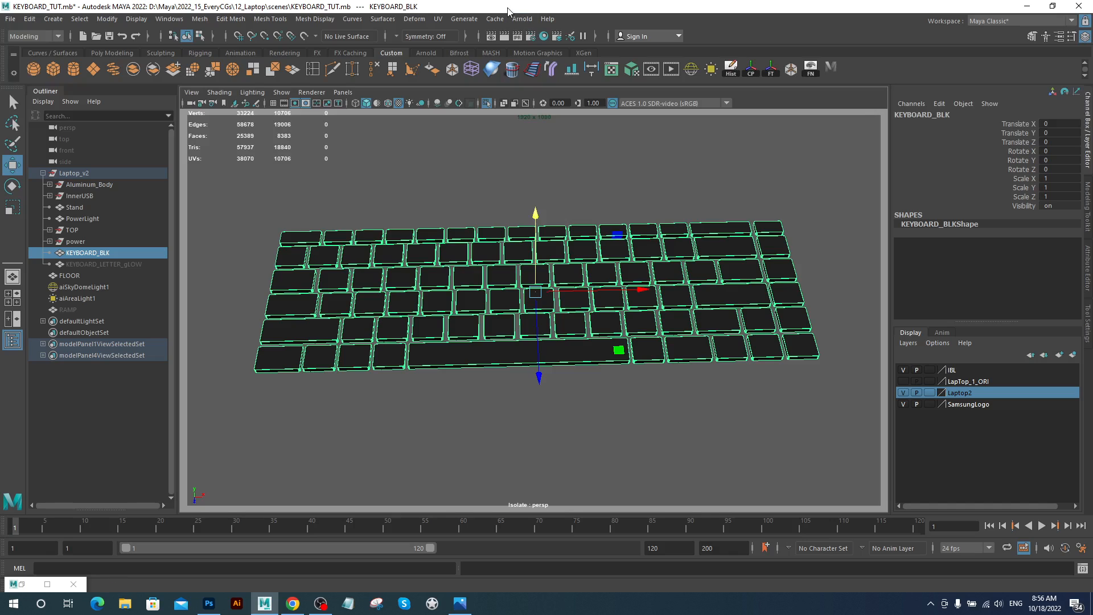
{"action": "left_click", "coordinate": [521, 19]}
{"action": "left_click", "coordinate": [532, 50]}
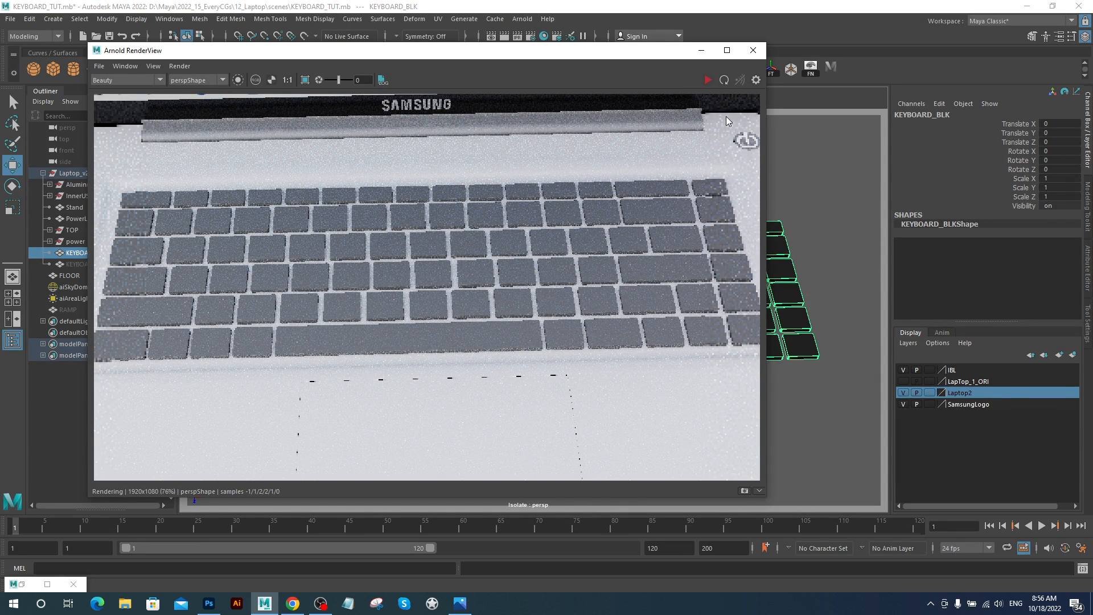
{"action": "left_click", "coordinate": [753, 50]}
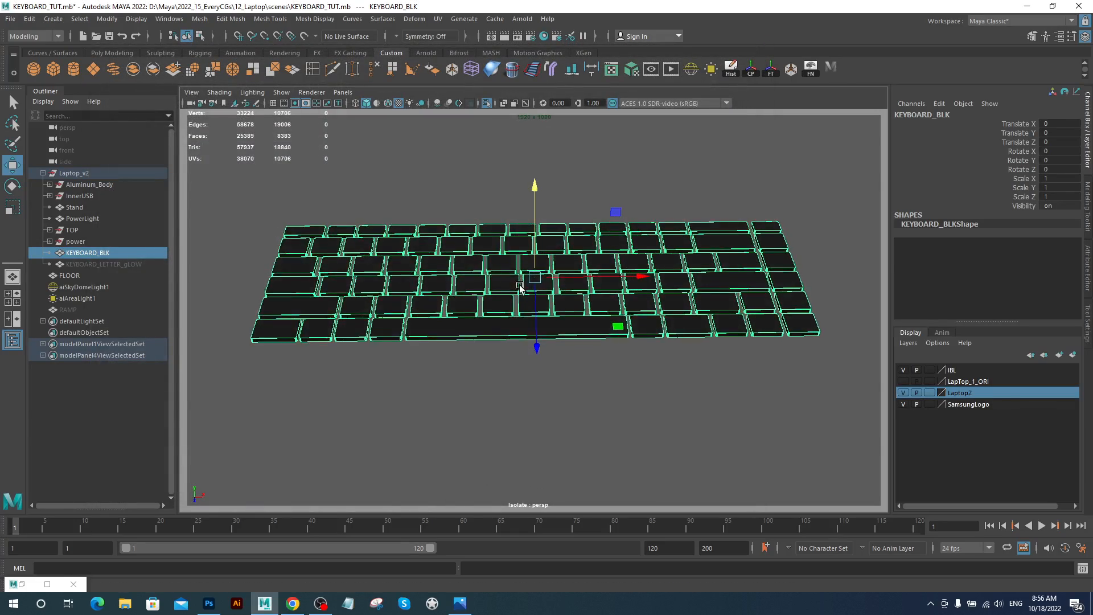
Reopen the Hypershade, reposition the KeyBoard_Blk material and shading group nodes, and switch to Photoshop to view the white lettering texture
{"action": "left_click_drag", "start_coordinate": [520, 287], "coordinate": [456, 293], "text": "alt"}
{"action": "left_click", "coordinate": [544, 36]}
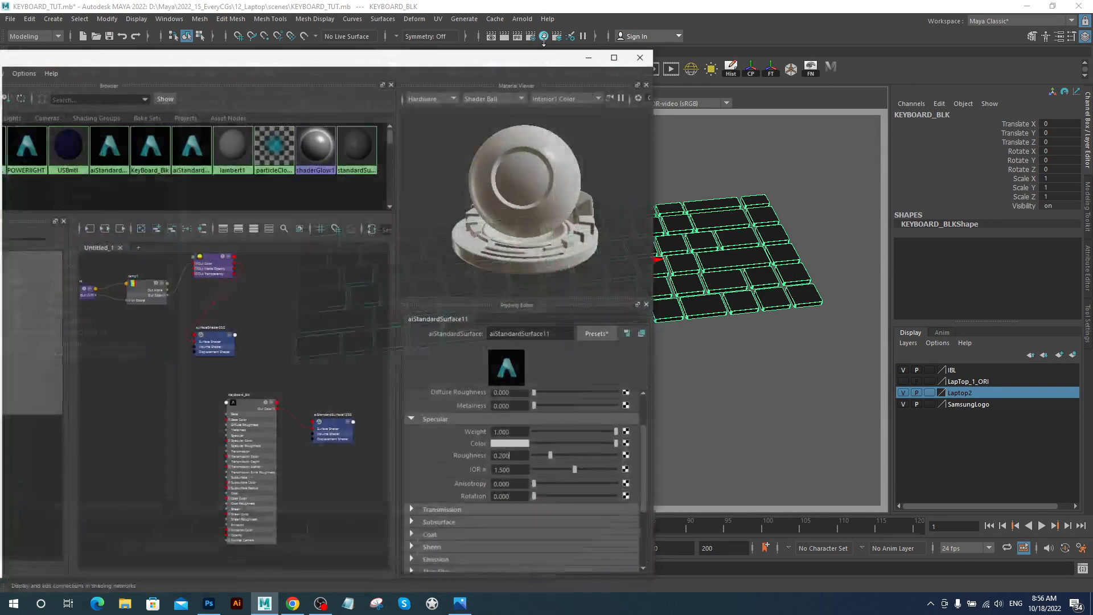
{"action": "left_click_drag", "start_coordinate": [332, 417], "coordinate": [334, 401]}
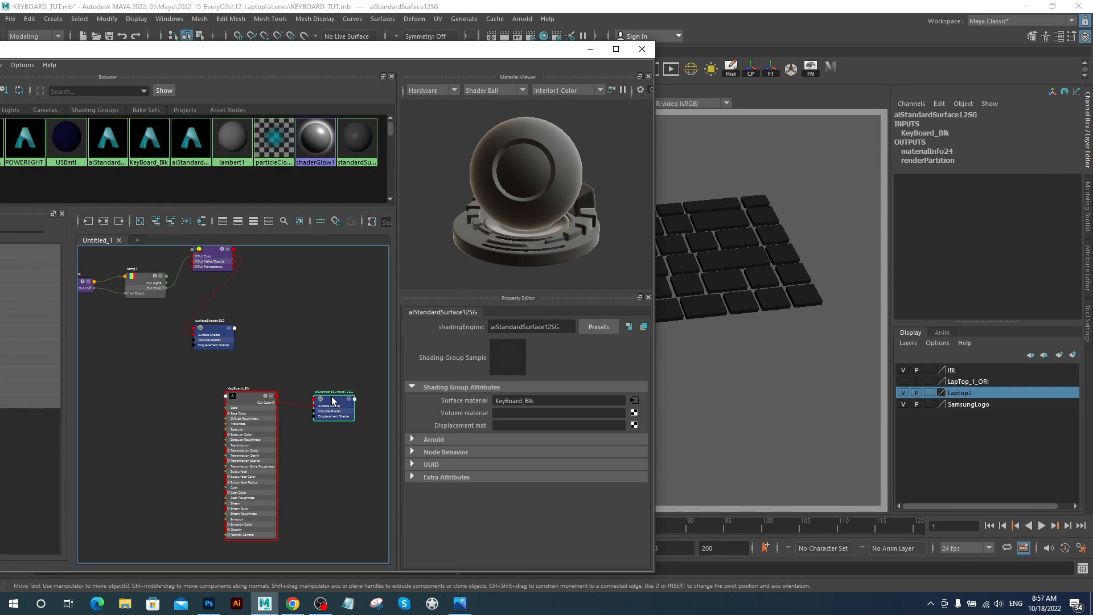
{"action": "left_click_drag", "start_coordinate": [248, 399], "coordinate": [259, 389]}
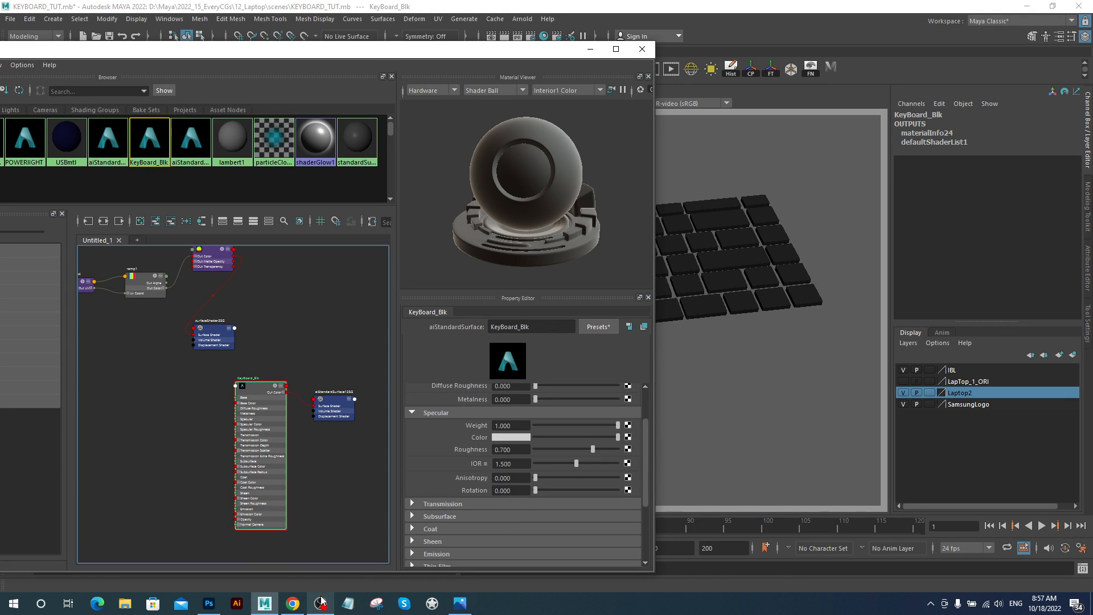
{"action": "left_click", "coordinate": [209, 604]}
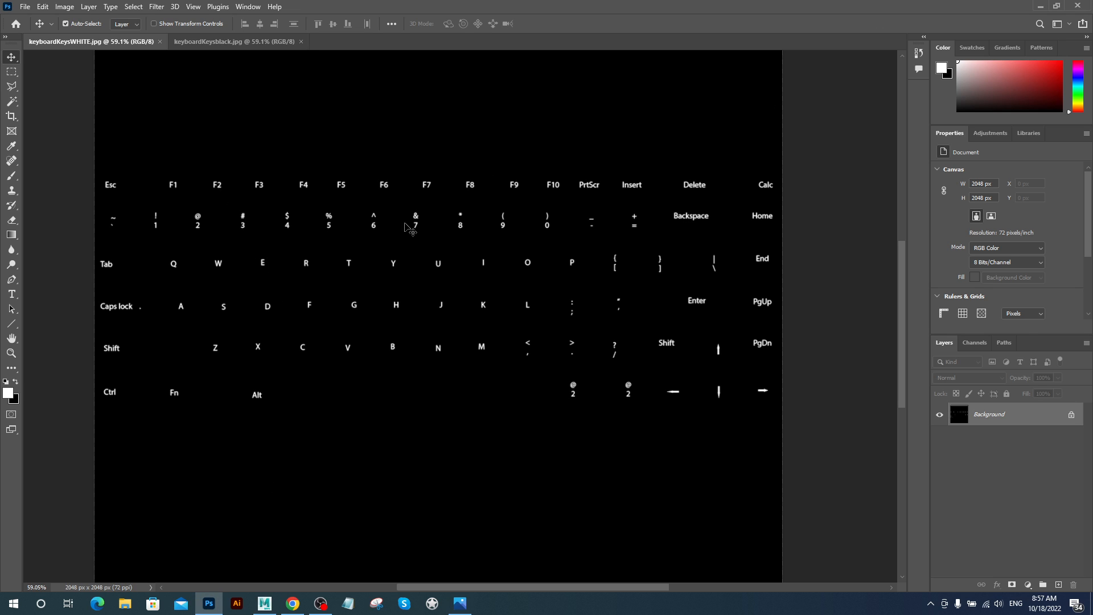
Switch back to Maya, create a File texture node in the Hypershade, and place it beside the KeyBoard_Blk material
{"action": "left_click", "coordinate": [1041, 6]}
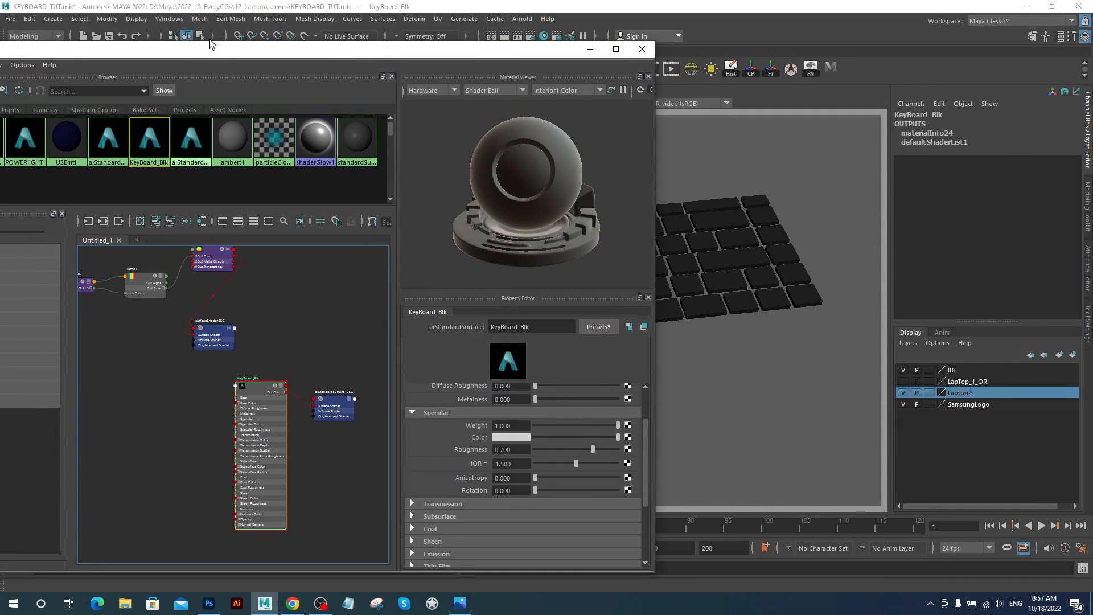
{"action": "left_click_drag", "start_coordinate": [209, 49], "coordinate": [384, 41]}
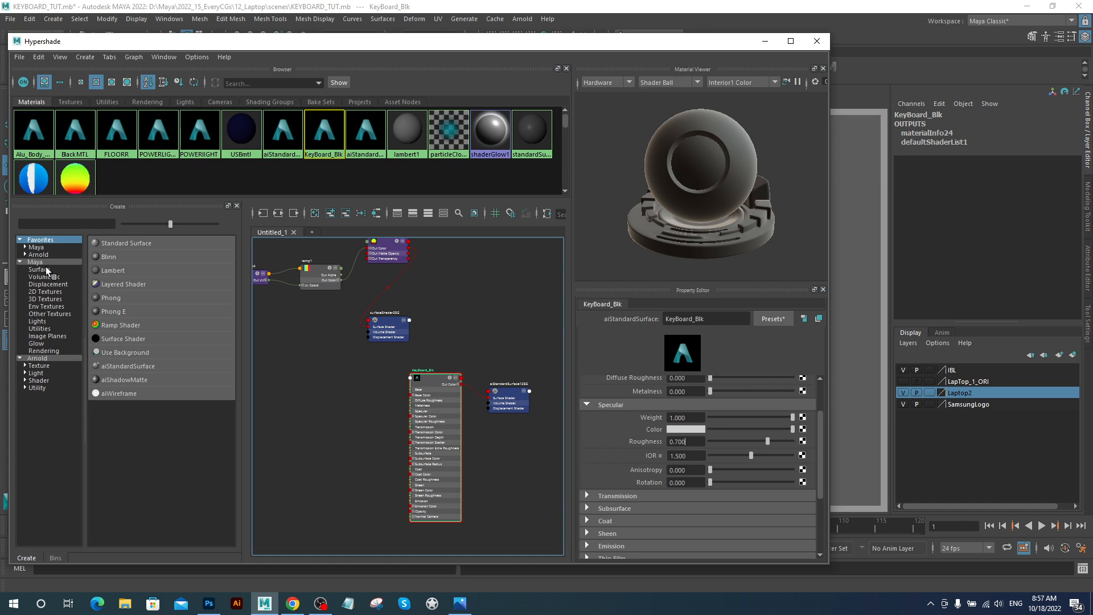
{"action": "left_click", "coordinate": [42, 291]}
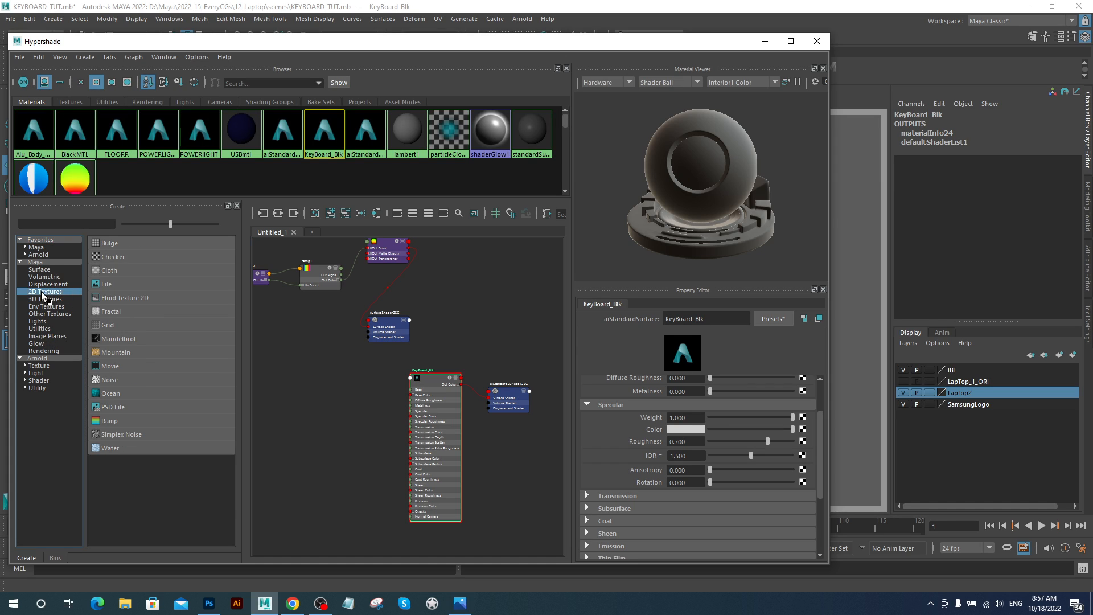
{"action": "left_click", "coordinate": [115, 285]}
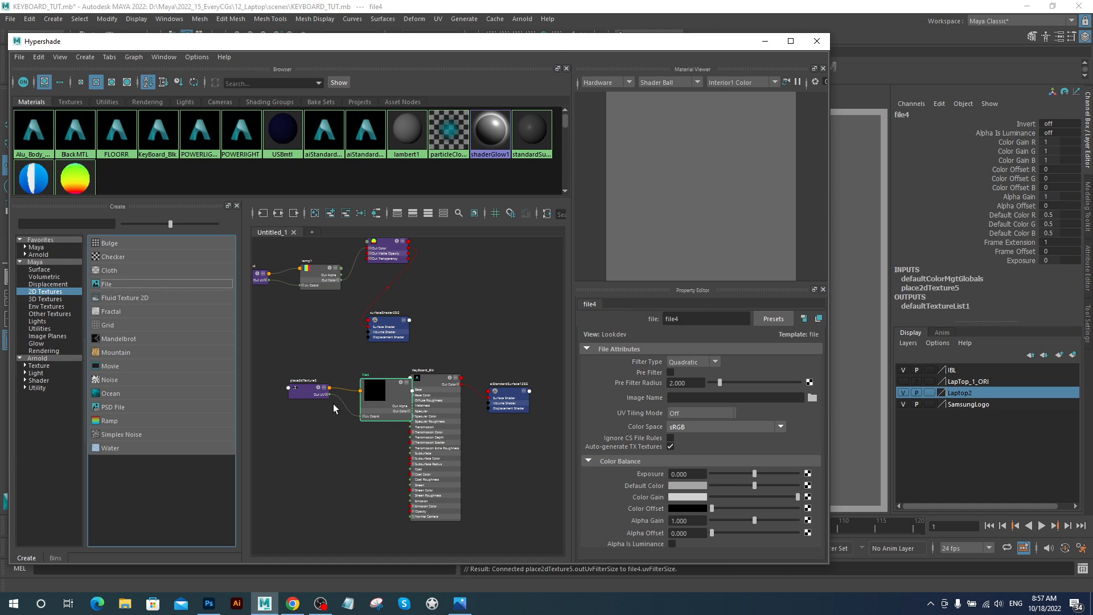
{"action": "left_click", "coordinate": [367, 387]}
{"action": "left_click_drag", "start_coordinate": [296, 371], "coordinate": [333, 407]}
{"action": "left_click", "coordinate": [323, 391]}
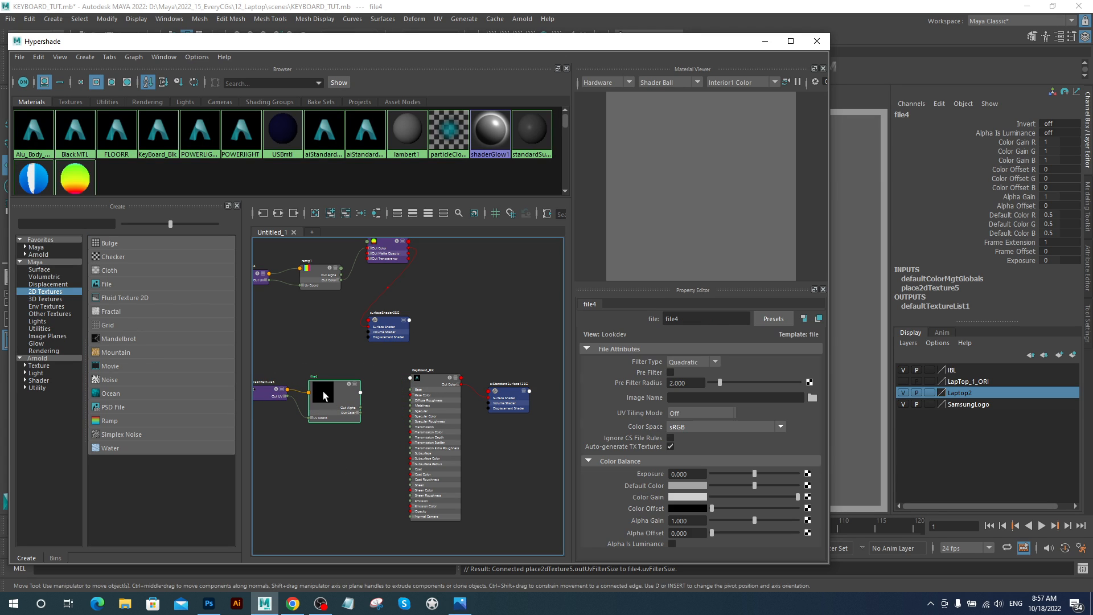
Compare the black and white lettering images and load keyboardKeysblack.jpg from sourceimages into the new file texture
{"action": "left_click", "coordinate": [812, 398]}
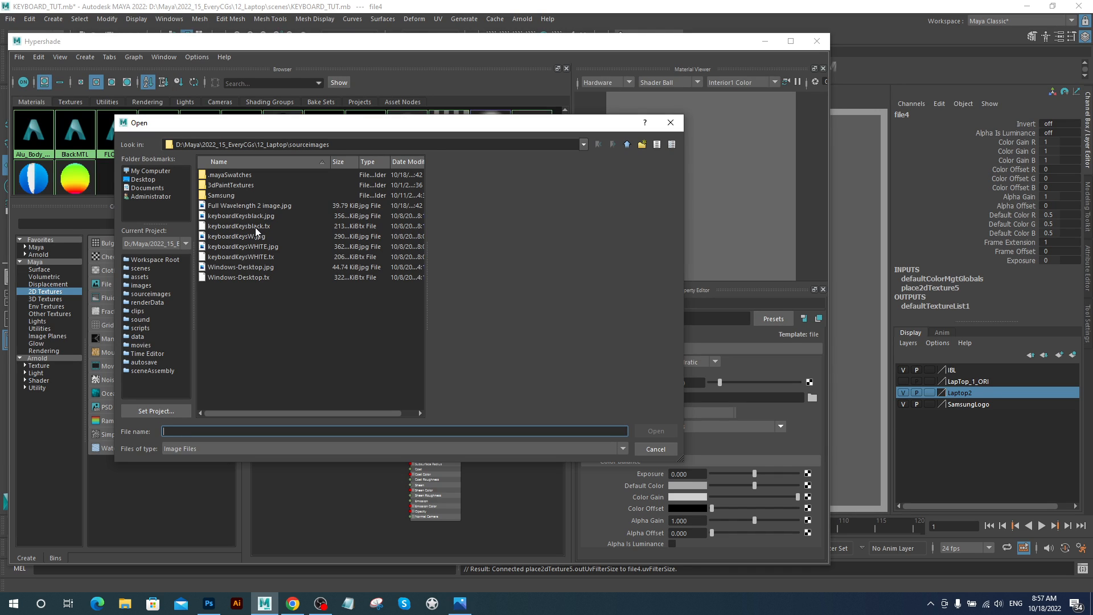
{"action": "left_click", "coordinate": [244, 218]}
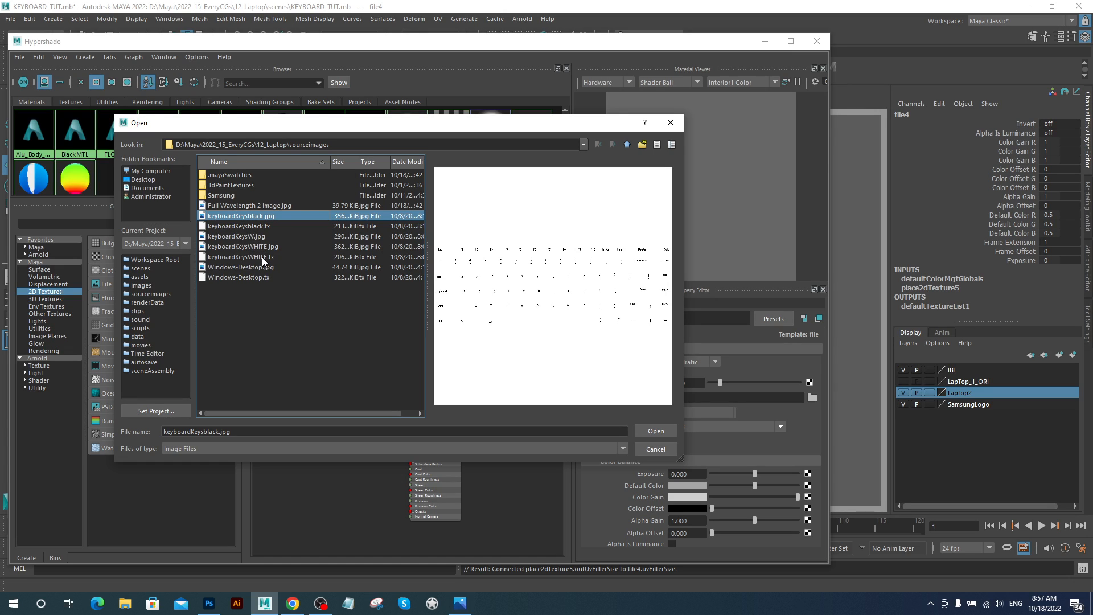
{"action": "left_click", "coordinate": [259, 258]}
{"action": "left_click", "coordinate": [258, 248]}
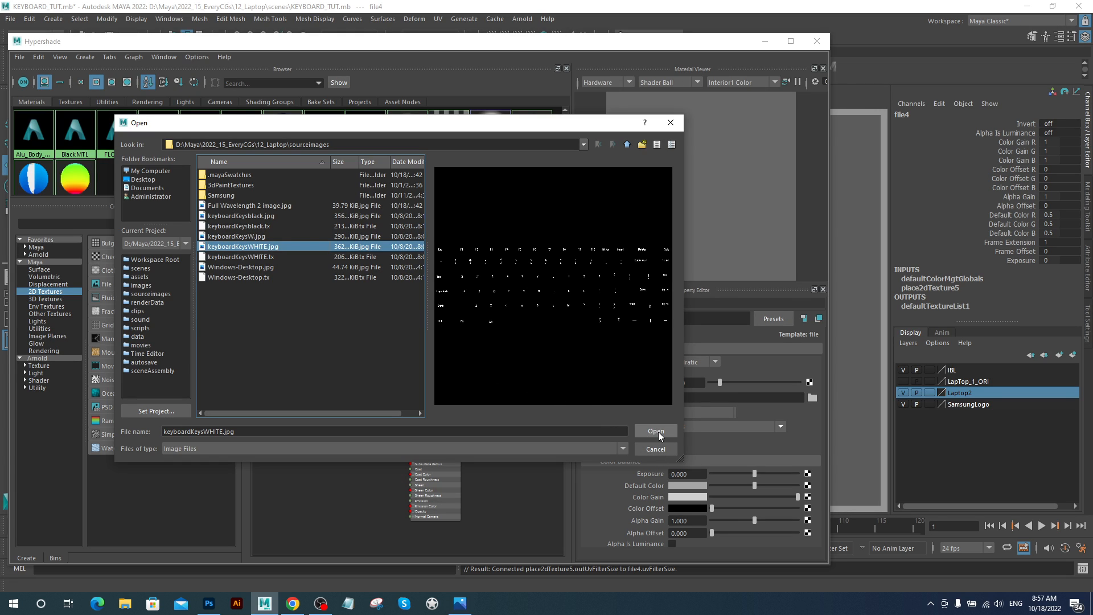
{"action": "left_click", "coordinate": [262, 217]}
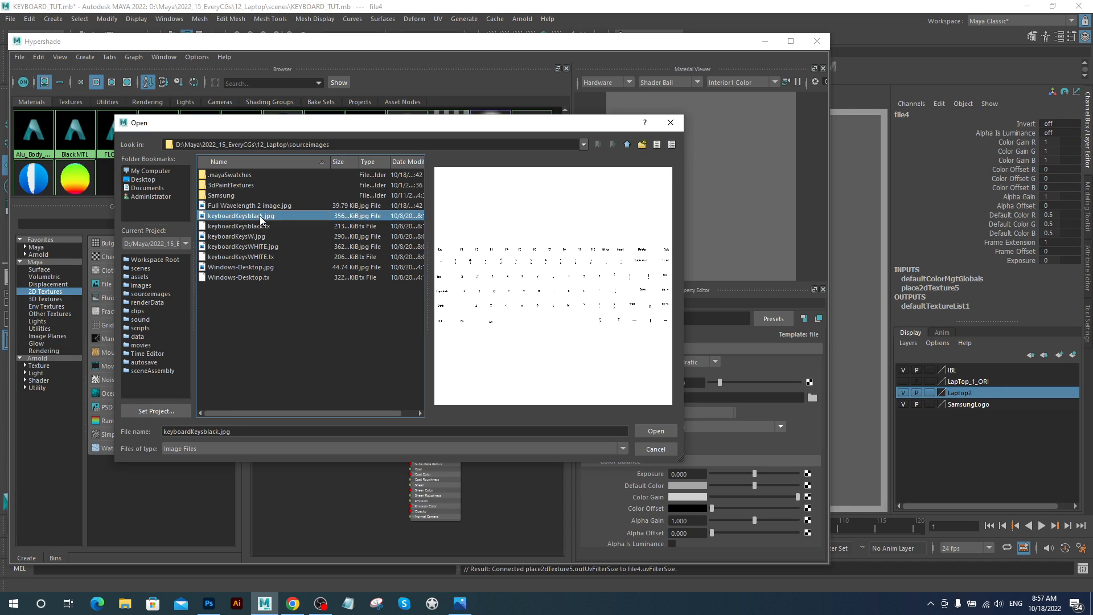
{"action": "left_click", "coordinate": [656, 431]}
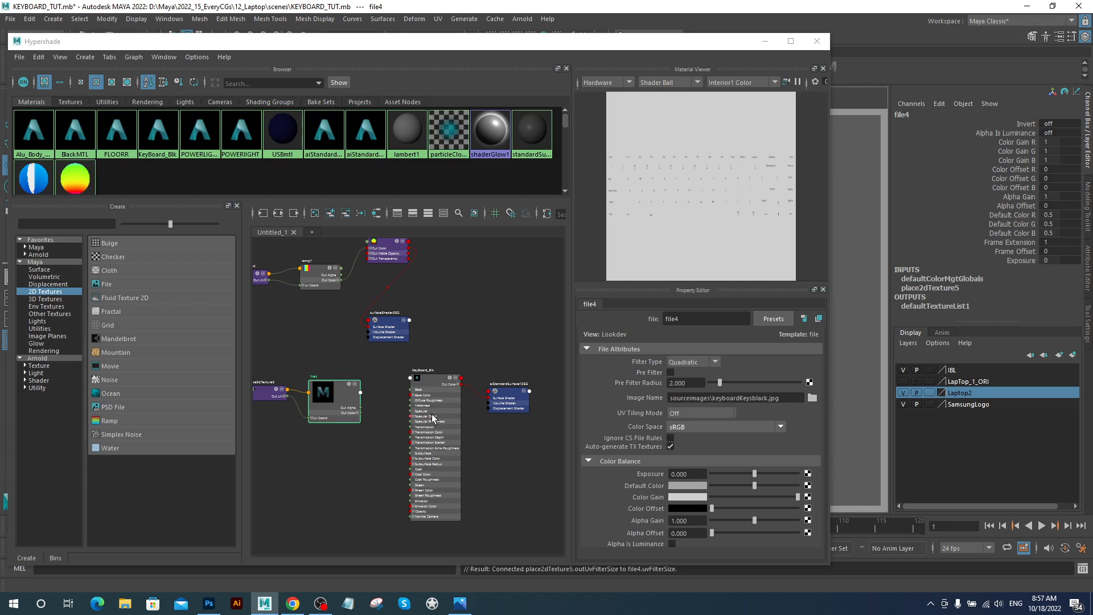
Connect the file texture's Out Color to the Opacity input of the KeyBoard_Blk material
{"action": "scroll", "coordinate": [436, 410], "scroll_direction": "up", "scroll_amount": 3}
{"action": "scroll", "coordinate": [453, 320], "scroll_direction": "down", "scroll_amount": 3}
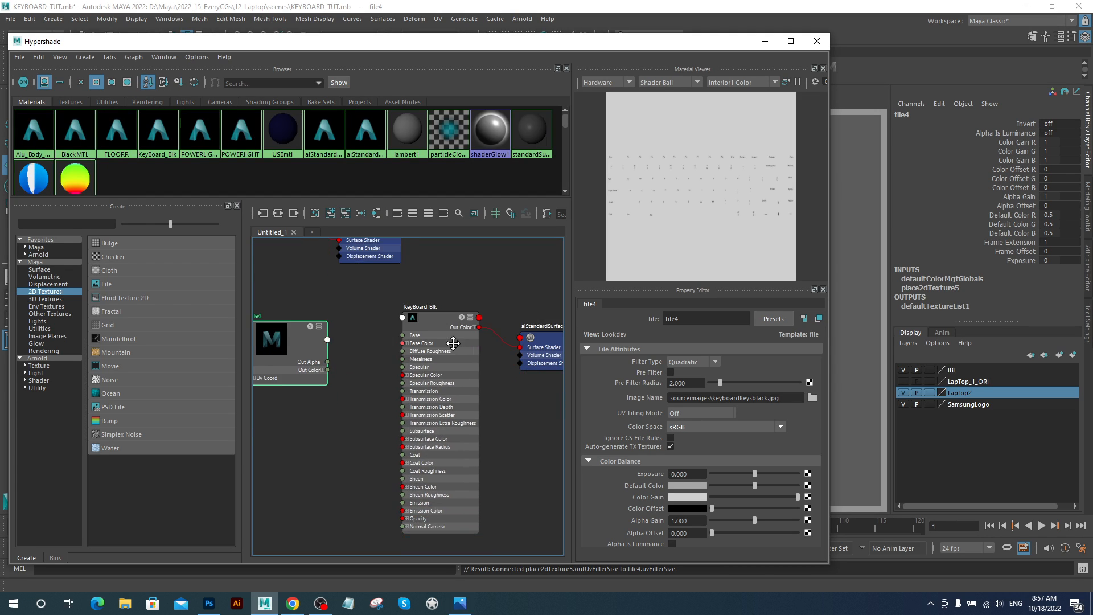
{"action": "scroll", "coordinate": [362, 375], "scroll_direction": "up", "scroll_amount": 3}
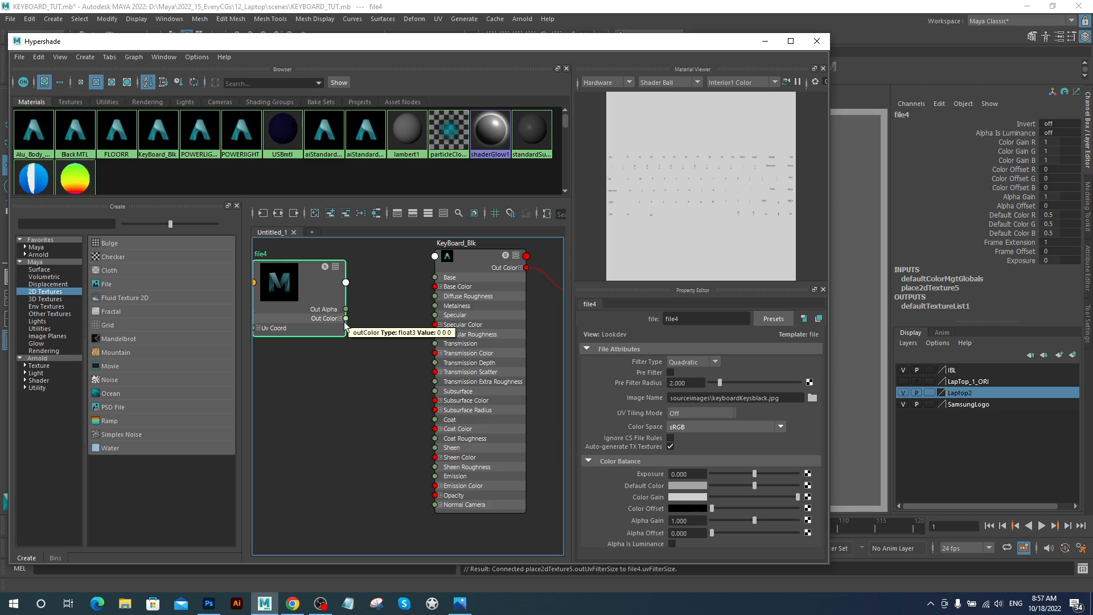
{"action": "middle_click_drag", "start_coordinate": [311, 296], "coordinate": [324, 300], "text": "alt"}
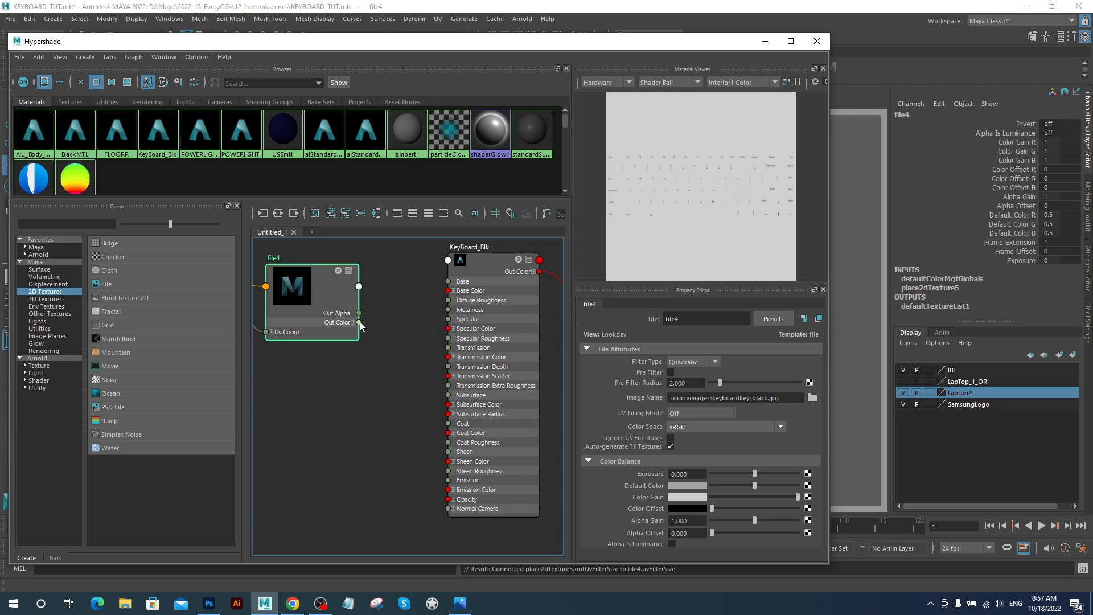
{"action": "left_click_drag", "start_coordinate": [360, 322], "coordinate": [449, 499]}
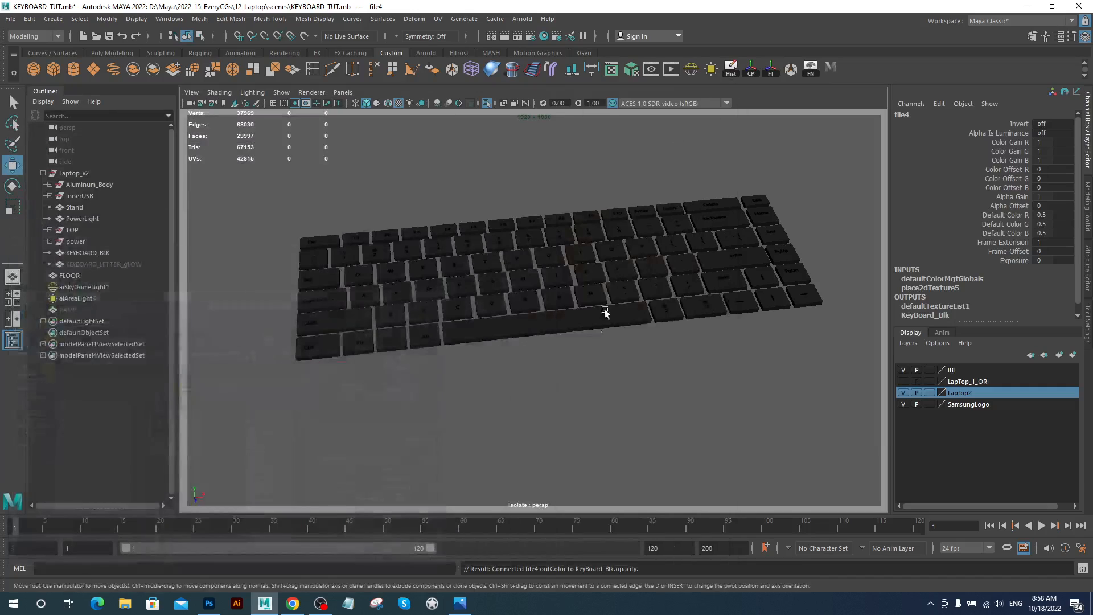
Minimize the Hypershade, render the lettered keyboard in the Arnold RenderView, and close the render window
{"action": "left_click", "coordinate": [765, 41]}
{"action": "left_click_drag", "start_coordinate": [606, 293], "coordinate": [631, 309], "text": "alt"}
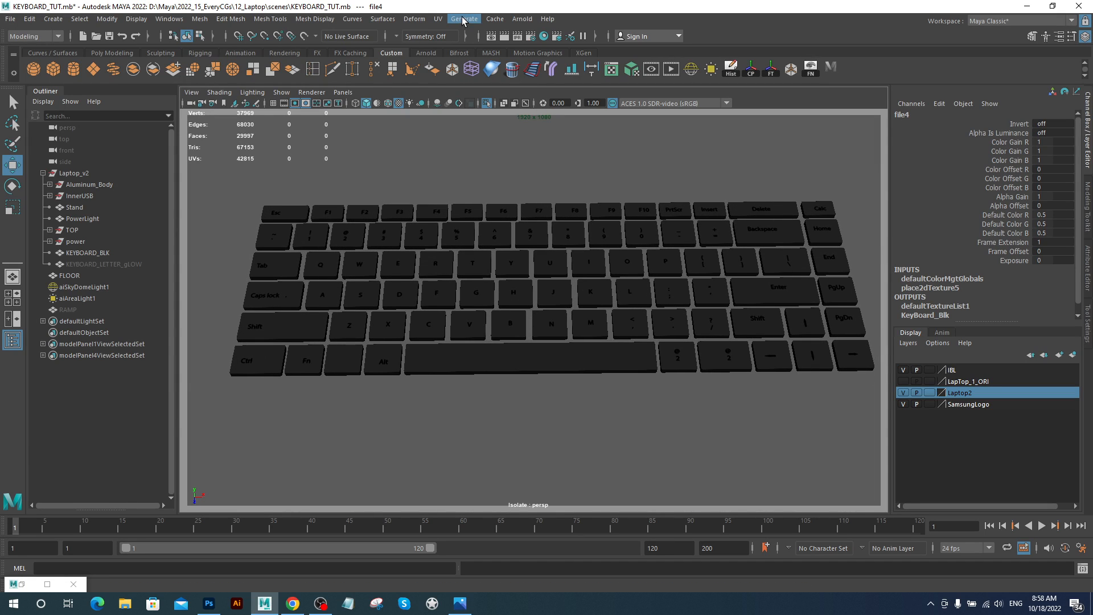
{"action": "left_click", "coordinate": [523, 19]}
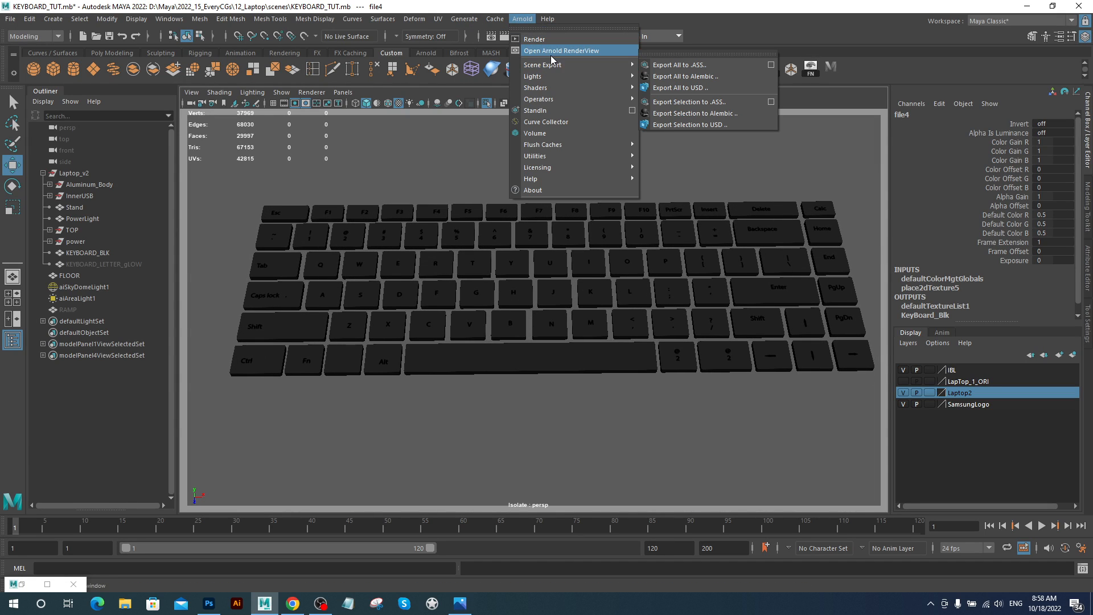
{"action": "left_click", "coordinate": [534, 40]}
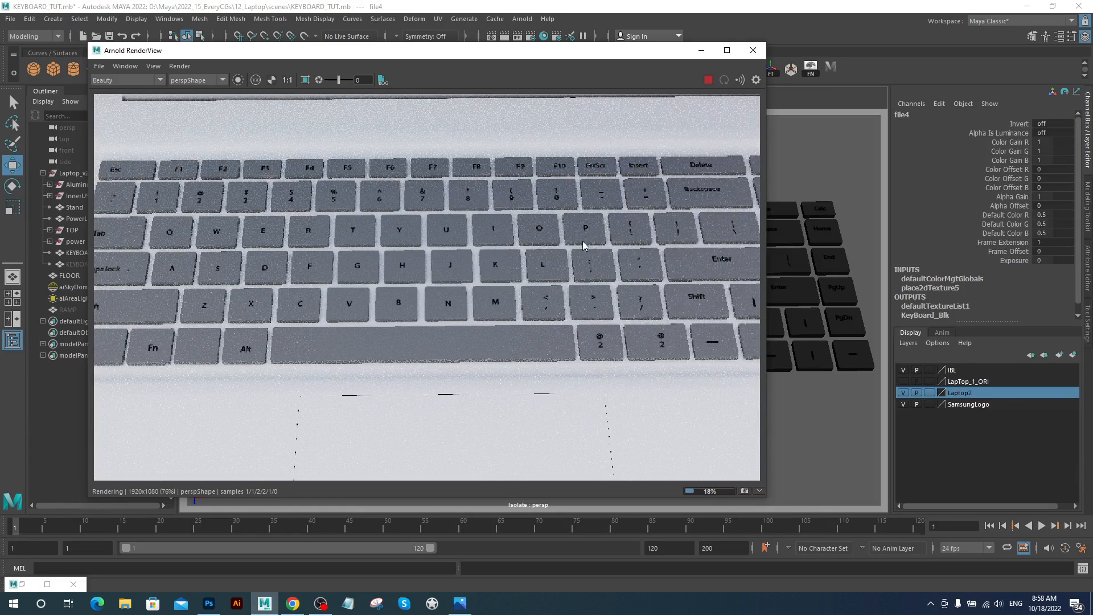
{"action": "left_click", "coordinate": [753, 50]}
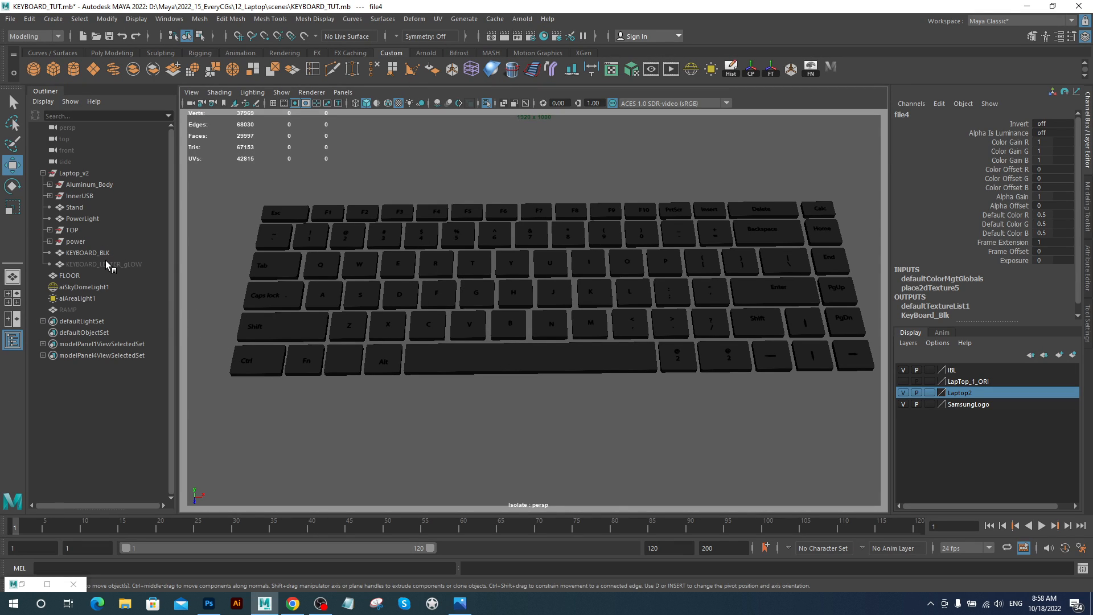
Move KEYBOARD_BLK and KEYBOARD_LETTER_gLOW out of the Laptop_v2 group and hide that group
{"action": "left_click", "coordinate": [91, 254]}
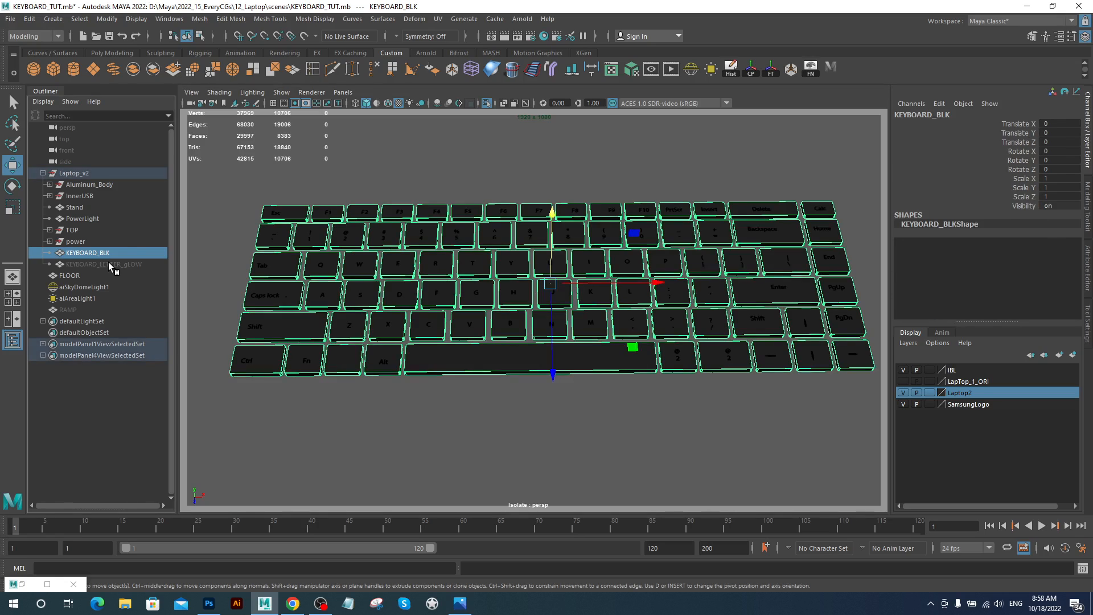
{"action": "left_click", "coordinate": [109, 263], "text": "ctrl"}
{"action": "middle_click_drag", "start_coordinate": [108, 269], "coordinate": [113, 283]}
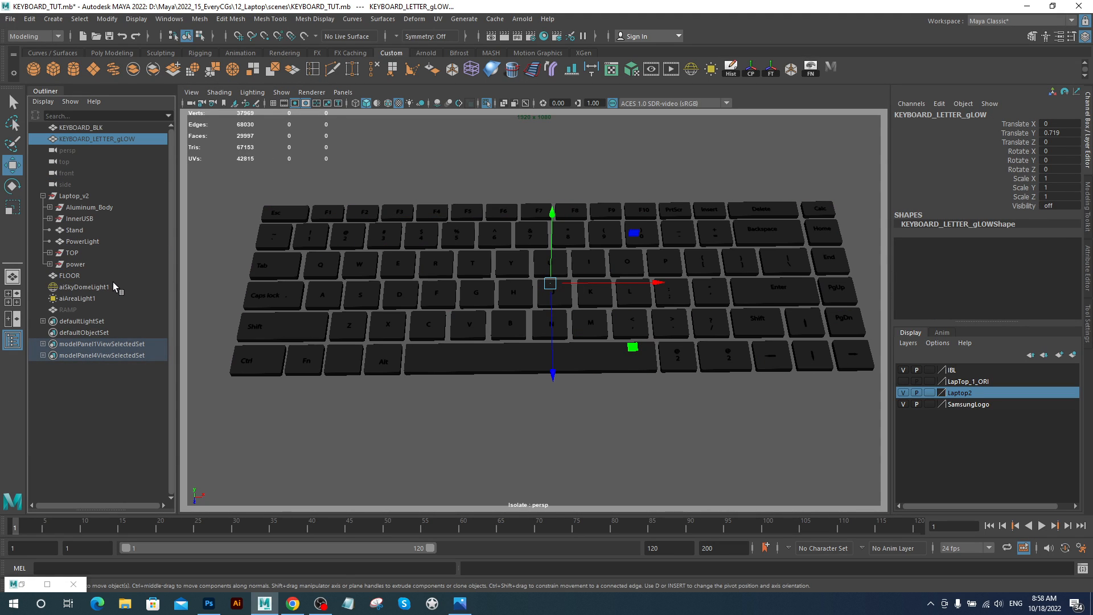
{"action": "left_click", "coordinate": [42, 196]}
{"action": "left_click", "coordinate": [74, 197]}
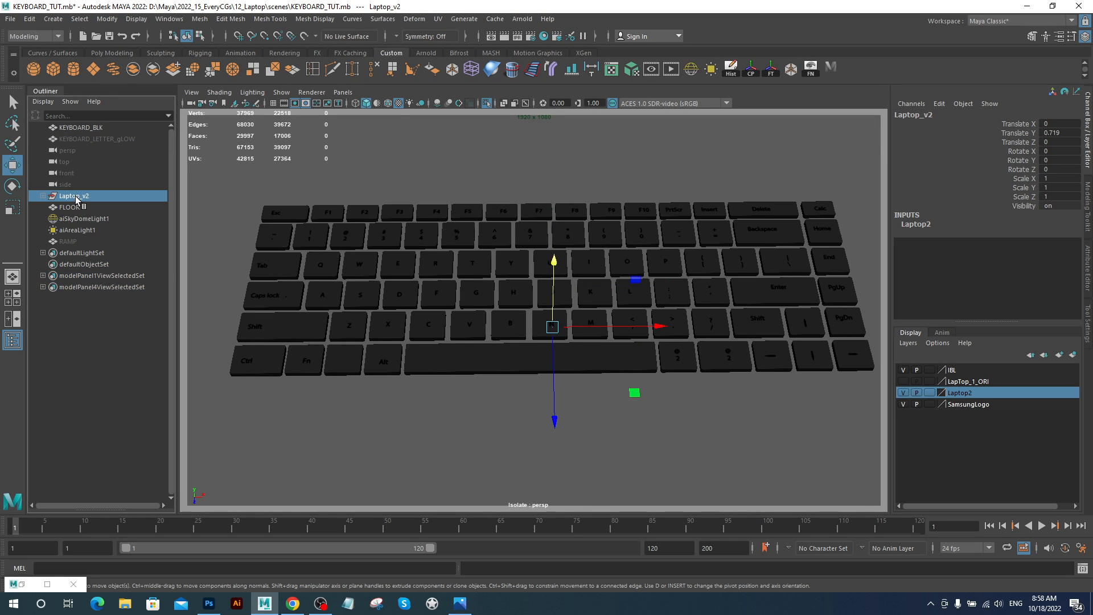
{"action": "key", "text": "ctrl+h"}
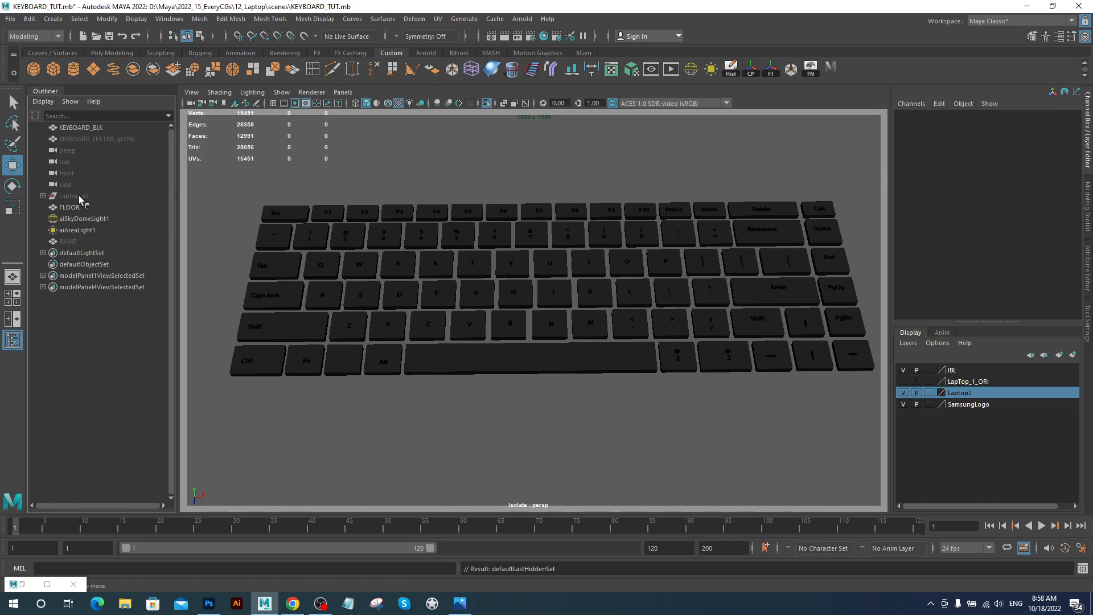
Turn off isolate select in the perspective view, render the black keyboard without the laptop body, and close the render window
{"action": "left_click", "coordinate": [537, 344]}
{"action": "left_click_drag", "start_coordinate": [555, 377], "coordinate": [604, 312], "text": "alt"}
{"action": "left_click", "coordinate": [488, 103]}
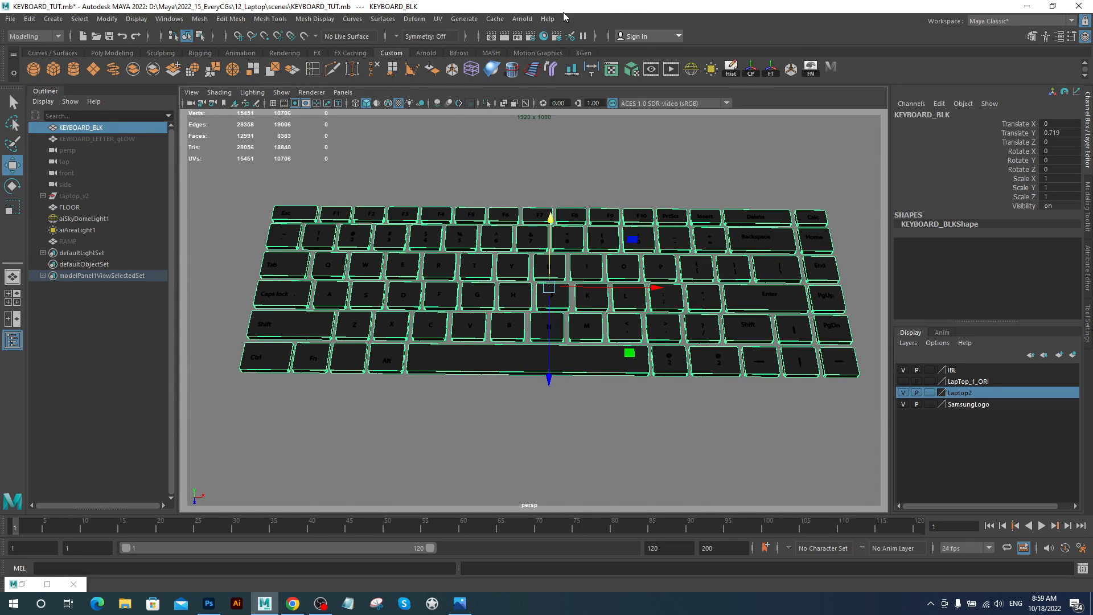
{"action": "left_click", "coordinate": [524, 19]}
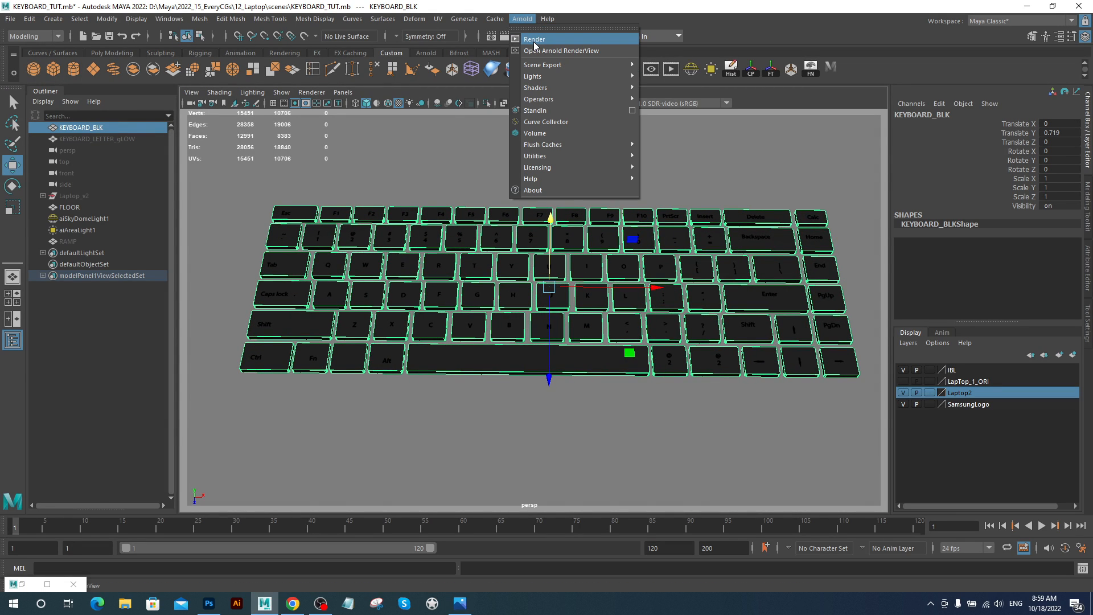
{"action": "left_click", "coordinate": [535, 41]}
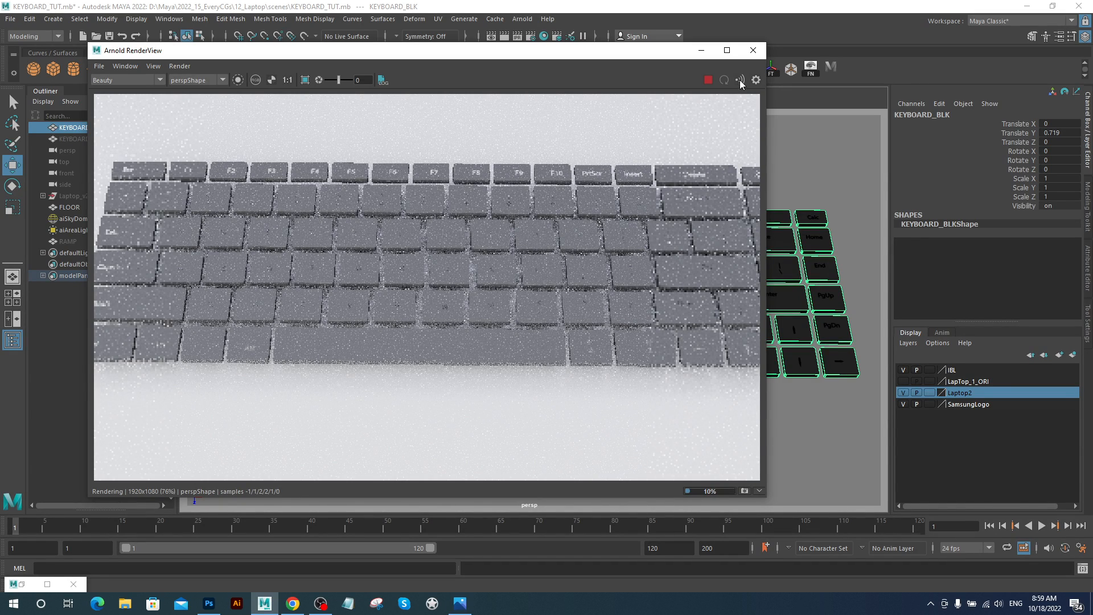
{"action": "left_click", "coordinate": [753, 50]}
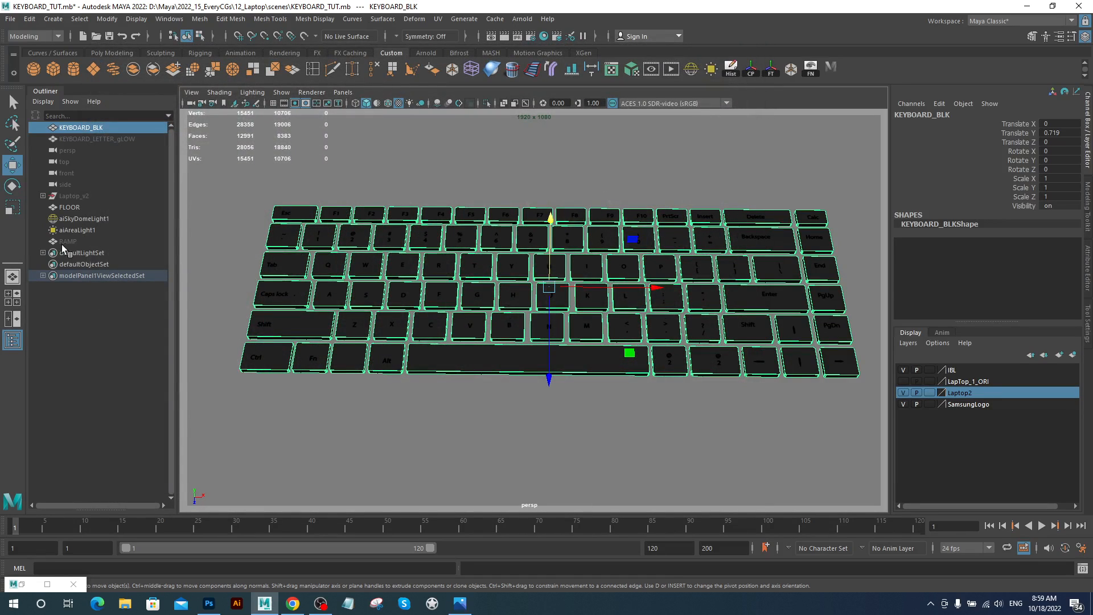
Unhide the rainbow-coloured RAMP plane beneath the keyboard
{"action": "left_click", "coordinate": [68, 242]}
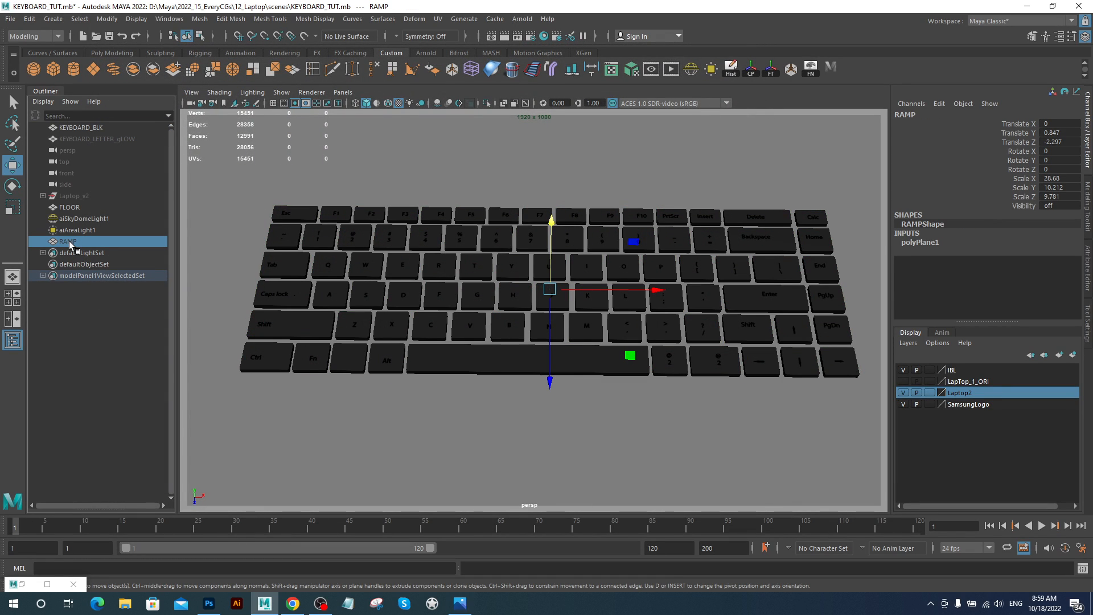
{"action": "key", "text": "shift+h"}
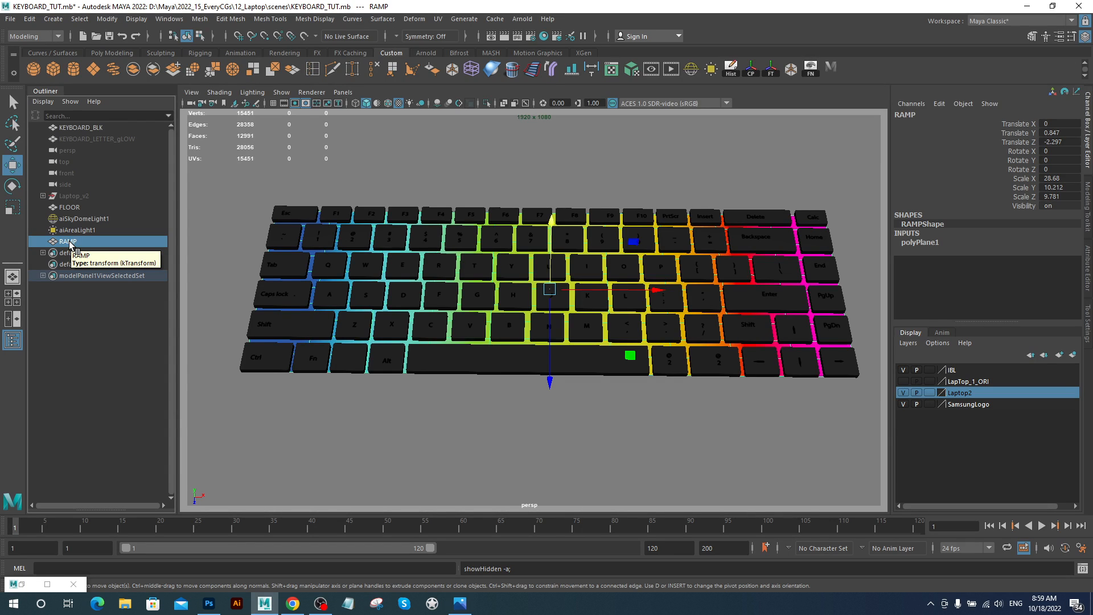
Raise the RAMP plane above the keys to about 3.38 in Translate Y to inspect its gradient, and undo the move
{"action": "left_click_drag", "start_coordinate": [606, 303], "coordinate": [601, 251], "text": "alt"}
{"action": "left_click_drag", "start_coordinate": [550, 184], "coordinate": [555, 140]}
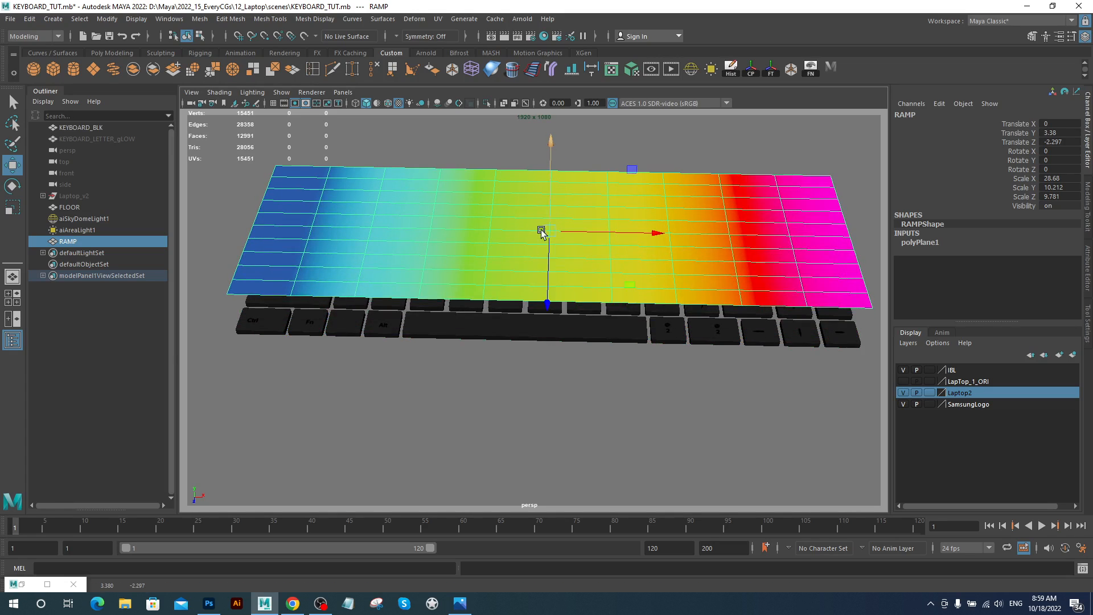
{"action": "mouse_move", "coordinate": [542, 234]}
{"action": "left_mouse_down", "text": "alt"}
{"action": "mouse_move", "coordinate": [563, 194]}
{"action": "mouse_move", "coordinate": [552, 228]}
{"action": "left_mouse_up", "text": "alt"}
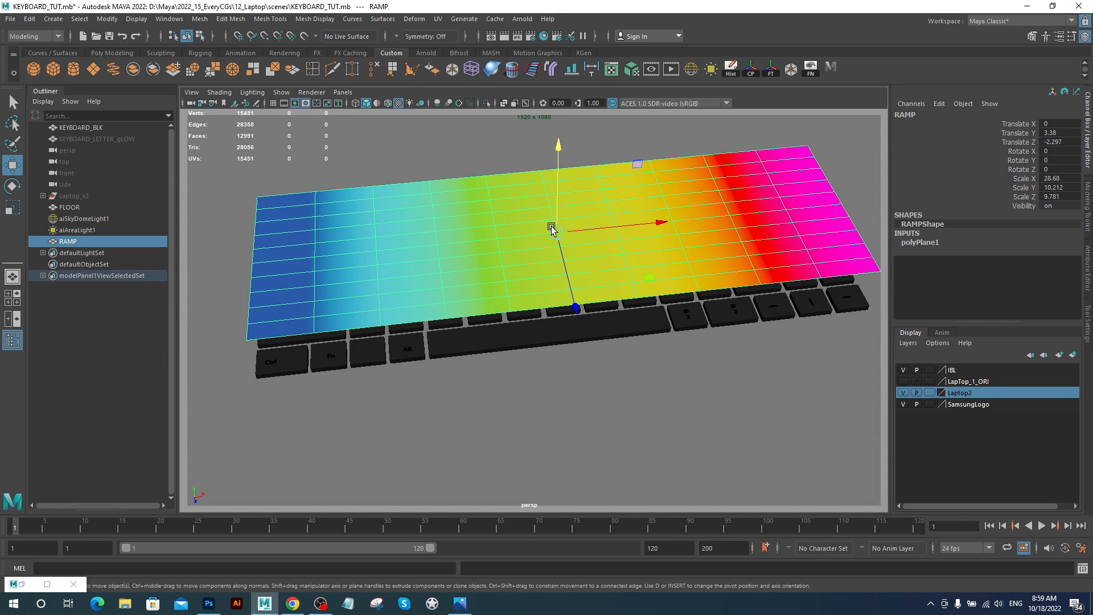
{"action": "key", "text": "ctrl+z"}
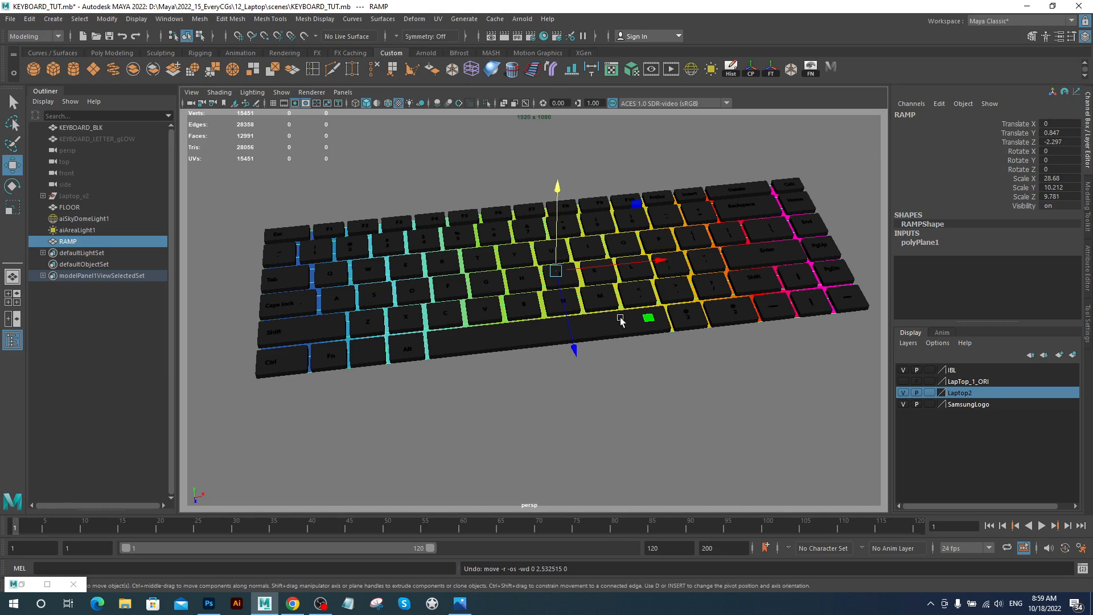
Frame the keyboard from the front and render it with the RAMP plane in the Arnold RenderView
{"action": "left_click_drag", "start_coordinate": [620, 316], "coordinate": [510, 285], "text": "alt"}
{"action": "scroll", "coordinate": [558, 272], "scroll_direction": "up", "scroll_amount": 1}
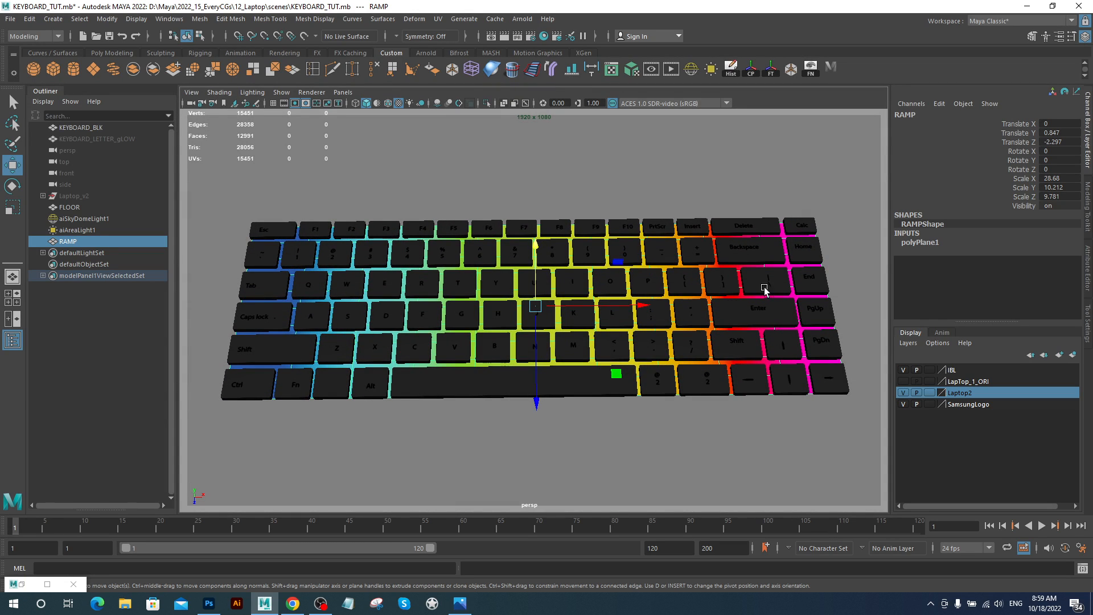
{"action": "left_click_drag", "start_coordinate": [764, 289], "coordinate": [777, 298], "text": "alt"}
{"action": "scroll", "coordinate": [626, 298], "scroll_direction": "up", "scroll_amount": 2}
{"action": "scroll", "coordinate": [620, 297], "scroll_direction": "down", "scroll_amount": 2}
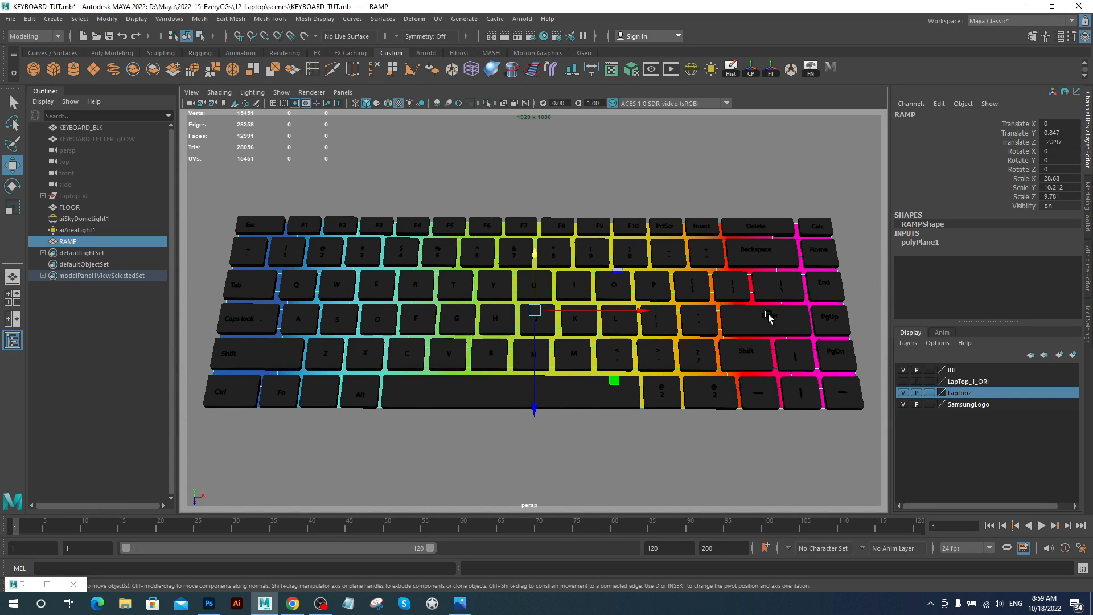
{"action": "left_click", "coordinate": [523, 19]}
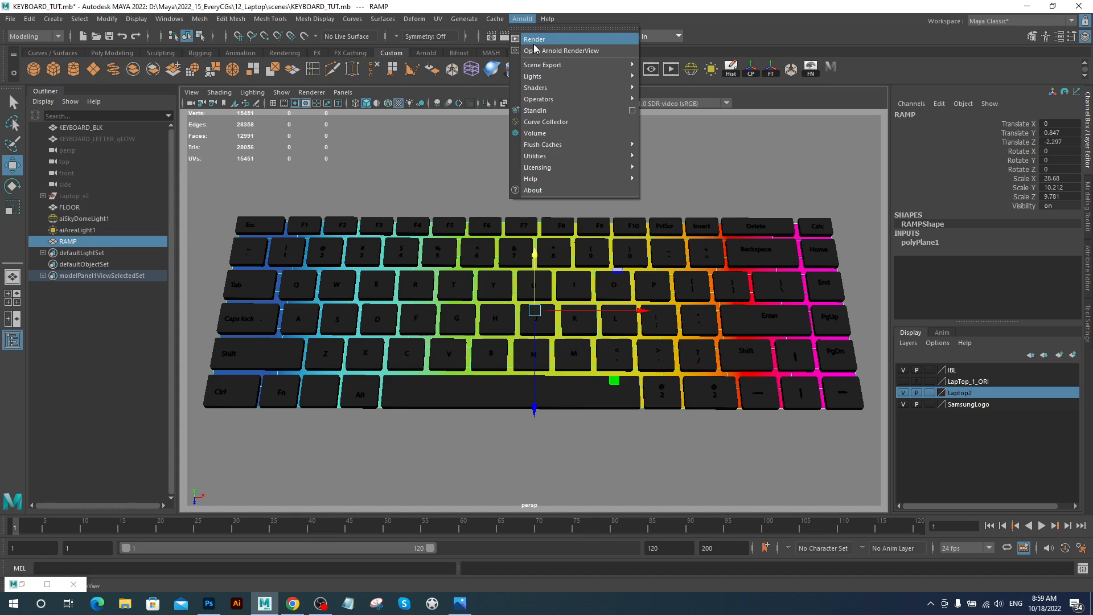
{"action": "left_click", "coordinate": [535, 40]}
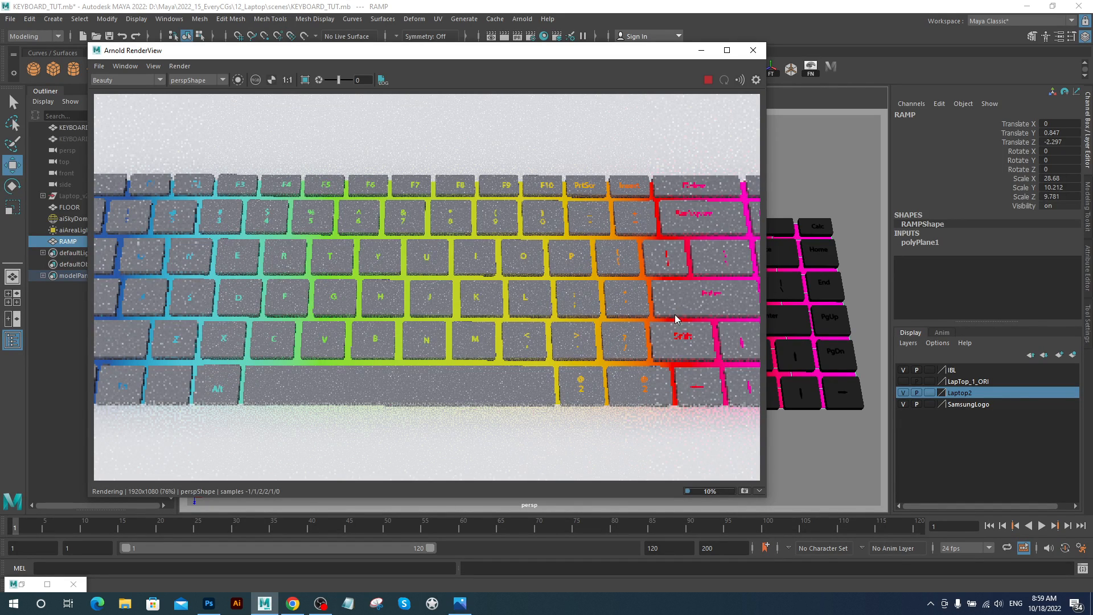
Frame the whole rainbow-lit keyboard in the Arnold render to inspect the glow between the keys, and close the render window
{"action": "scroll", "coordinate": [587, 279], "scroll_direction": "down", "scroll_amount": 2}
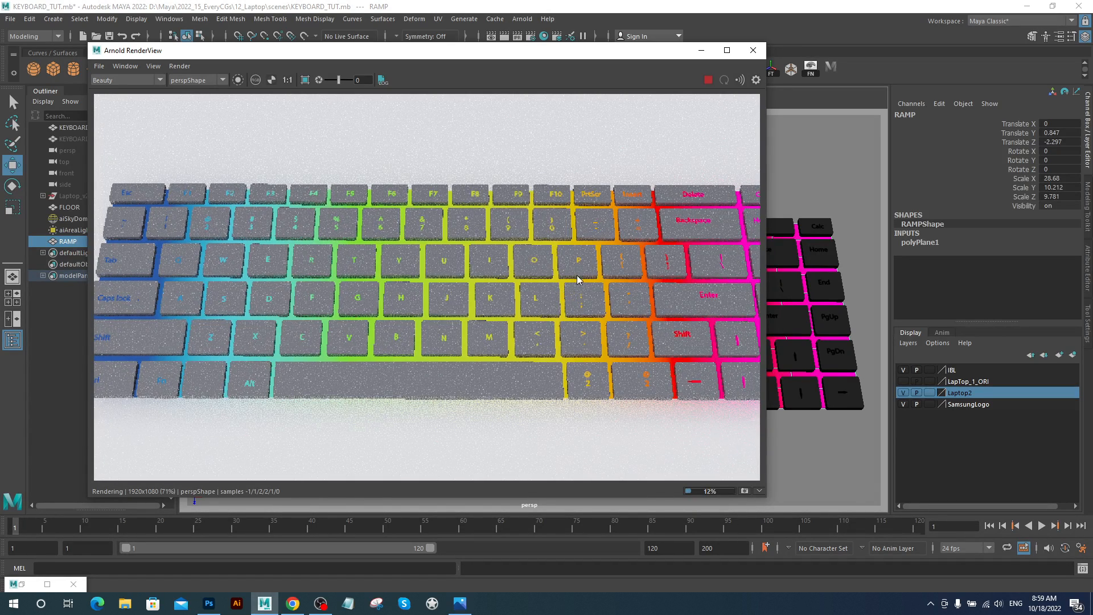
{"action": "scroll", "coordinate": [341, 289], "scroll_direction": "down", "scroll_amount": 1}
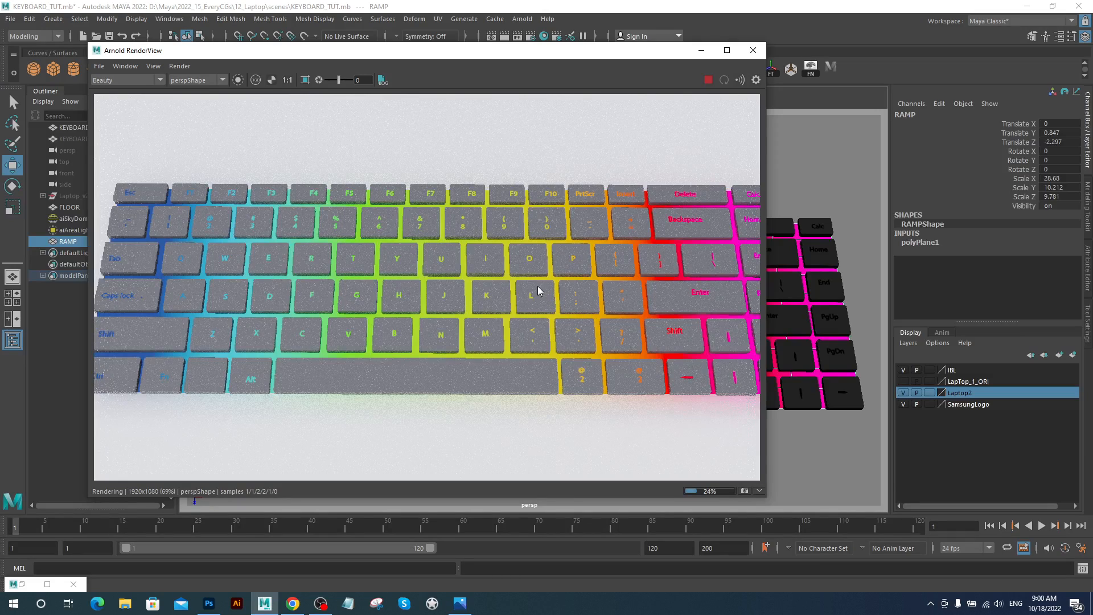
{"action": "scroll", "coordinate": [538, 286], "scroll_direction": "down", "scroll_amount": 1}
{"action": "scroll", "coordinate": [480, 274], "scroll_direction": "down", "scroll_amount": 1}
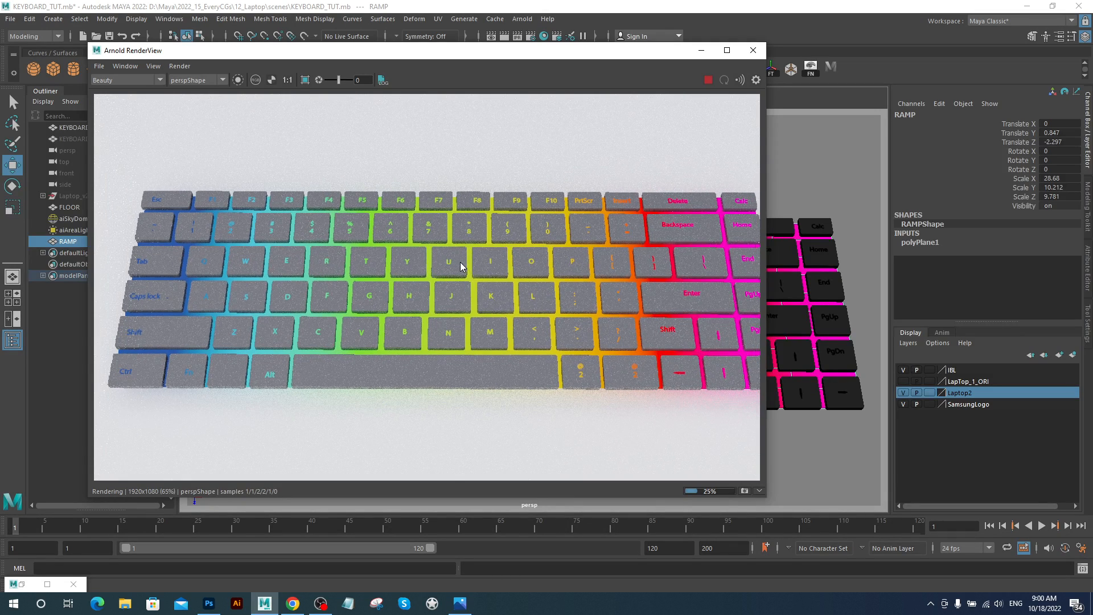
{"action": "middle_click_drag", "start_coordinate": [459, 252], "coordinate": [468, 258], "text": "alt"}
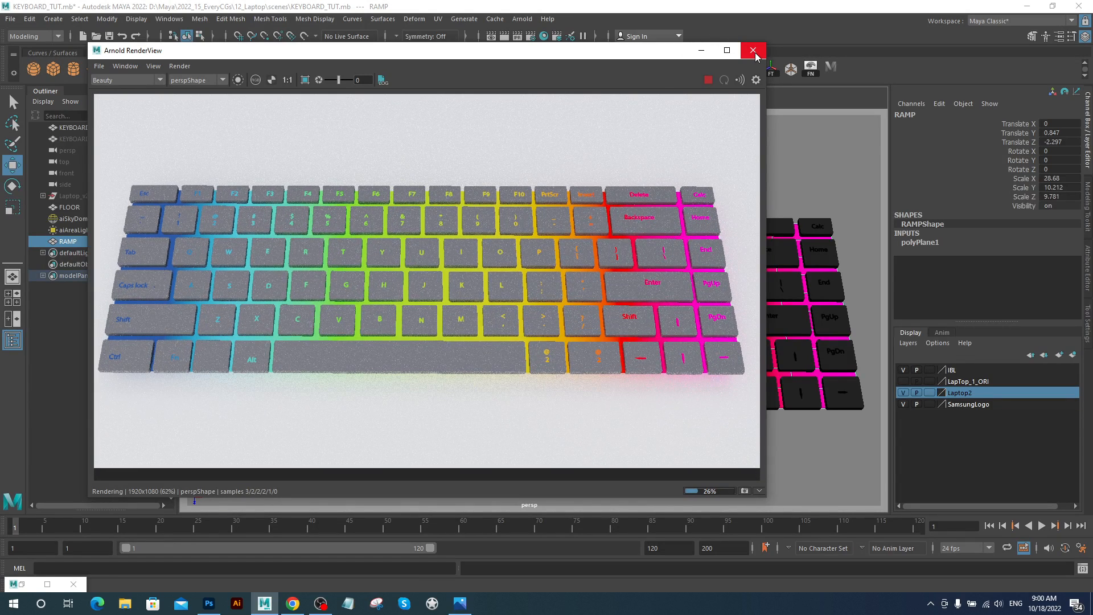
{"action": "left_click", "coordinate": [753, 50]}
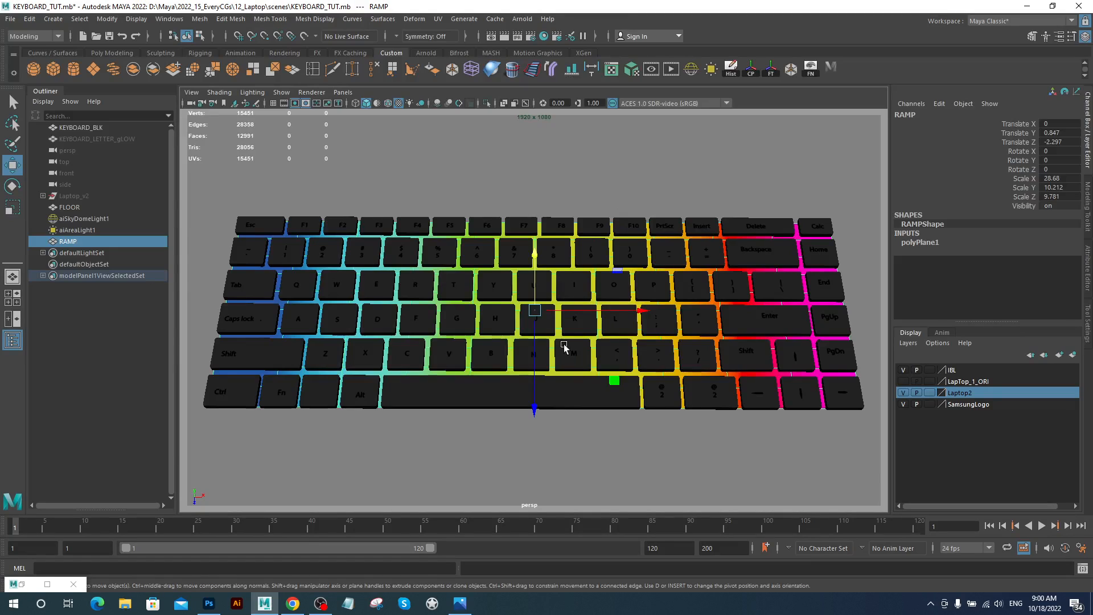
Hide the RAMP plane and unhide the KEYBOARD_LETTER_gLOW mesh
{"action": "left_click_drag", "start_coordinate": [557, 287], "coordinate": [576, 313], "text": "alt"}
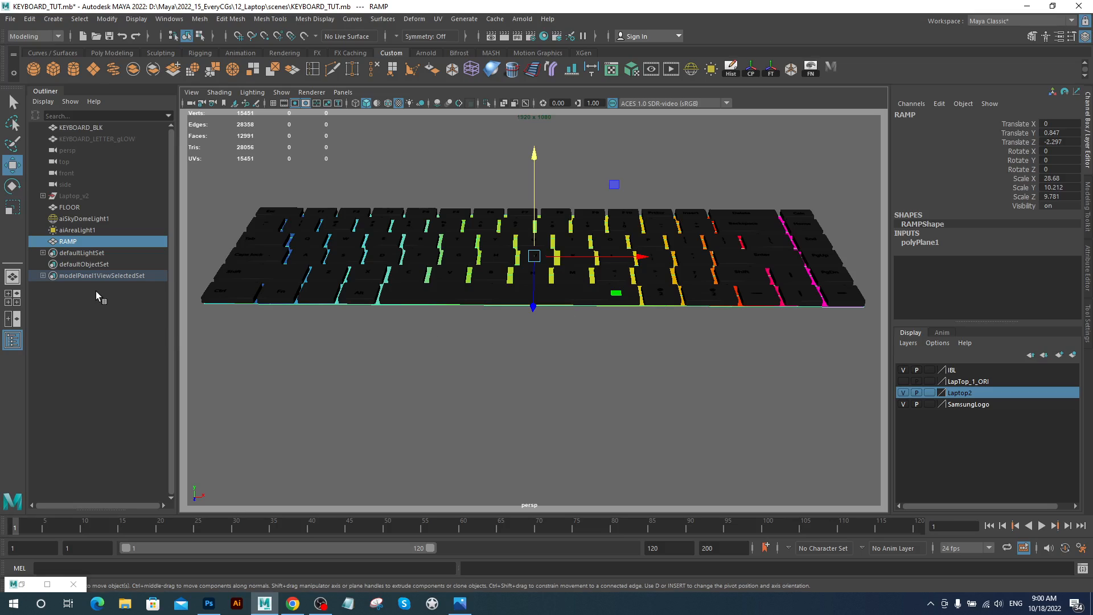
{"action": "left_click", "coordinate": [58, 246]}
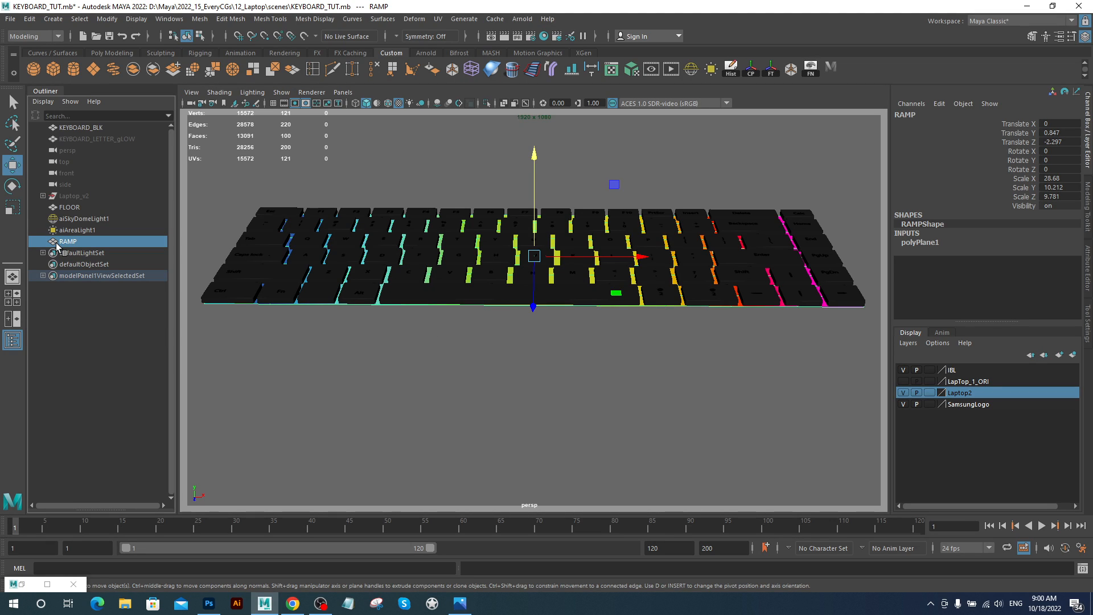
{"action": "key", "text": "ctrl+h"}
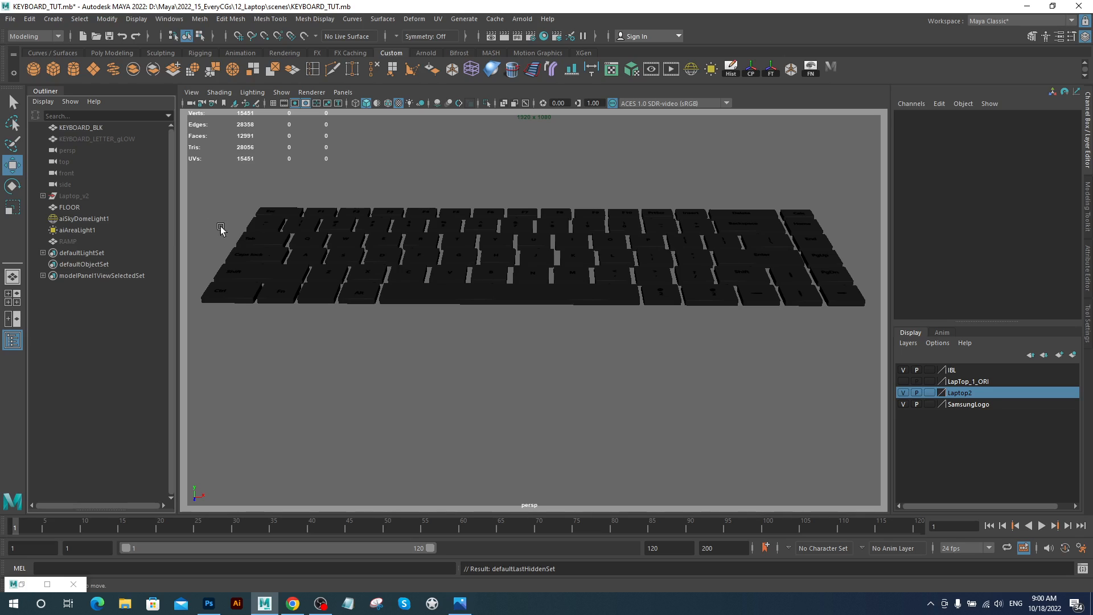
{"action": "left_click", "coordinate": [101, 139]}
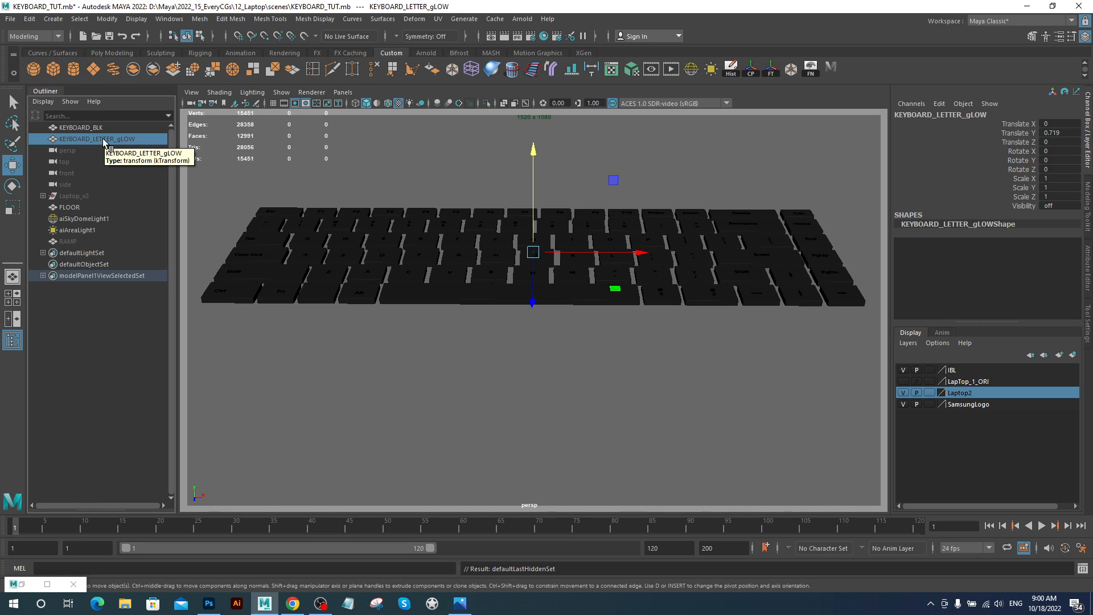
{"action": "key", "text": "shift+h"}
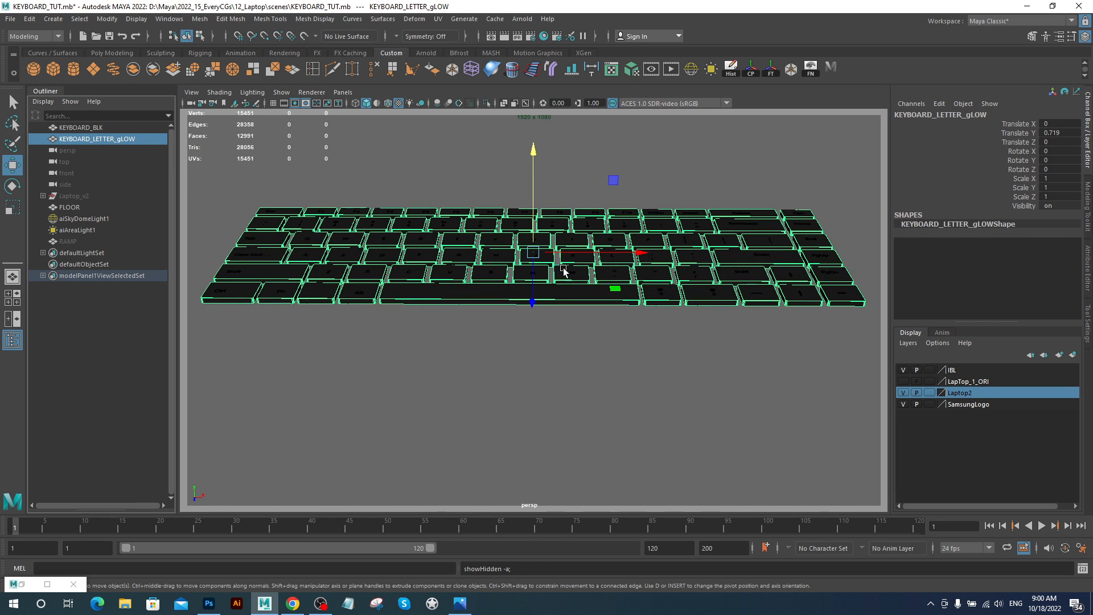
Open the Hypershade and move the file4 texture and its placement node closer to the KeyBoard_Blk material
{"action": "left_click", "coordinate": [544, 36]}
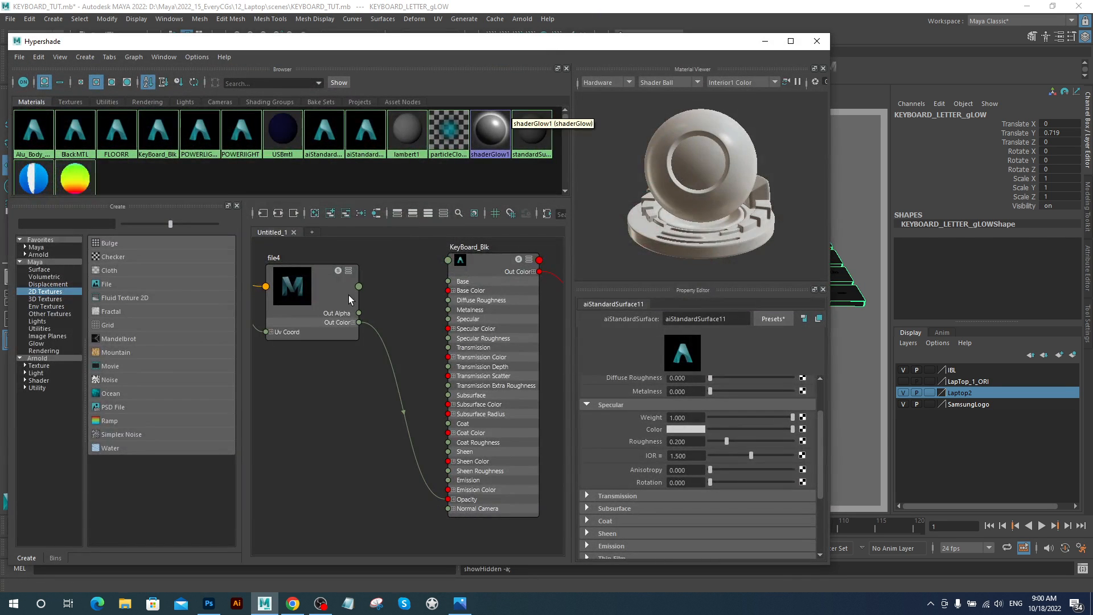
{"action": "right_click_drag", "start_coordinate": [471, 357], "coordinate": [415, 328], "text": "alt"}
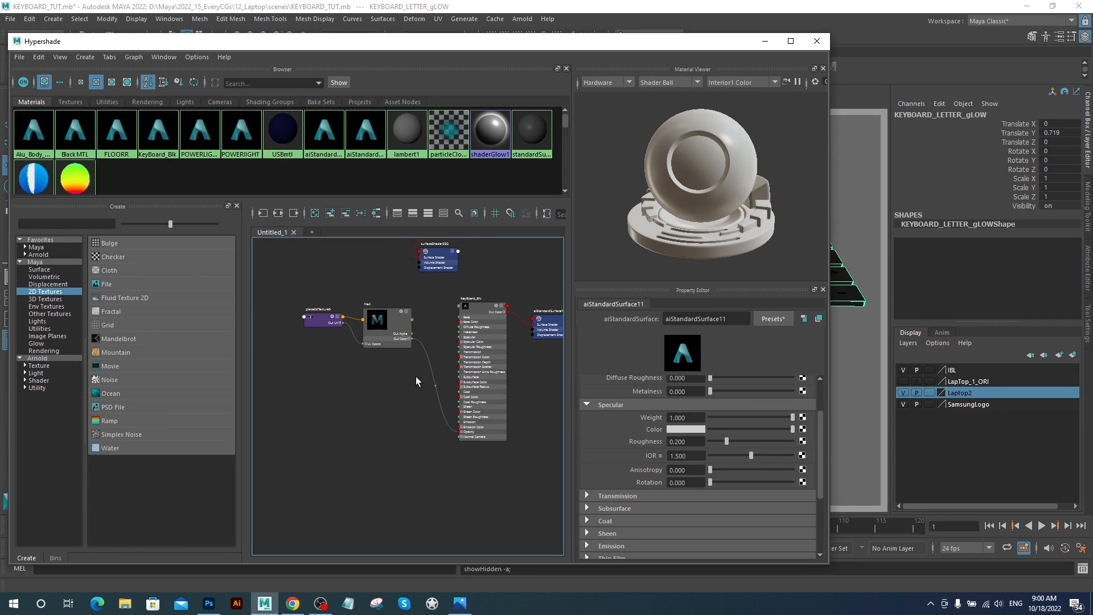
{"action": "left_click_drag", "start_coordinate": [278, 287], "coordinate": [408, 357]}
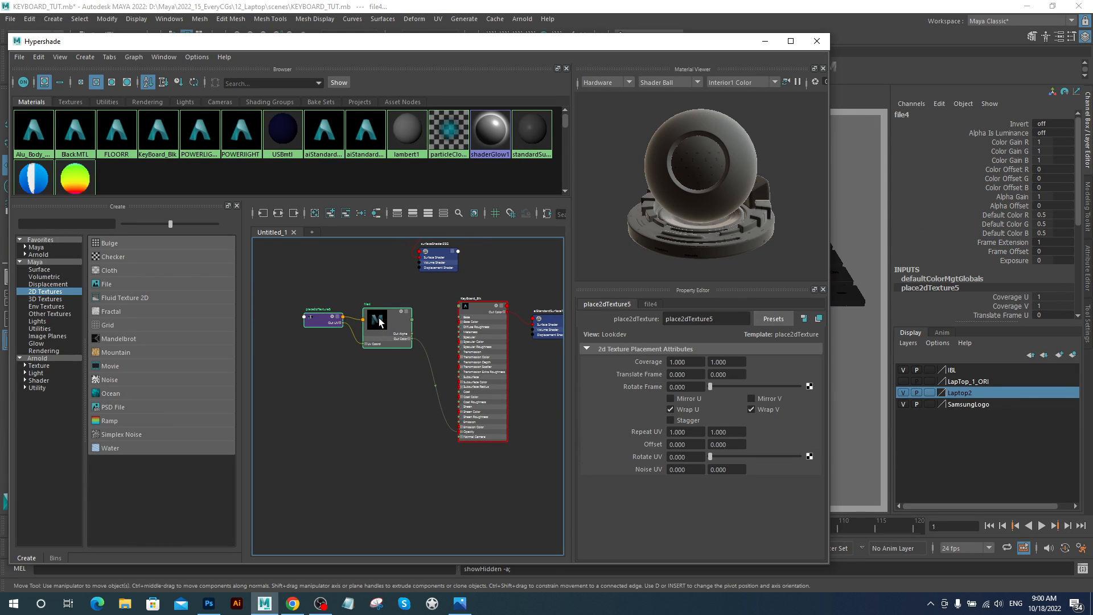
{"action": "left_click_drag", "start_coordinate": [380, 323], "coordinate": [404, 389]}
{"action": "right_click_drag", "start_coordinate": [459, 397], "coordinate": [440, 373], "text": "alt"}
{"action": "middle_click_drag", "start_coordinate": [440, 373], "coordinate": [424, 347], "text": "alt"}
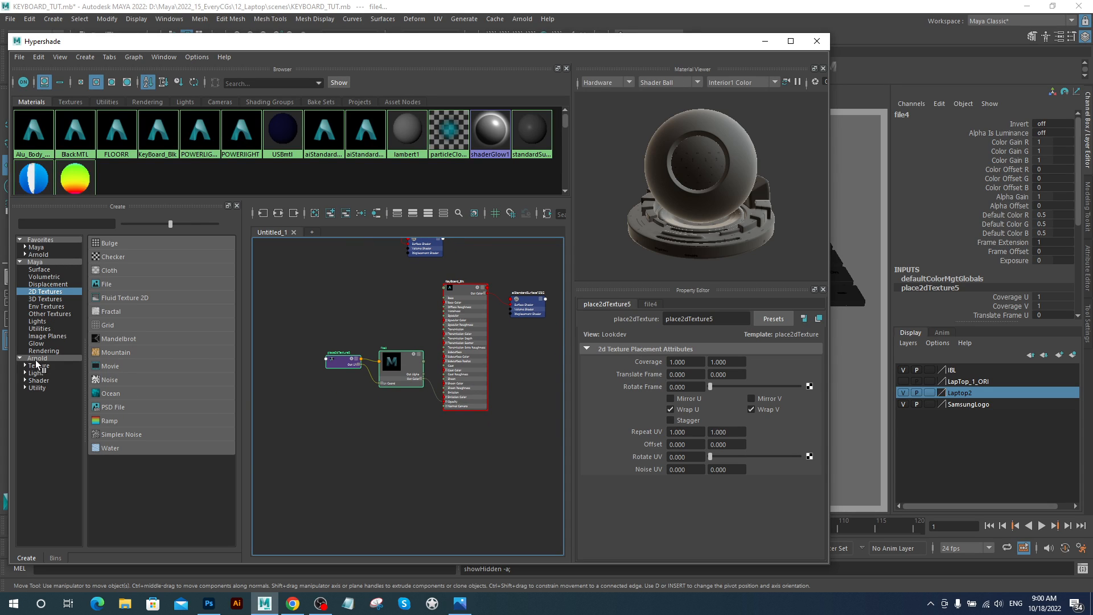
Create a new aiStandardSurface material and name it Keyboard_Glow
{"action": "left_click", "coordinate": [39, 242]}
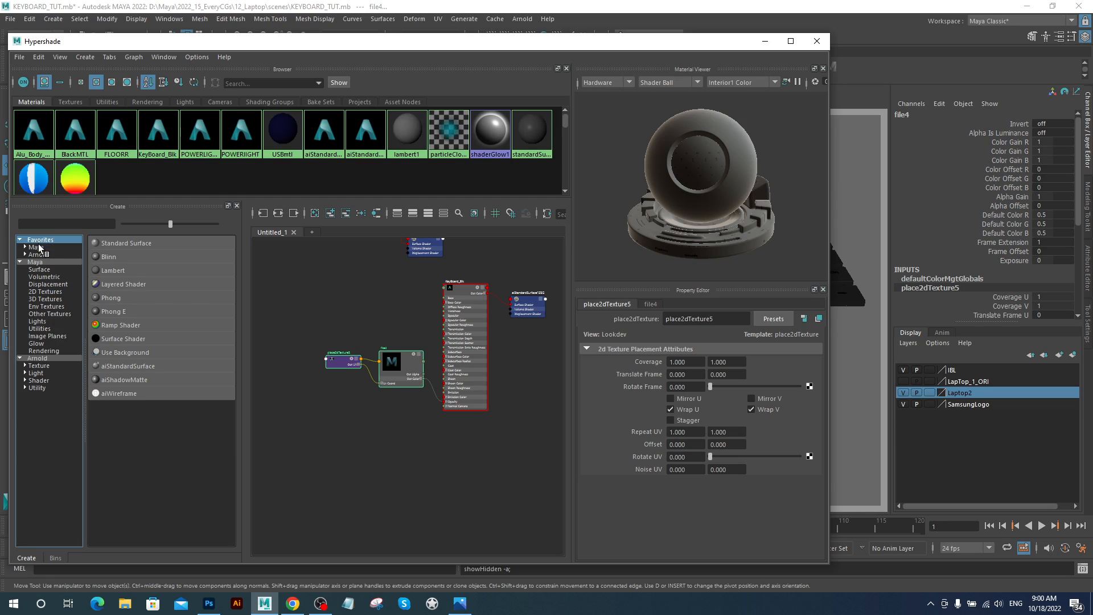
{"action": "left_click", "coordinate": [138, 368]}
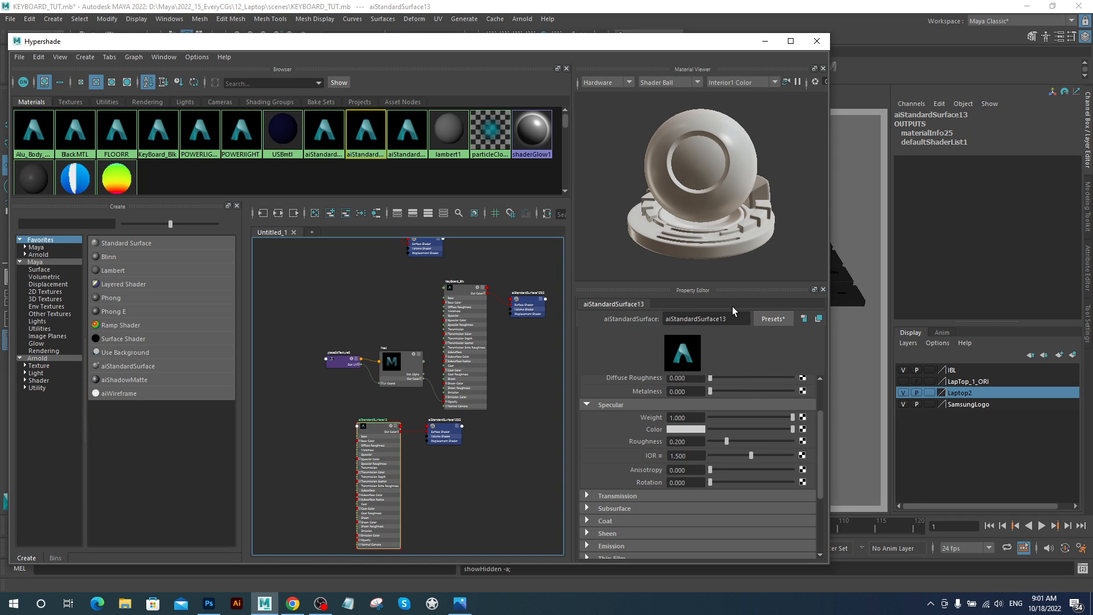
{"action": "left_click_drag", "start_coordinate": [733, 319], "coordinate": [638, 321]}
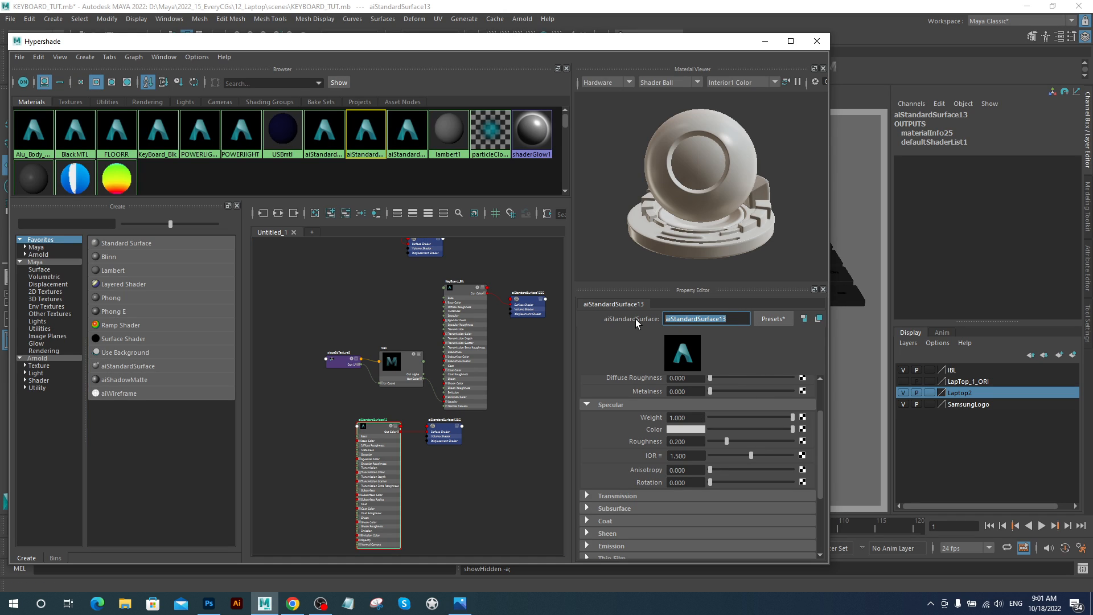
{"action": "type", "text": "Keyboard_Glow"}
{"action": "key", "text": "Return"}
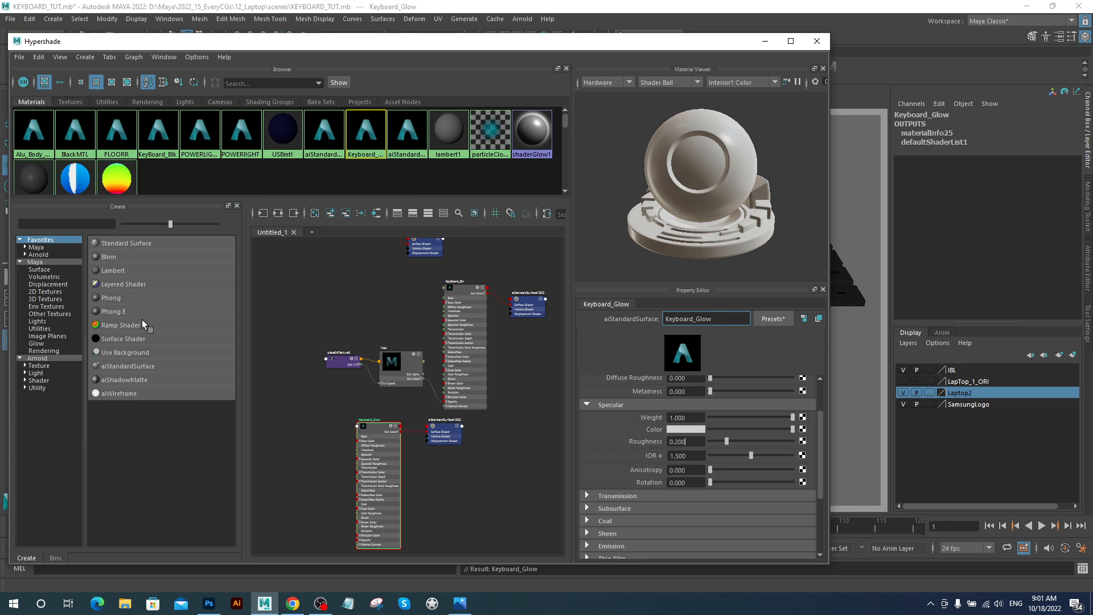
Add a 2D File texture node beside Keyboard_Glow and load keyboardKeysWHITE.jpg as its image
{"action": "left_click", "coordinate": [43, 292]}
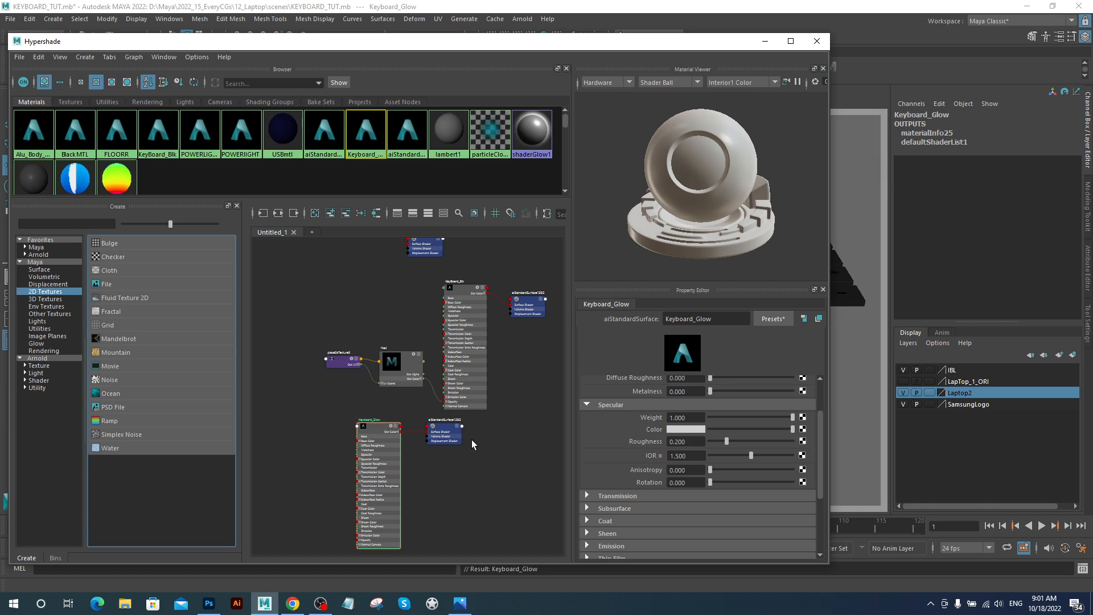
{"action": "scroll", "coordinate": [485, 424], "scroll_direction": "down", "scroll_amount": 3}
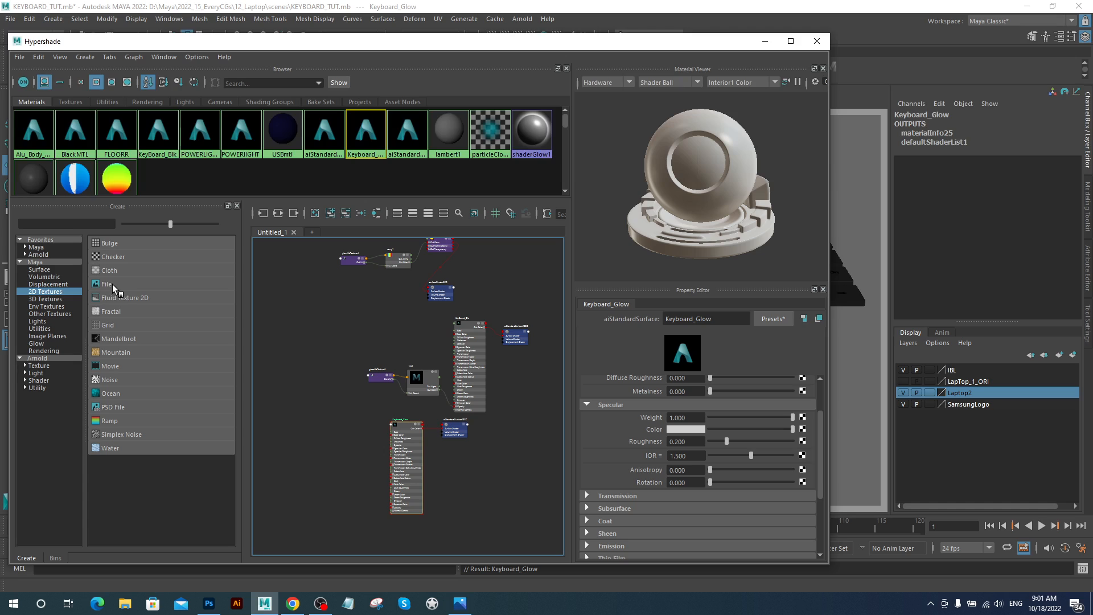
{"action": "left_click_drag", "start_coordinate": [118, 282], "coordinate": [302, 470]}
{"action": "middle_click_drag", "start_coordinate": [384, 479], "coordinate": [382, 431], "text": "alt"}
{"action": "scroll", "coordinate": [380, 434], "scroll_direction": "up", "scroll_amount": 1}
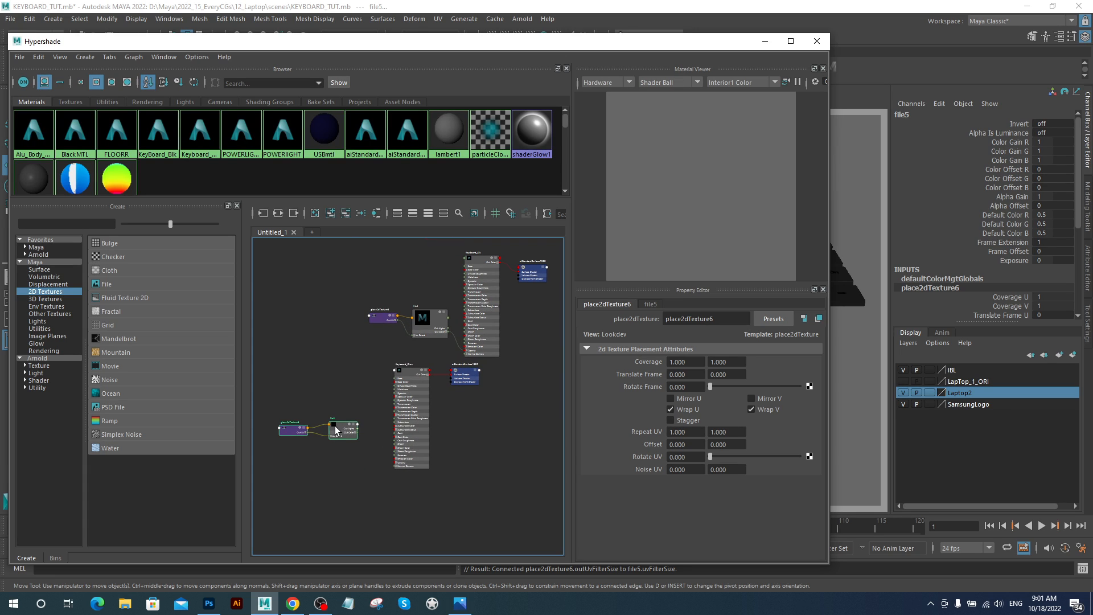
{"action": "left_click", "coordinate": [336, 427]}
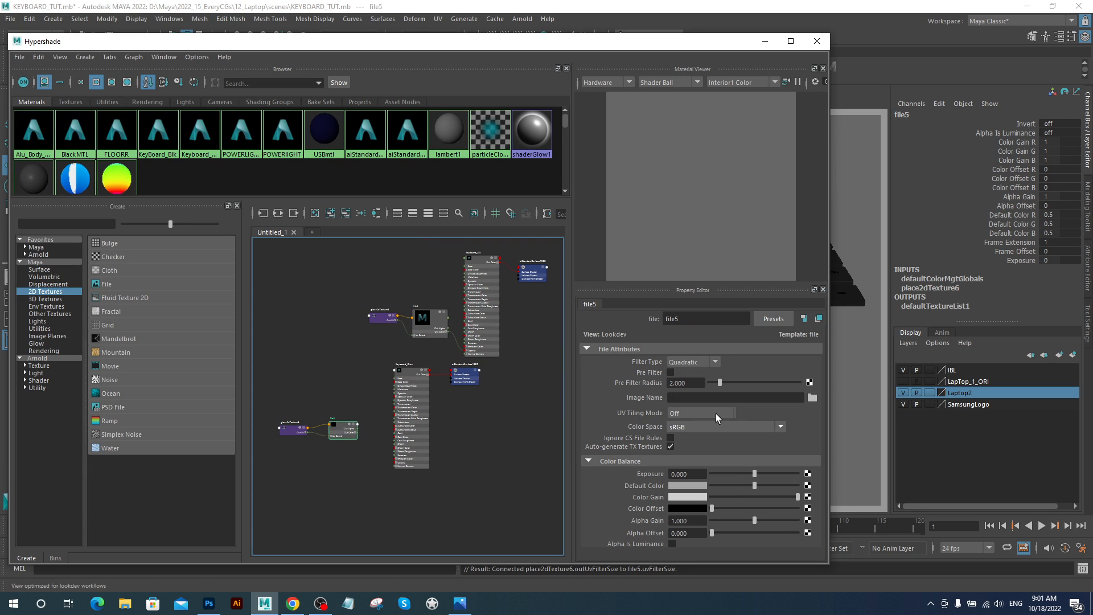
{"action": "left_click", "coordinate": [812, 398]}
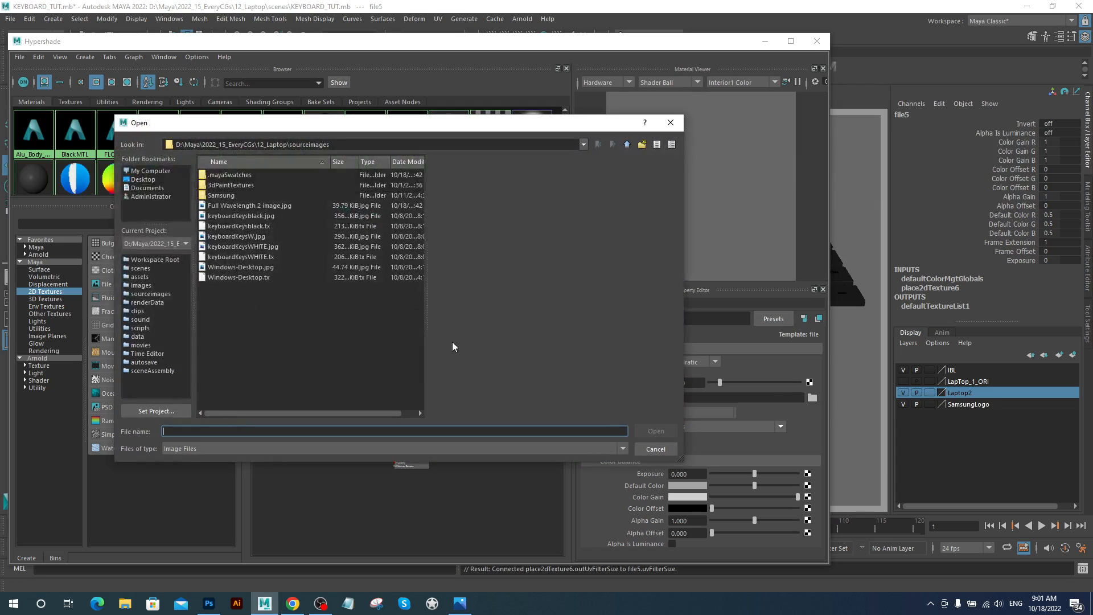
{"action": "left_click", "coordinate": [245, 217]}
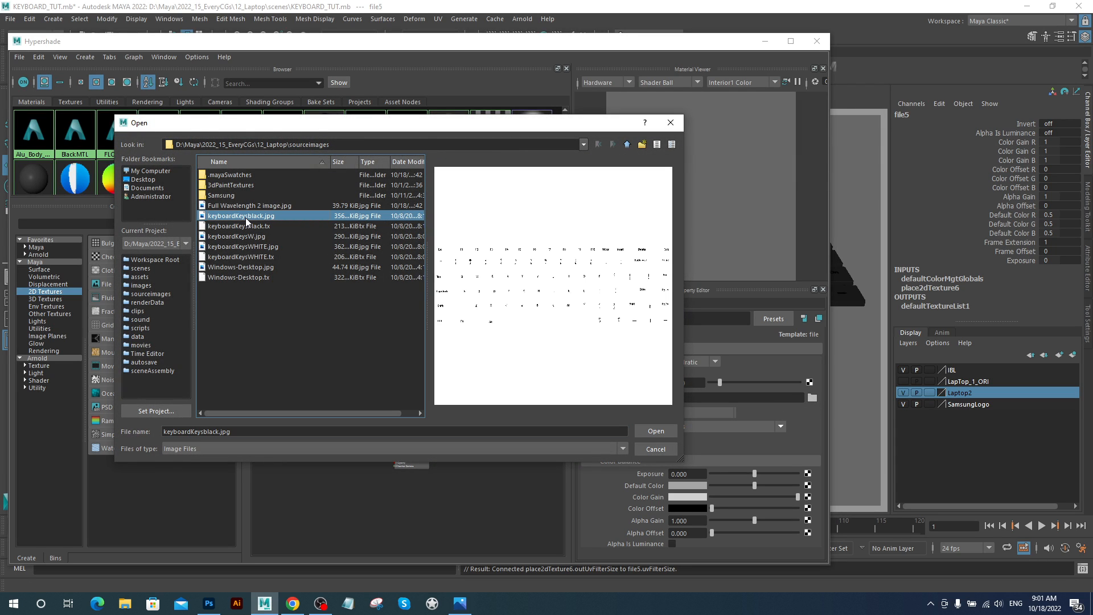
{"action": "left_click", "coordinate": [258, 256]}
{"action": "left_click", "coordinate": [258, 244]}
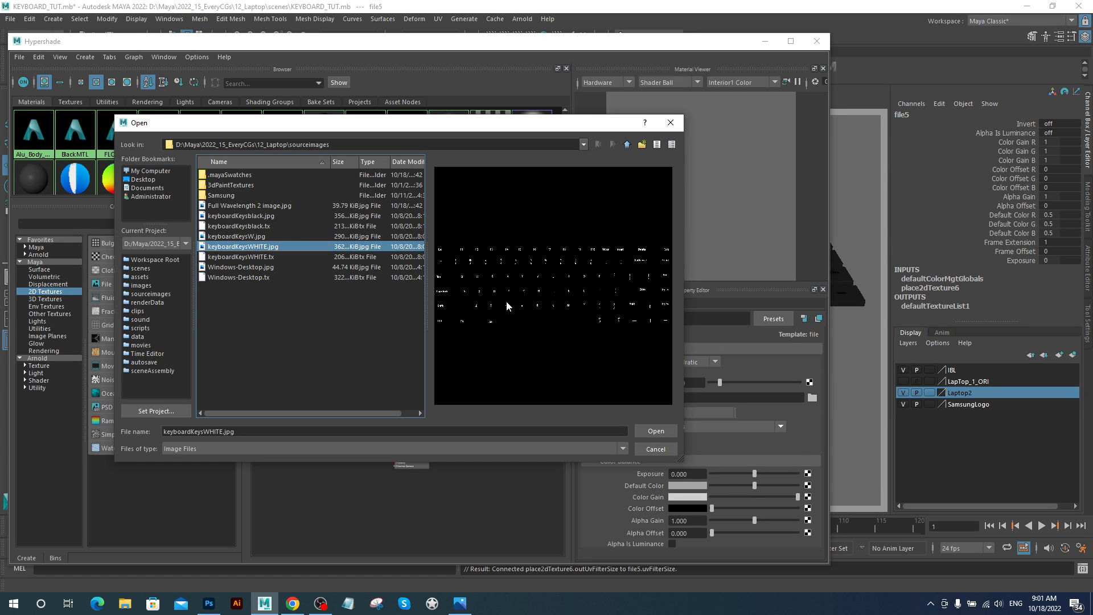
{"action": "left_click", "coordinate": [652, 431]}
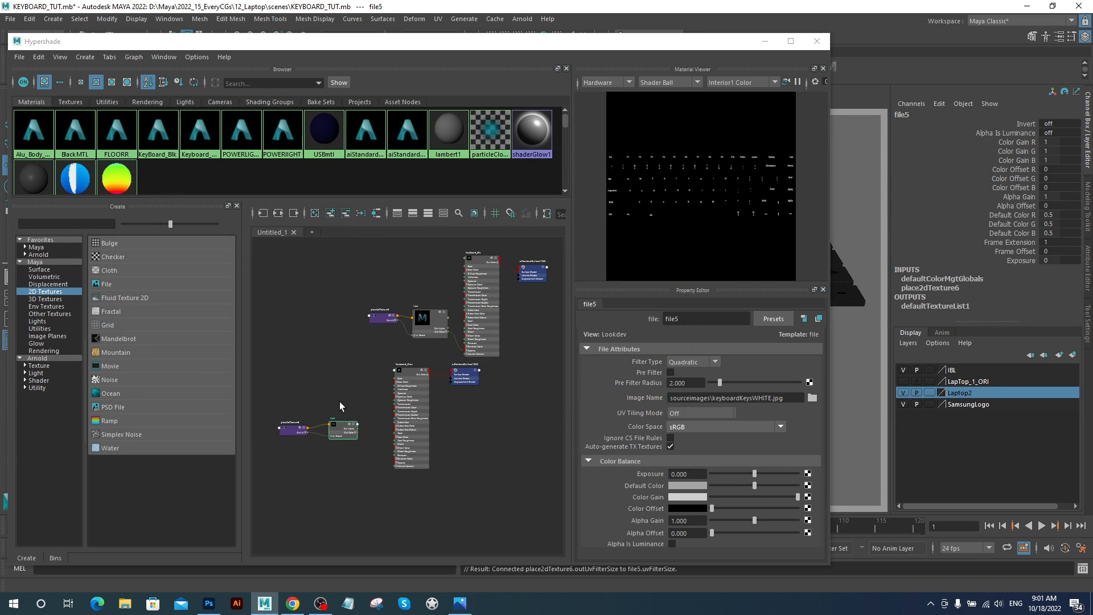
Connect the new file texture's Out Color to the Opacity of Keyboard_Glow, and move the material node slightly down in the graph
{"action": "scroll", "coordinate": [351, 438], "scroll_direction": "up", "scroll_amount": 6}
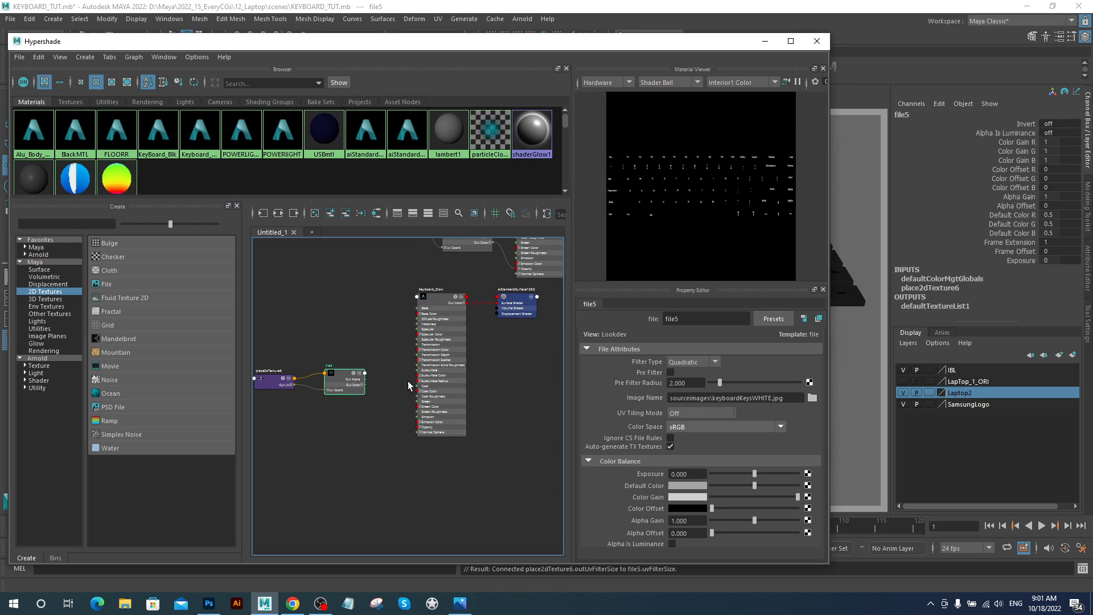
{"action": "scroll", "coordinate": [430, 373], "scroll_direction": "up", "scroll_amount": 3}
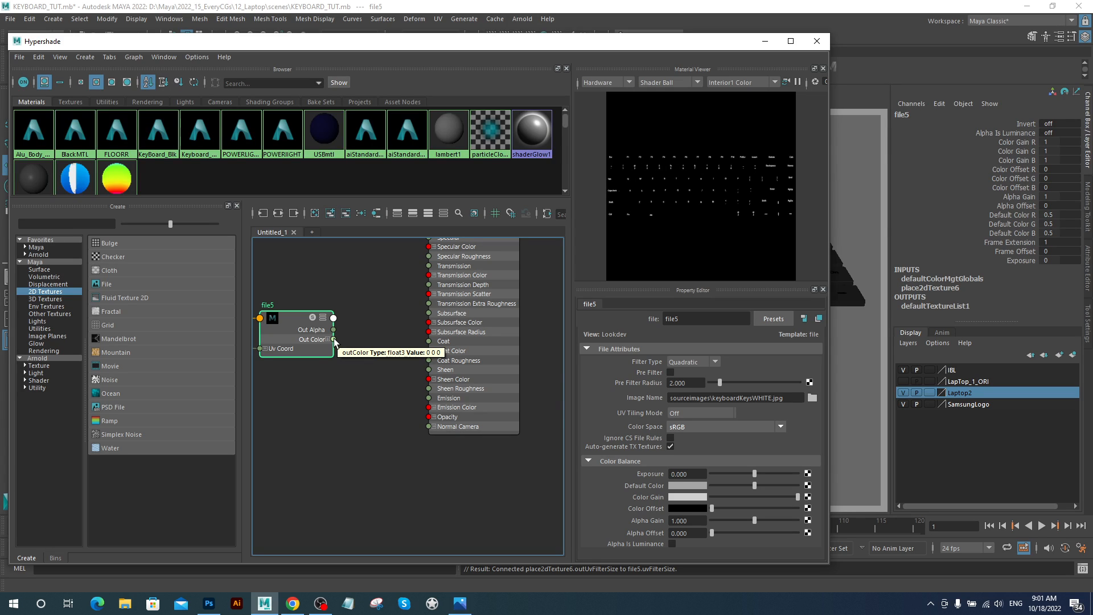
{"action": "left_click_drag", "start_coordinate": [335, 341], "coordinate": [430, 418]}
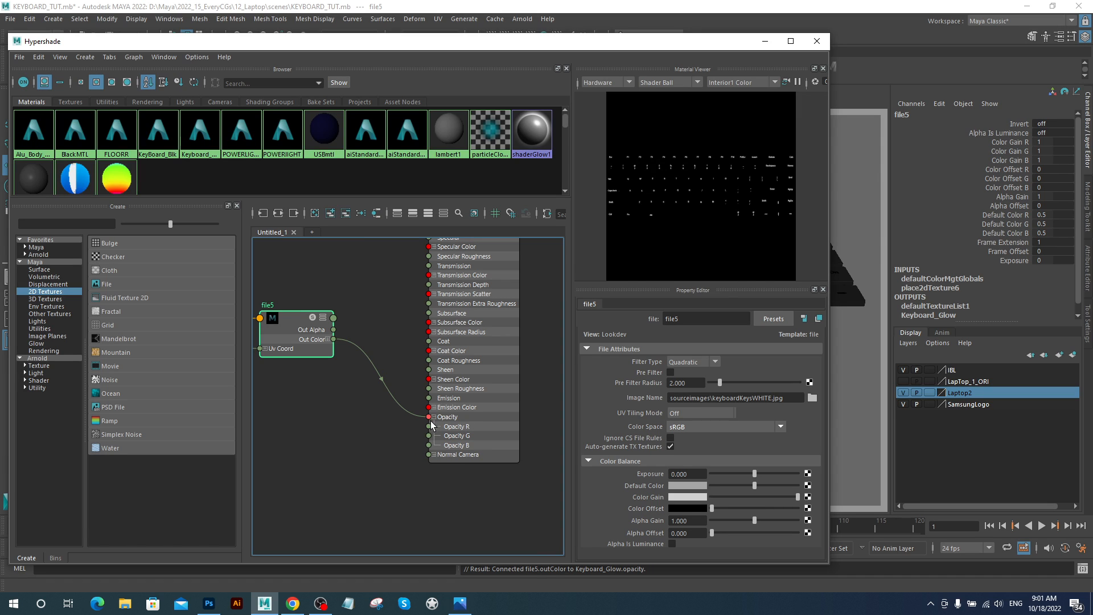
{"action": "scroll", "coordinate": [477, 431], "scroll_direction": "down", "scroll_amount": 6}
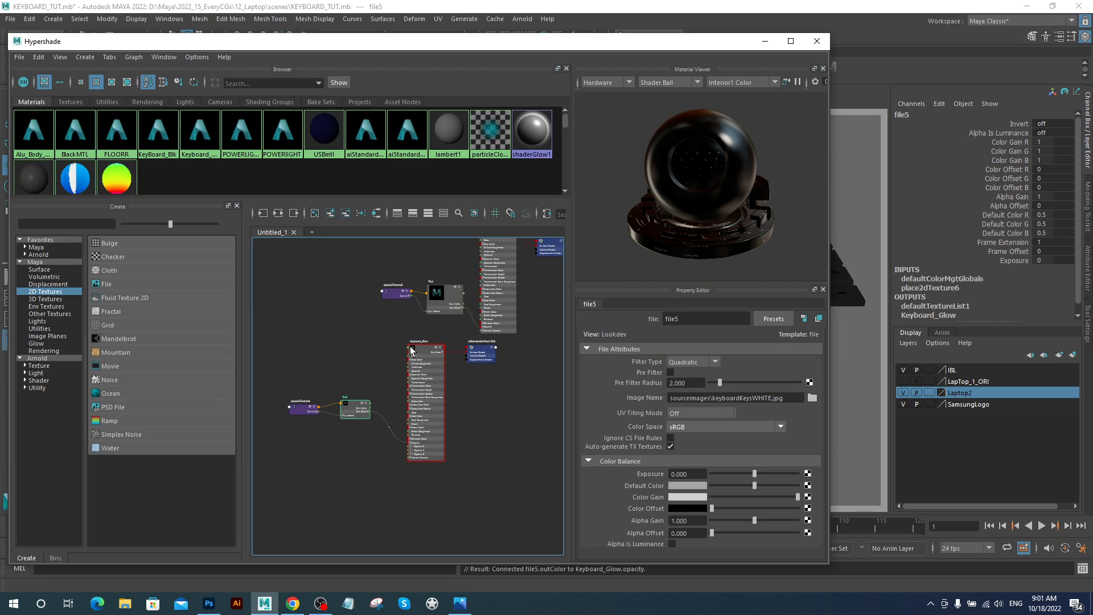
{"action": "left_click_drag", "start_coordinate": [415, 348], "coordinate": [421, 372]}
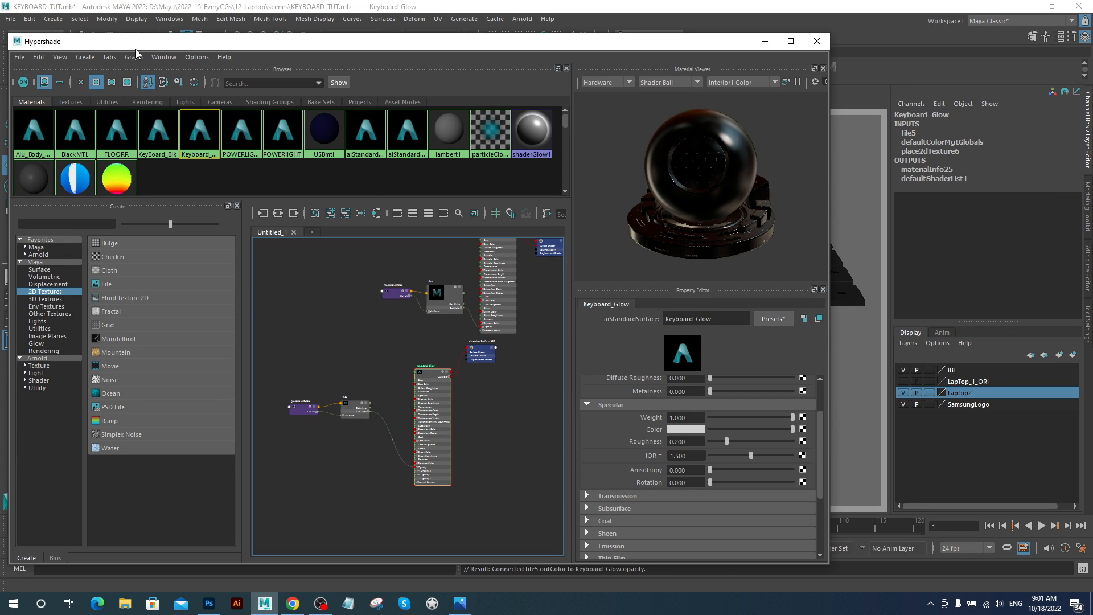
Move the Hypershade clear of the Outliner and assign the Keyboard_Glow material to the KEYBOARD_LETTER_gLOW mesh
{"action": "left_click_drag", "start_coordinate": [171, 41], "coordinate": [396, 83]}
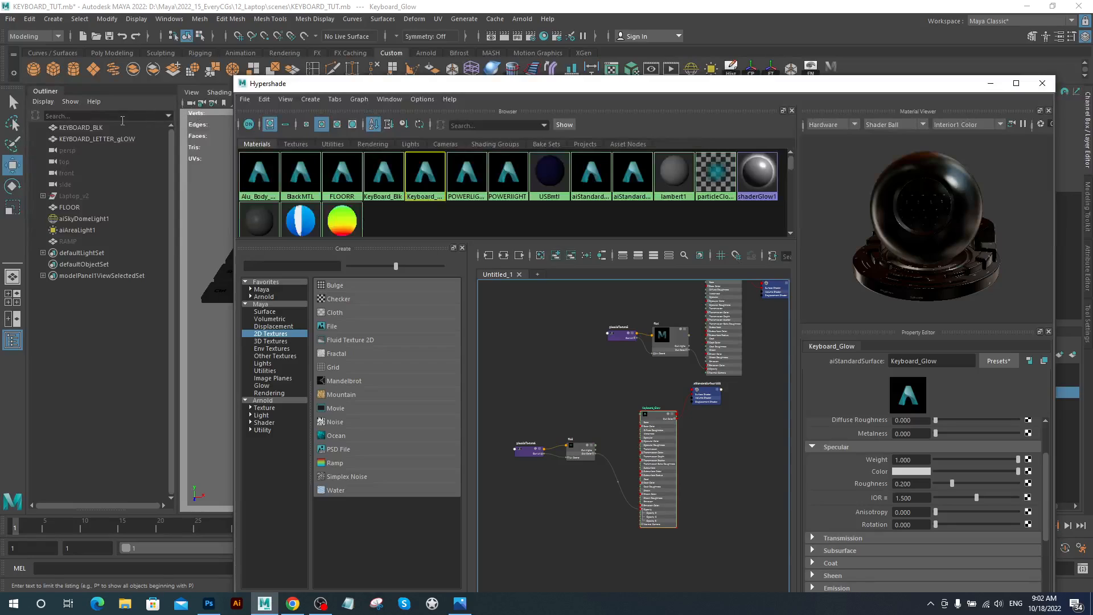
{"action": "left_click", "coordinate": [98, 138]}
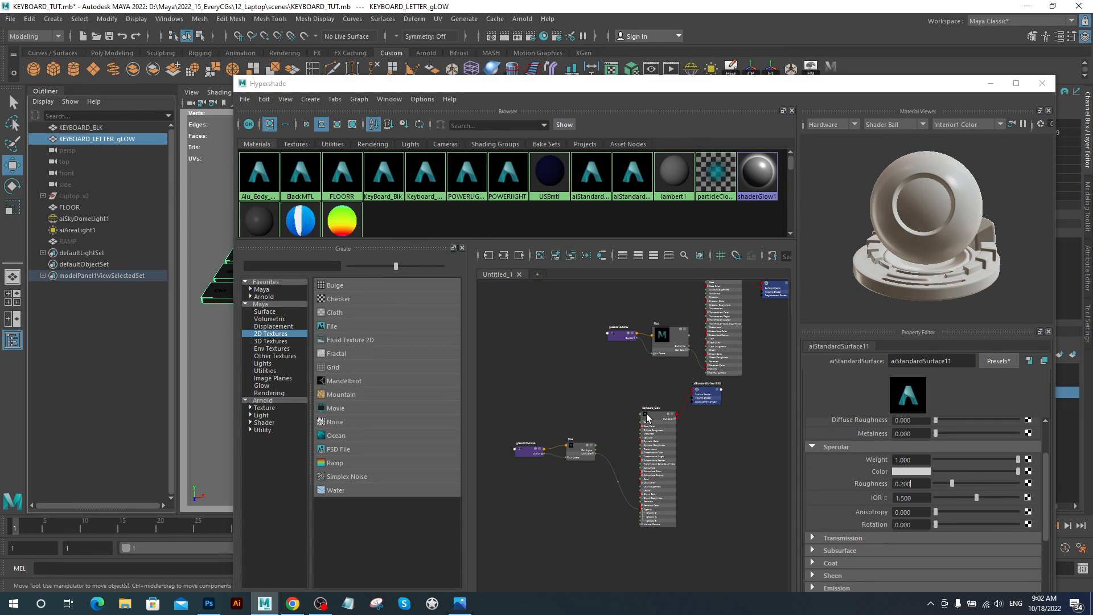
{"action": "right_click_drag", "start_coordinate": [646, 409], "coordinate": [631, 378]}
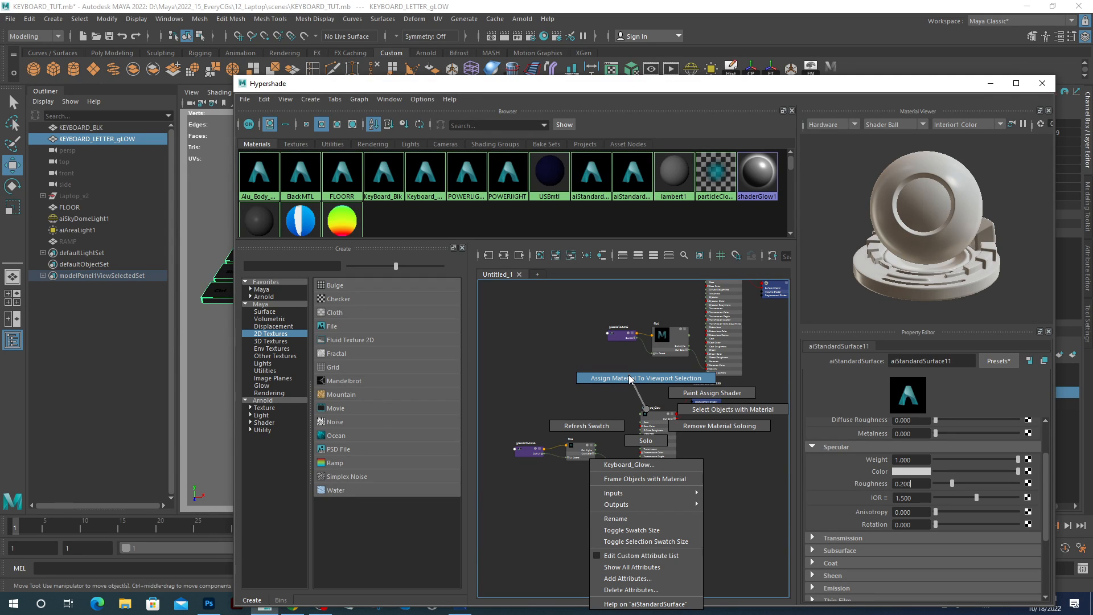
{"action": "right_click_drag", "start_coordinate": [631, 379], "coordinate": [629, 379]}
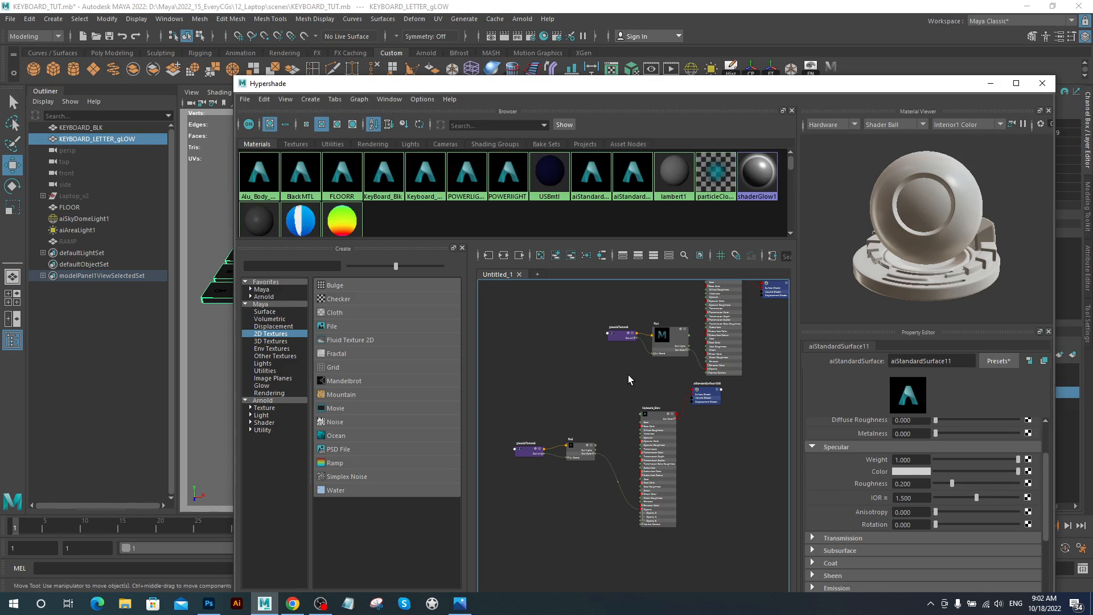
Minimize the Hypershade and hide the KEYBOARD_BLK mesh so only KEYBOARD_LETTER_gLOW is displayed
{"action": "left_click_drag", "start_coordinate": [962, 90], "coordinate": [726, 104]}
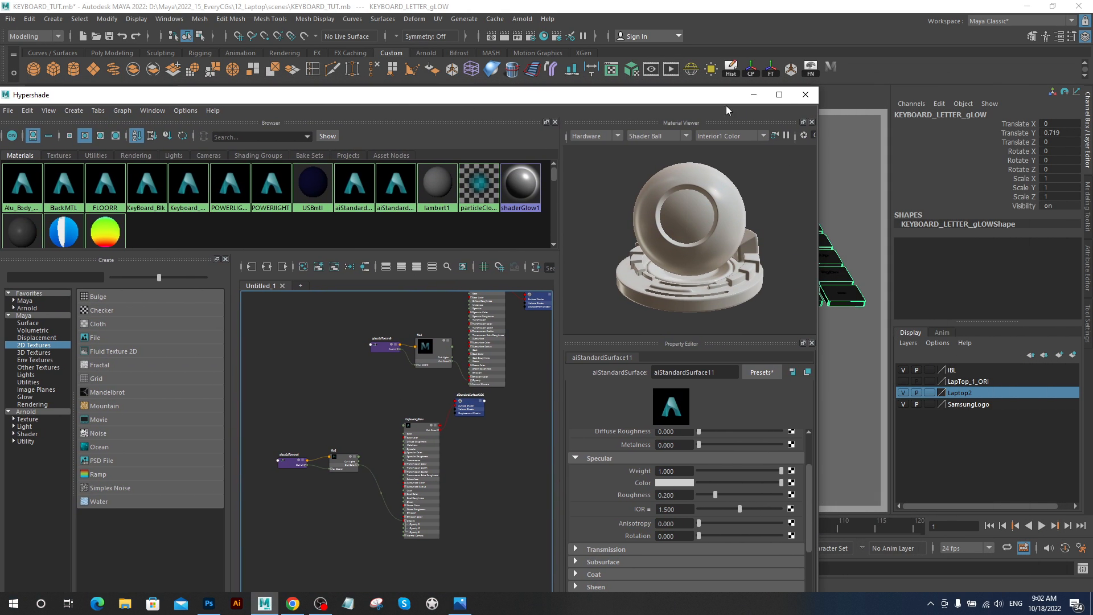
{"action": "left_click", "coordinate": [753, 98]}
{"action": "left_click_drag", "start_coordinate": [572, 274], "coordinate": [577, 326], "text": "alt"}
{"action": "scroll", "coordinate": [574, 327], "scroll_direction": "up", "scroll_amount": 1}
{"action": "scroll", "coordinate": [574, 329], "scroll_direction": "down", "scroll_amount": 3}
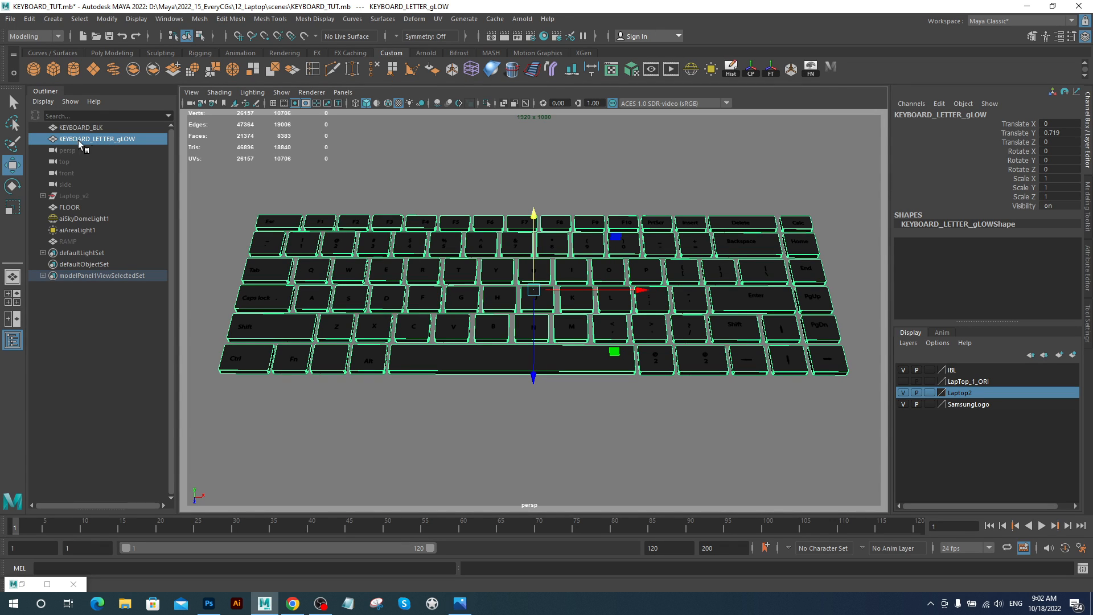
{"action": "scroll", "coordinate": [485, 336], "scroll_direction": "down", "scroll_amount": 3}
{"action": "left_click_drag", "start_coordinate": [483, 334], "coordinate": [466, 337], "text": "alt"}
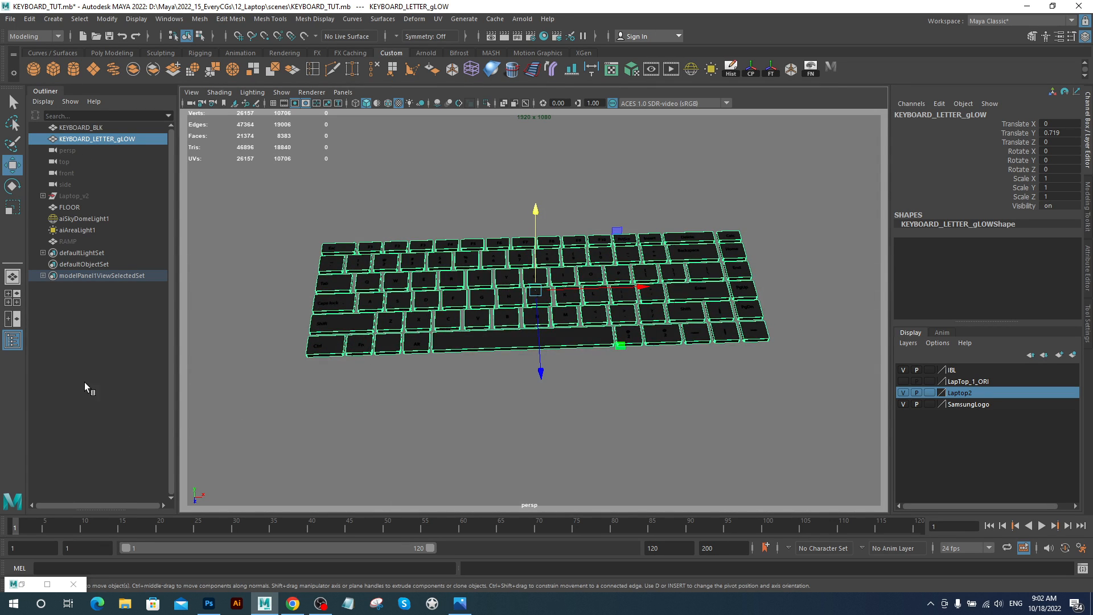
{"action": "left_click", "coordinate": [94, 128]}
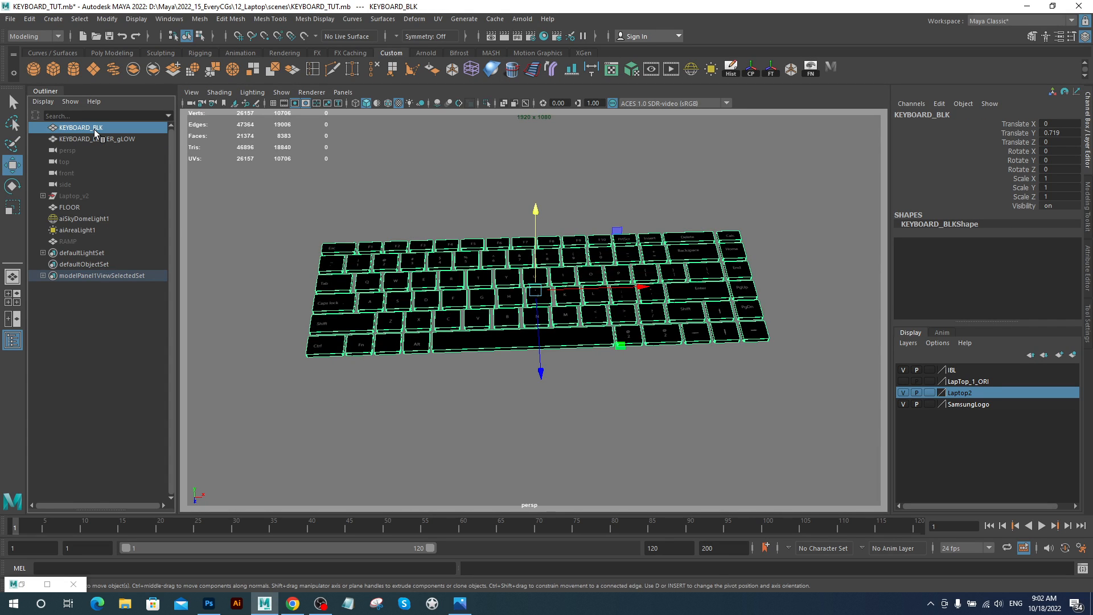
{"action": "key", "text": "ctrl+h"}
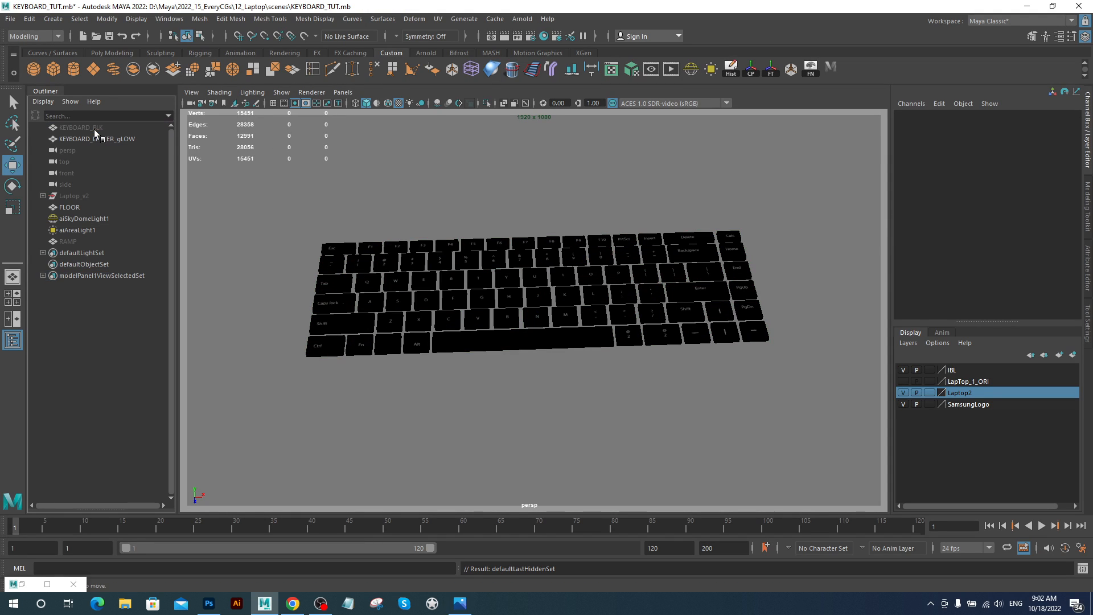
Frame the KEYBOARD_LETTER_gLOW mesh inside the resolution gate and render it in the Arnold RenderView
{"action": "left_click", "coordinate": [532, 321]}
{"action": "mouse_move", "coordinate": [534, 320]}
{"action": "left_mouse_down", "text": "alt"}
{"action": "mouse_move", "coordinate": [577, 327]}
{"action": "mouse_move", "coordinate": [538, 333]}
{"action": "left_mouse_up", "text": "alt"}
{"action": "right_click_drag", "start_coordinate": [524, 341], "coordinate": [537, 320], "text": "alt"}
{"action": "left_click_drag", "start_coordinate": [538, 321], "coordinate": [560, 332], "text": "alt"}
{"action": "right_click_drag", "start_coordinate": [561, 332], "coordinate": [573, 326], "text": "alt"}
{"action": "left_click", "coordinate": [296, 105]}
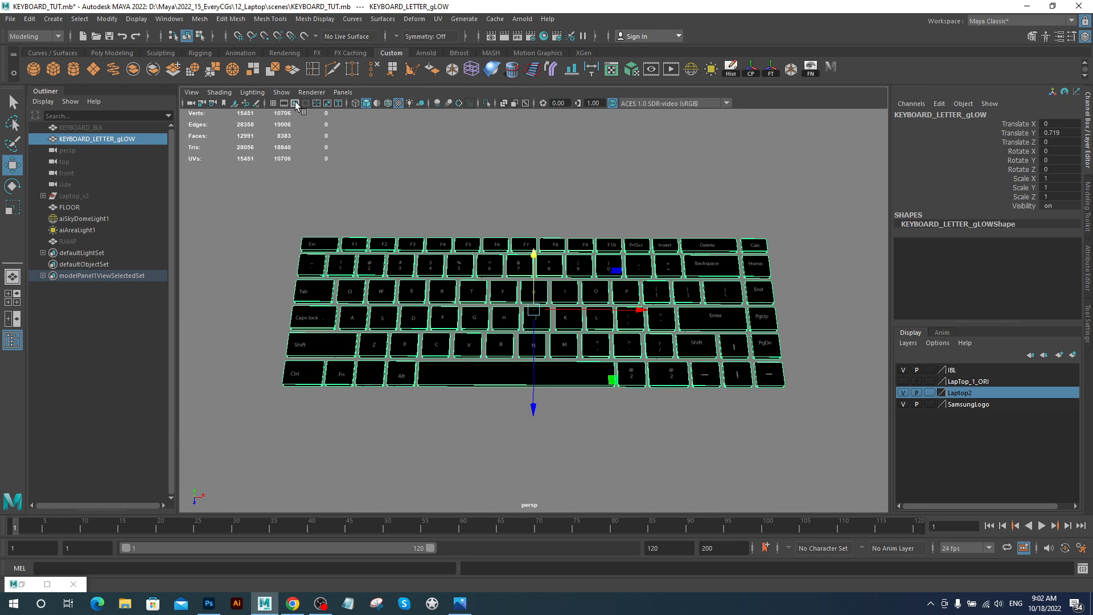
{"action": "left_click", "coordinate": [296, 104]}
{"action": "right_click_drag", "start_coordinate": [427, 288], "coordinate": [527, 301], "text": "alt"}
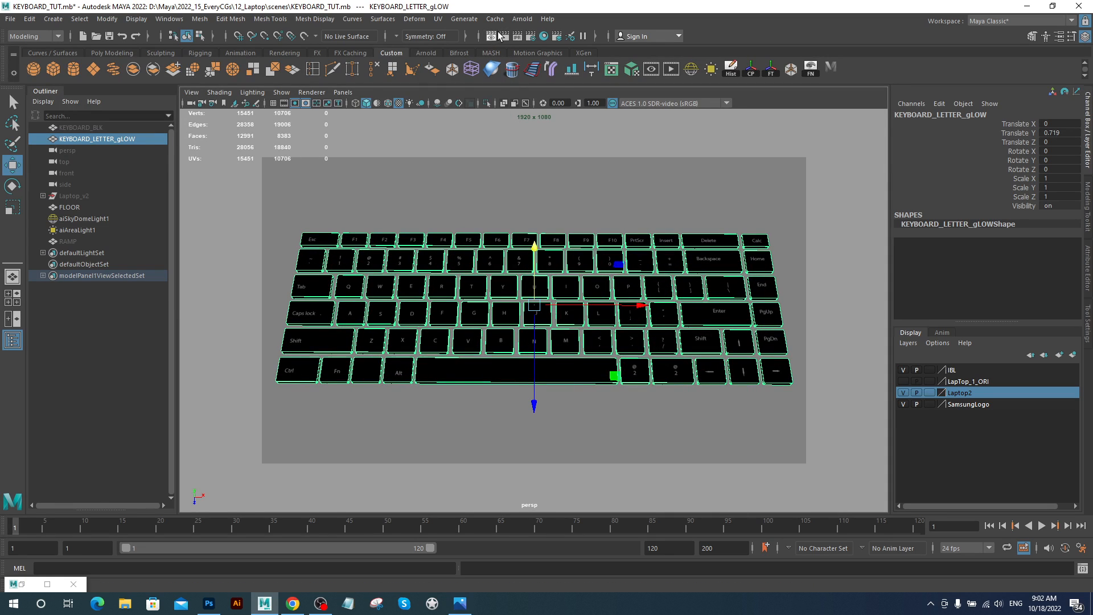
{"action": "left_click", "coordinate": [521, 19]}
{"action": "left_click", "coordinate": [529, 38]}
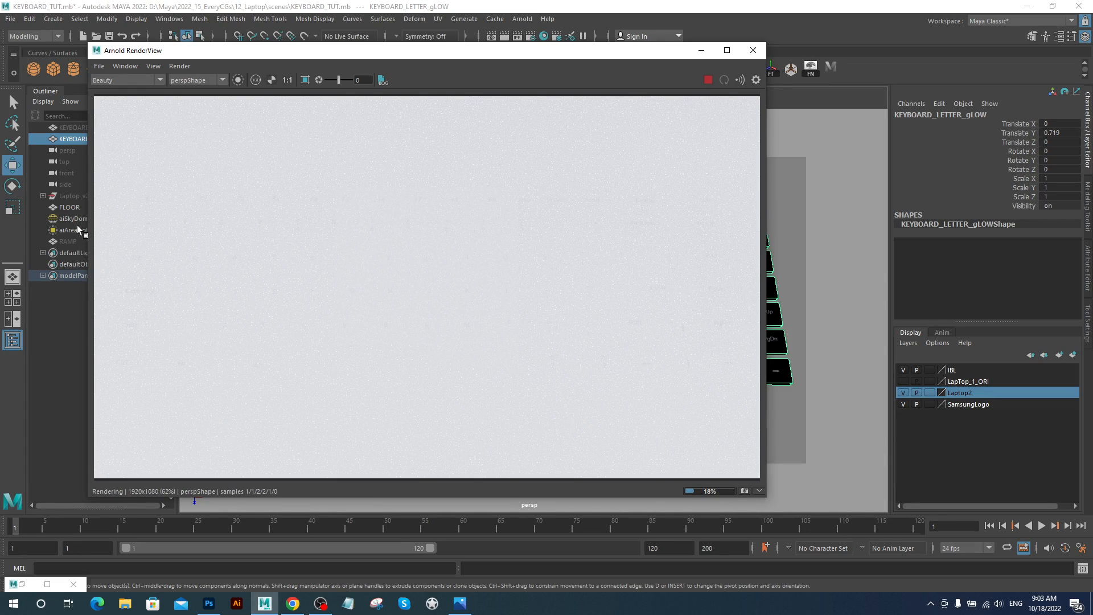
Temporarily hide the FLOOR to check the lettering in the render, unhide it, and close the Arnold RenderView
{"action": "left_click", "coordinate": [70, 207]}
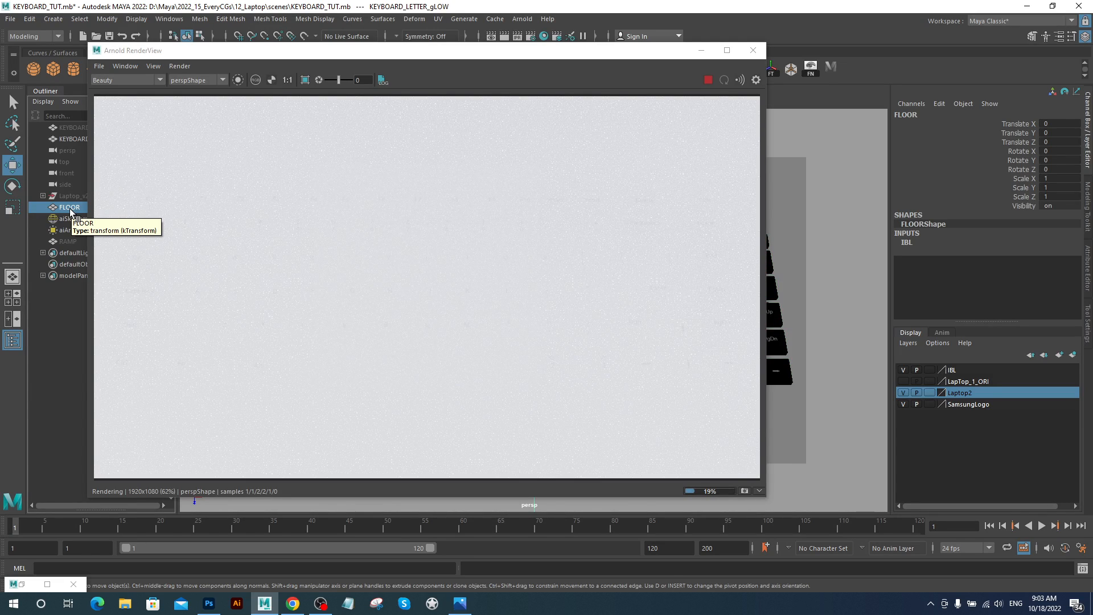
{"action": "key", "text": "ctrl+h"}
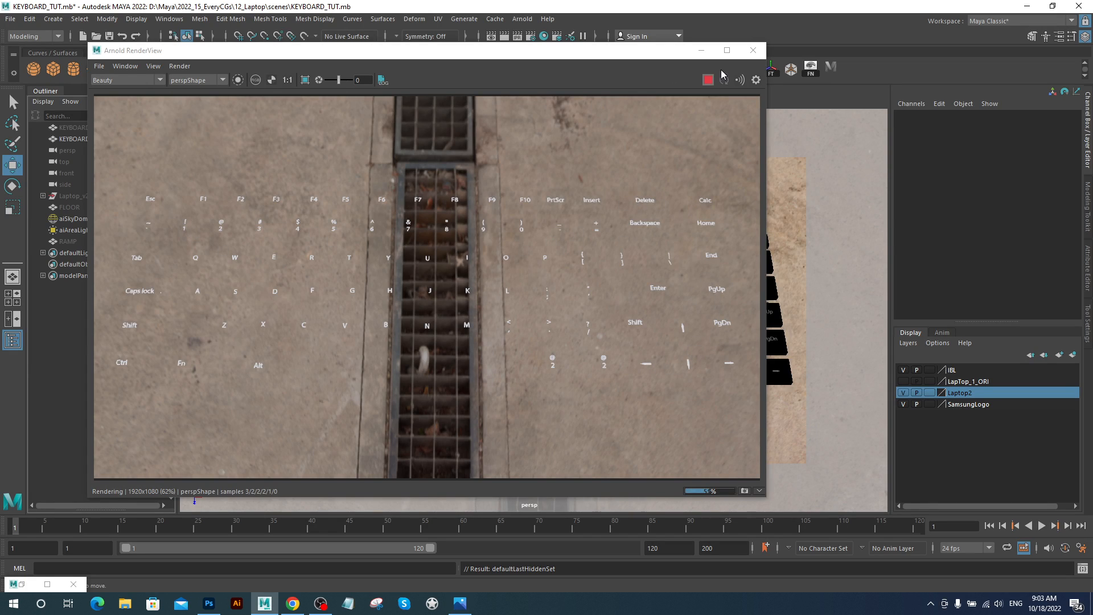
{"action": "left_click", "coordinate": [71, 208]}
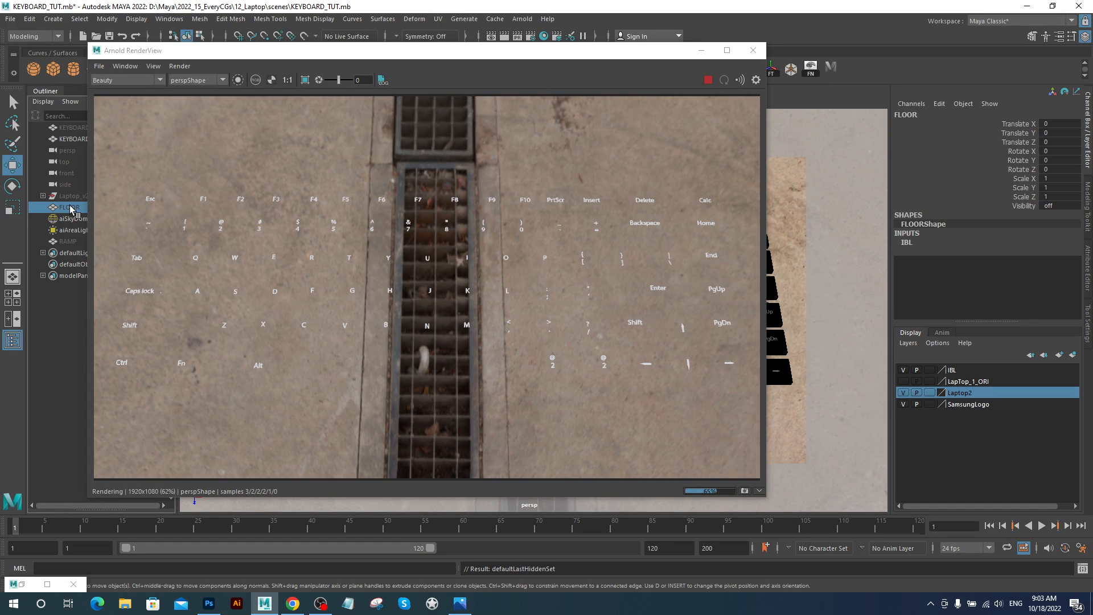
{"action": "key", "text": "shift+h"}
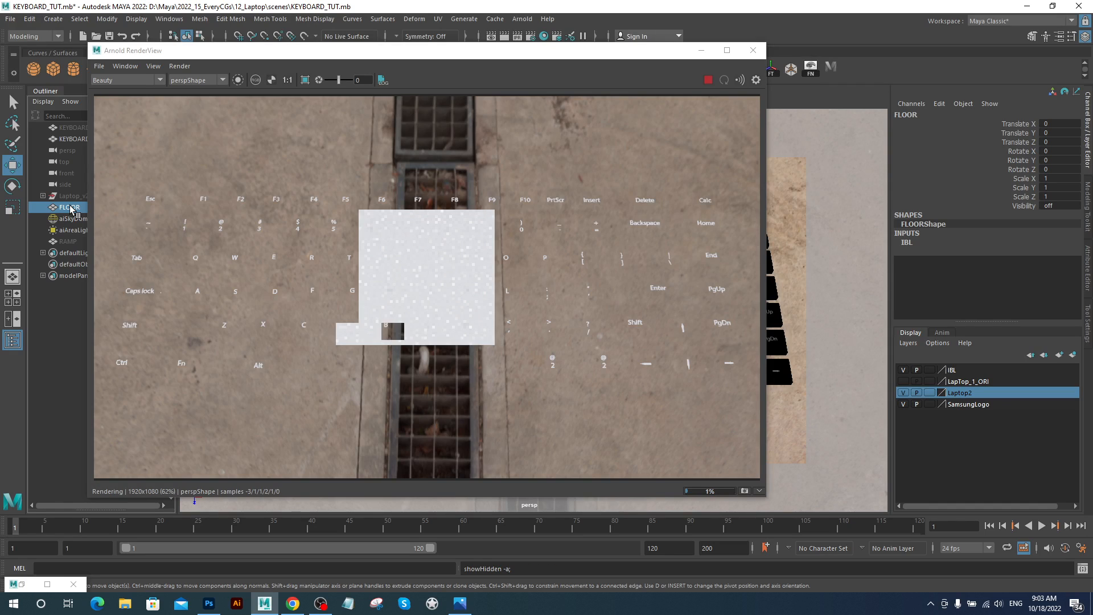
{"action": "left_click", "coordinate": [753, 50]}
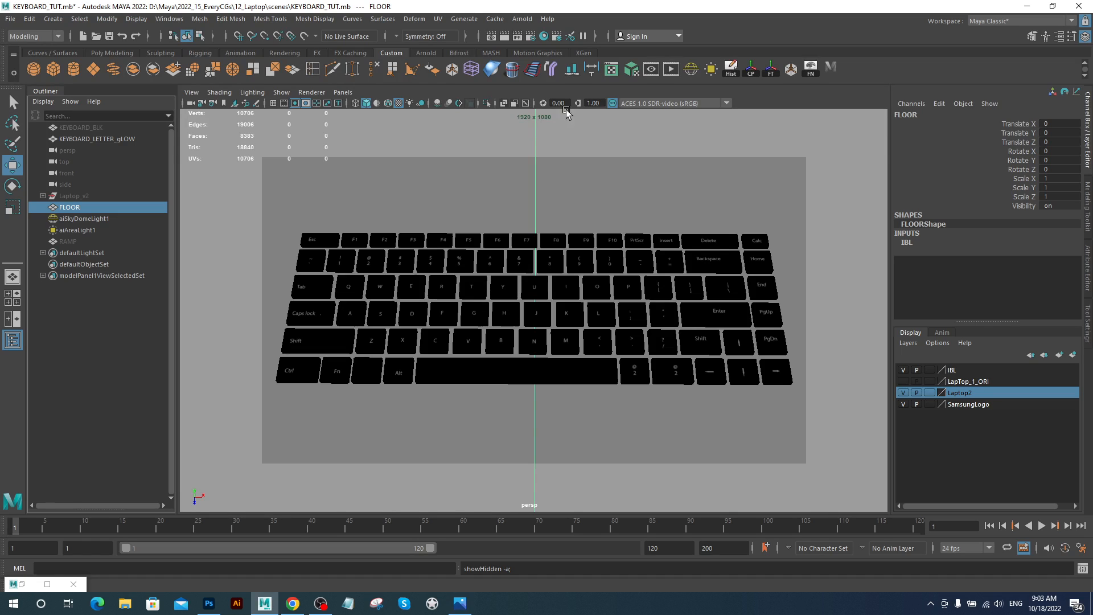
Reopen the Hypershade and move the Keyboard_Glow shading group node down beside its material node
{"action": "left_click", "coordinate": [522, 18]}
{"action": "left_click", "coordinate": [420, 215]}
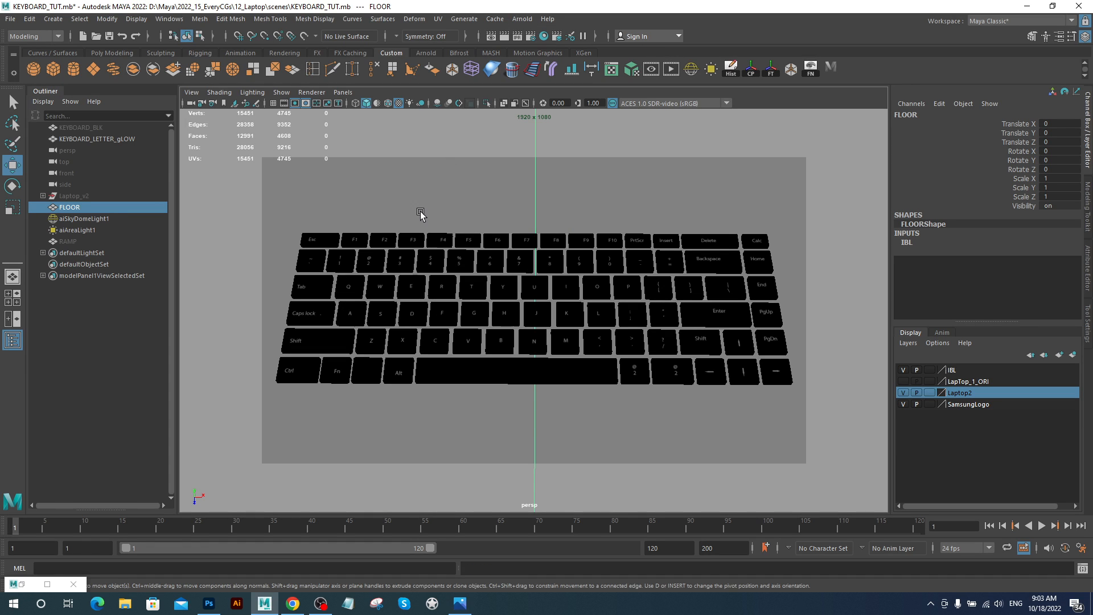
{"action": "left_click", "coordinate": [545, 37]}
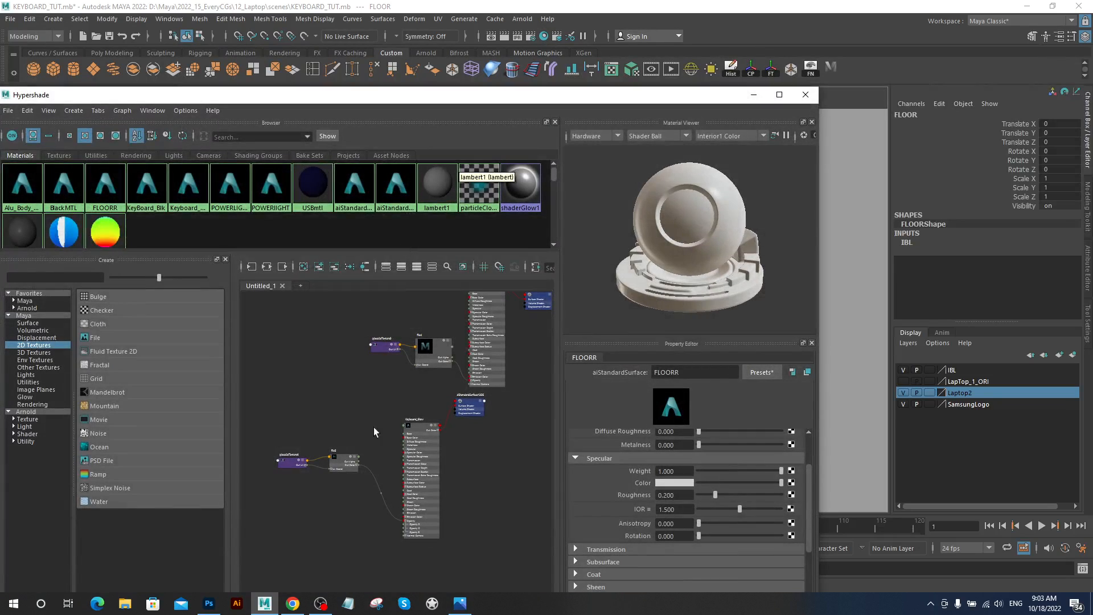
{"action": "left_click_drag", "start_coordinate": [470, 407], "coordinate": [473, 439]}
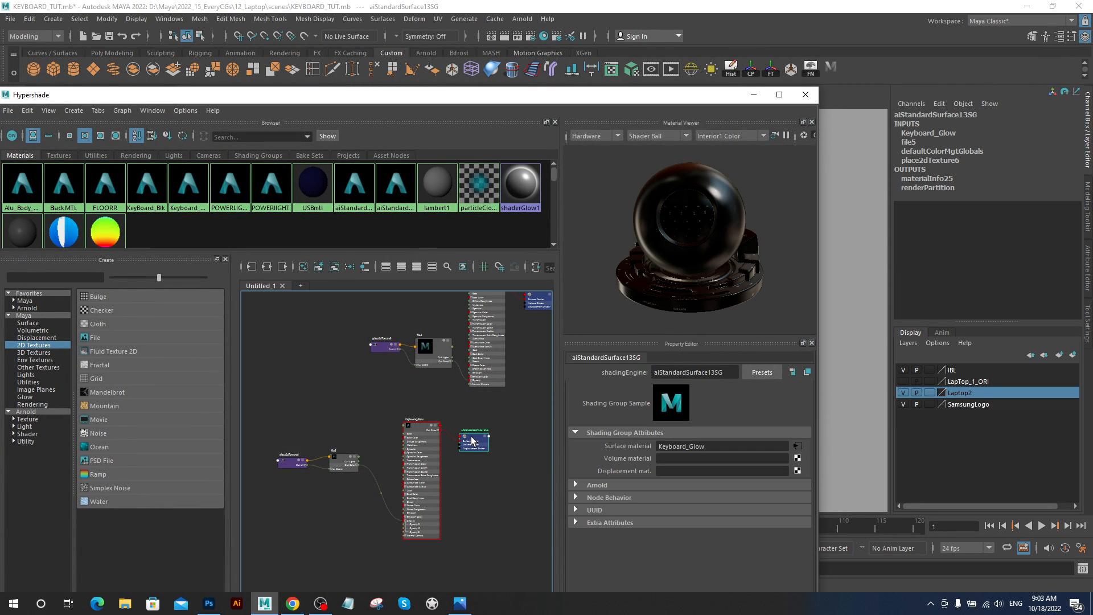
Set the Emission Weight of the Keyboard_Glow material to about 0.706
{"action": "left_click", "coordinate": [413, 427]}
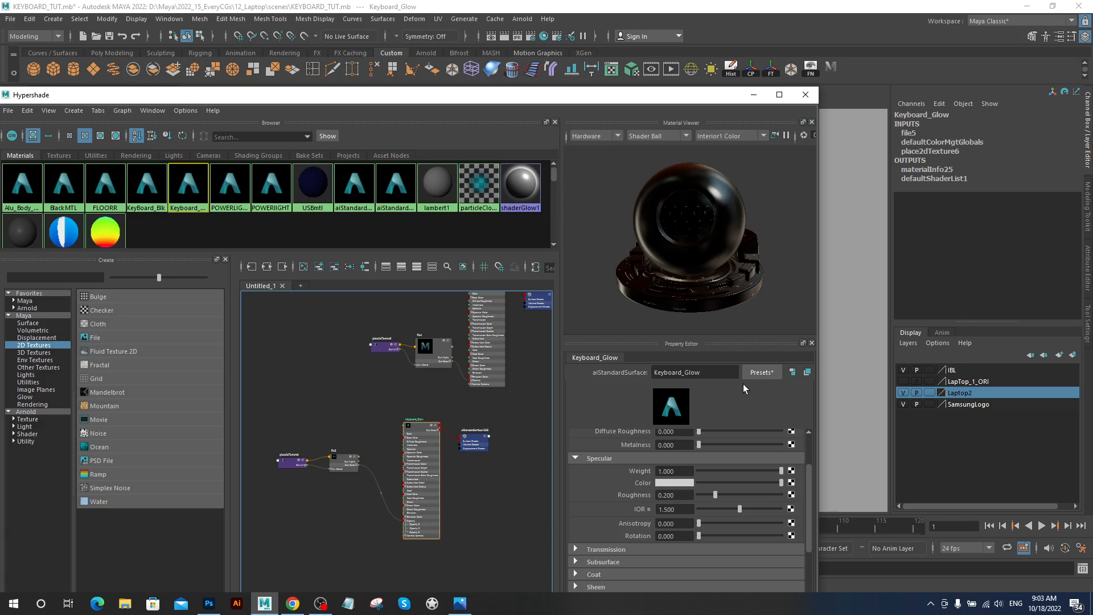
{"action": "left_click_drag", "start_coordinate": [657, 96], "coordinate": [715, 36]}
{"action": "left_click_drag", "start_coordinate": [870, 412], "coordinate": [865, 449]}
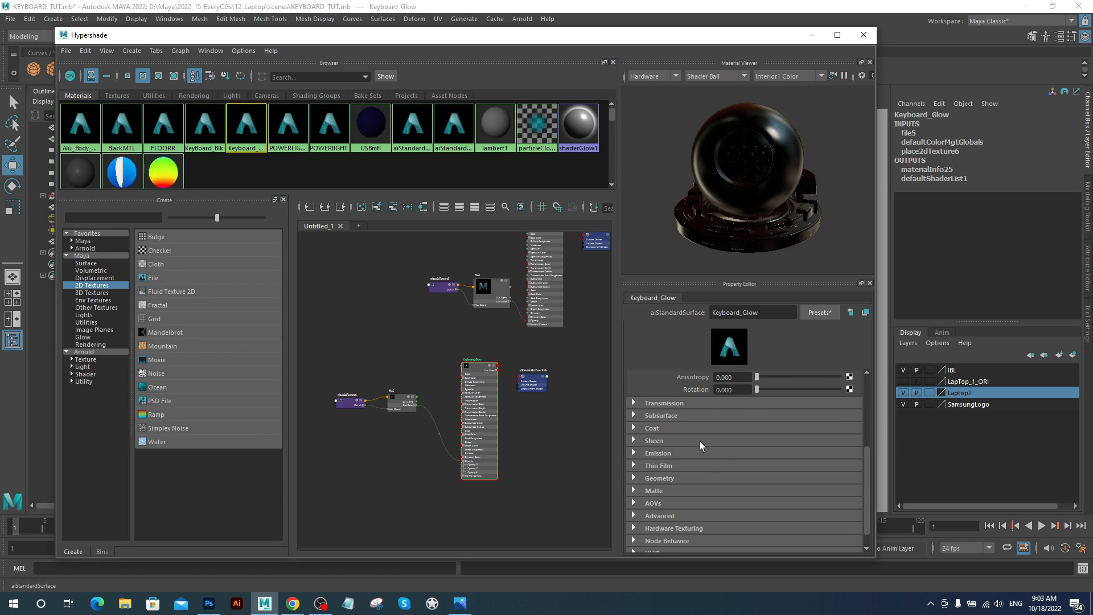
{"action": "left_click", "coordinate": [661, 454]}
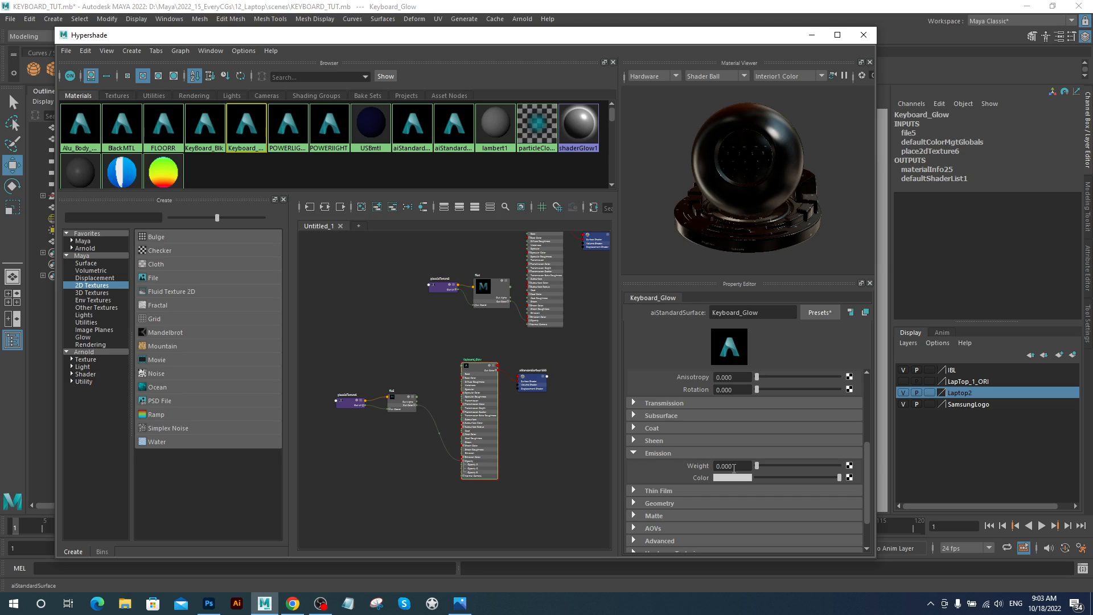
{"action": "left_click_drag", "start_coordinate": [756, 466], "coordinate": [815, 470]}
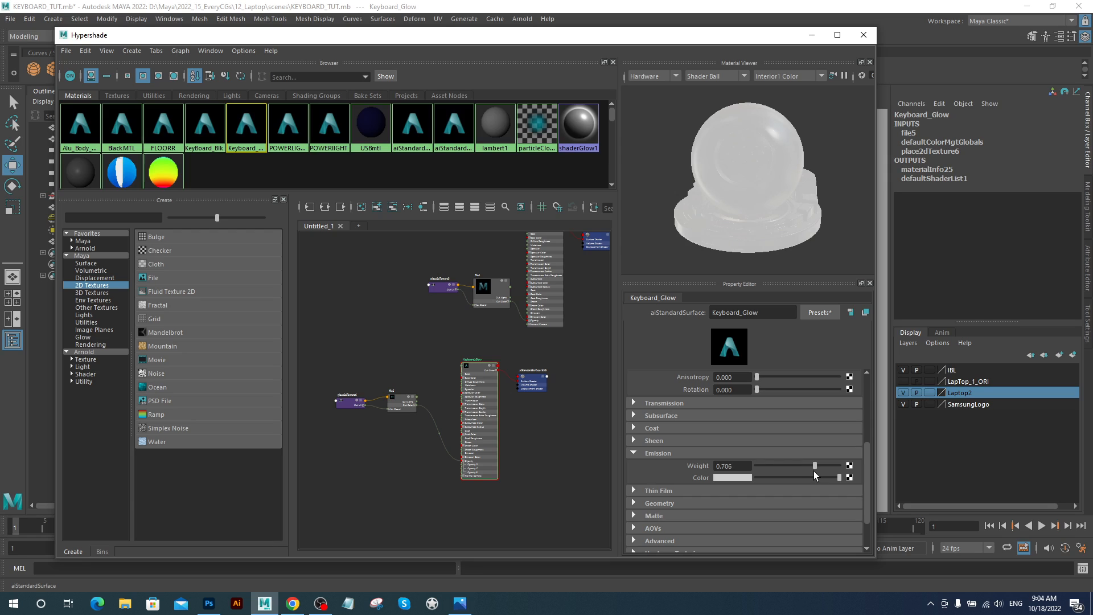
Minimize the Hypershade, render the emissive lettering in the Arnold RenderView, and close the render window
{"action": "left_click", "coordinate": [812, 35]}
{"action": "left_click_drag", "start_coordinate": [535, 317], "coordinate": [561, 312], "text": "alt"}
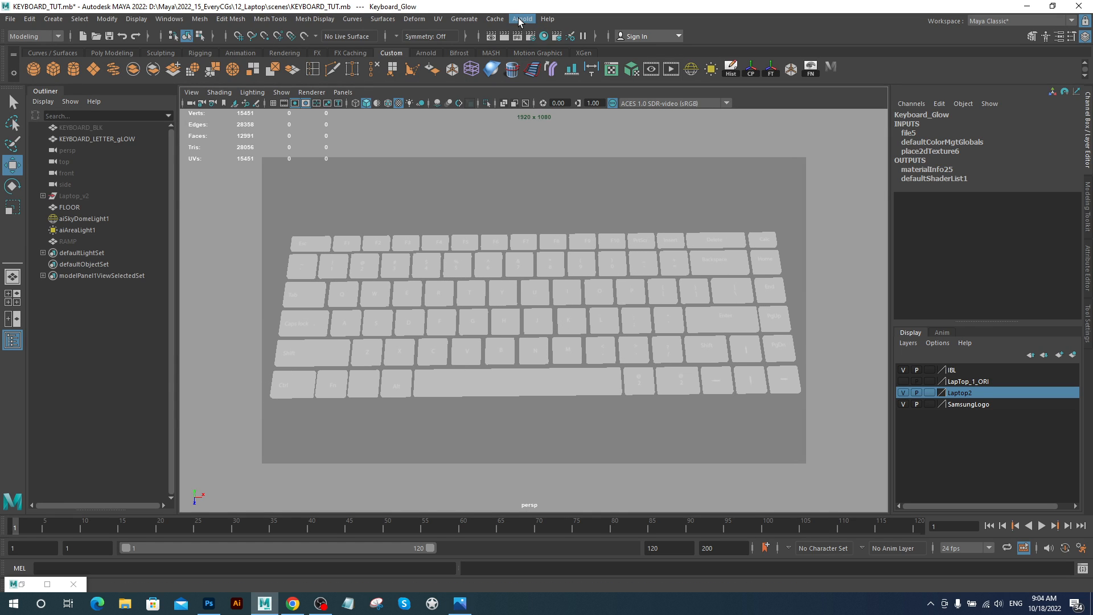
{"action": "left_click", "coordinate": [522, 19]}
{"action": "left_click", "coordinate": [531, 39]}
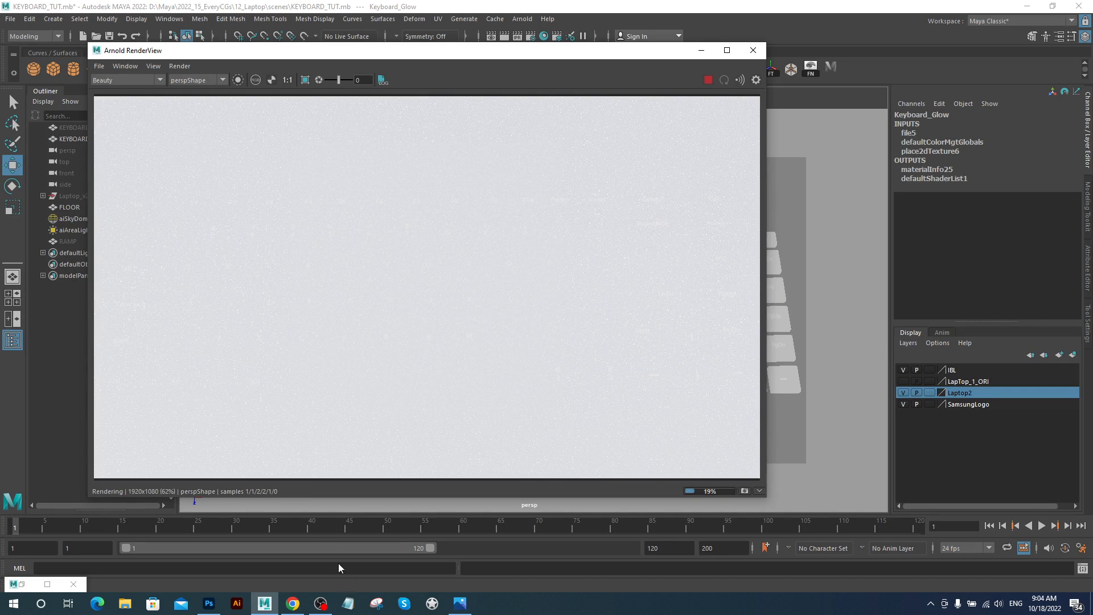
{"action": "left_click_drag", "start_coordinate": [407, 52], "coordinate": [507, 72]}
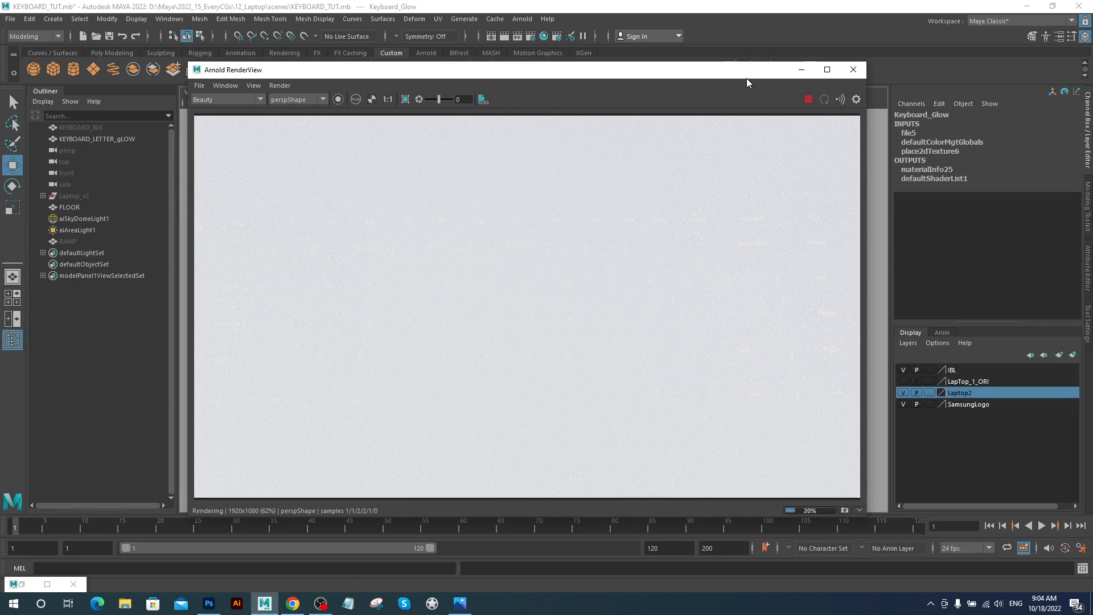
{"action": "left_click", "coordinate": [854, 69]}
Unhide the KEYBOARD_BLK mesh and render both keyboard meshes together in the Arnold RenderView
{"action": "left_click", "coordinate": [84, 127]}
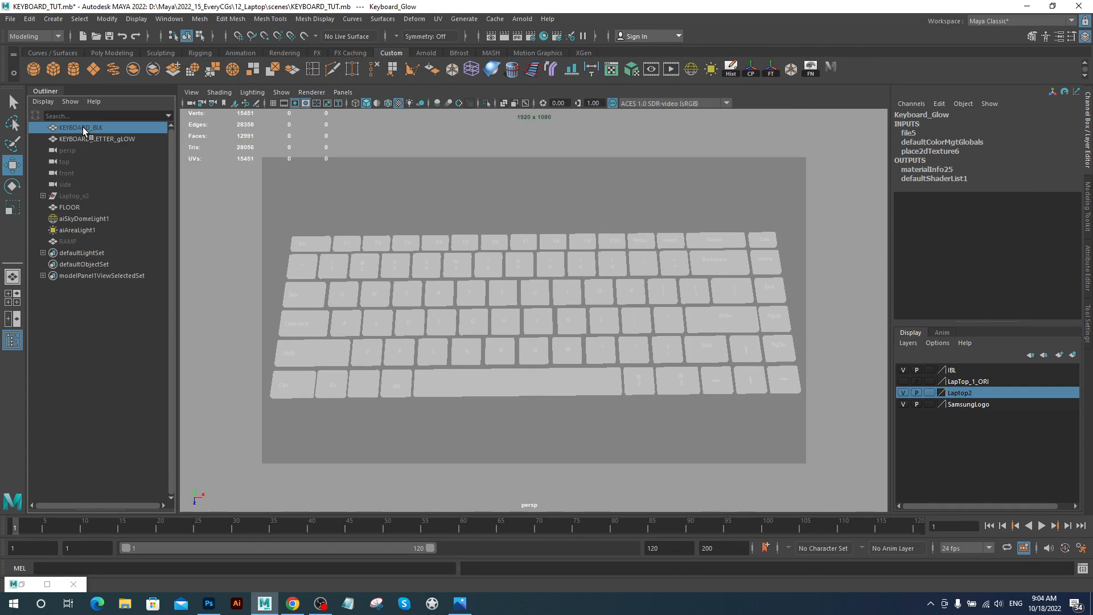
{"action": "key", "text": "shift+h"}
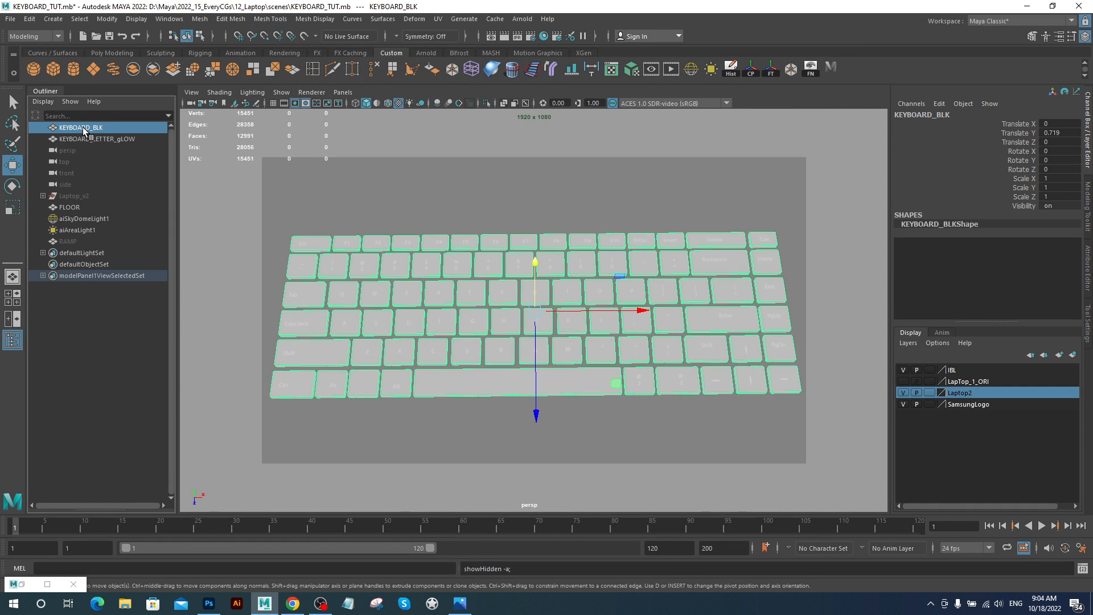
{"action": "left_click", "coordinate": [522, 19]}
{"action": "left_click", "coordinate": [534, 40]}
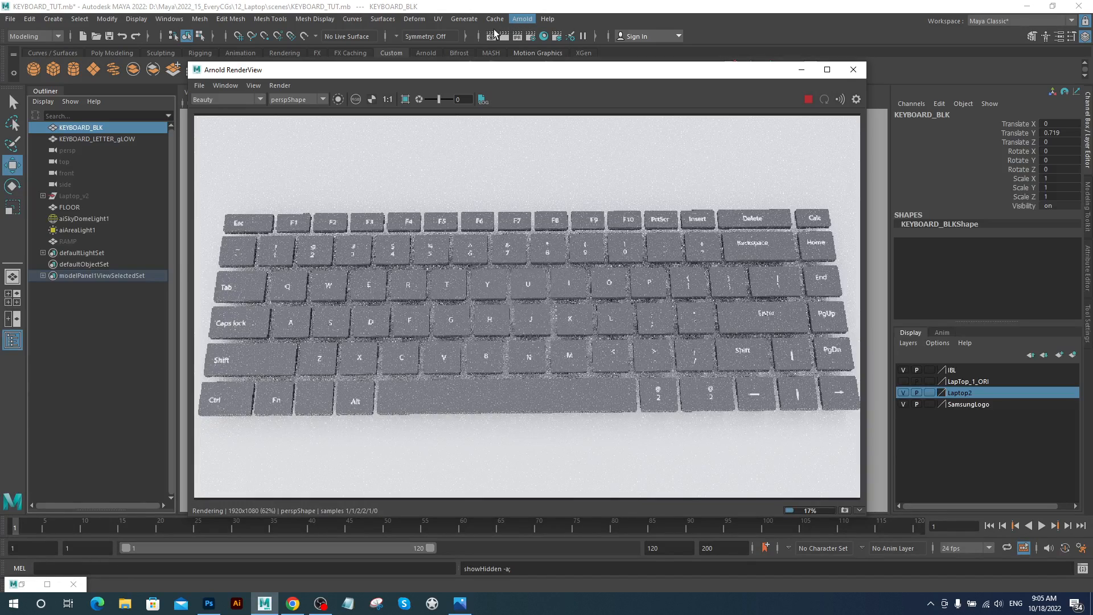
Reopen the Hypershade and darken the base Color of the KeyBoard_Blk material to black
{"action": "left_click", "coordinate": [542, 36]}
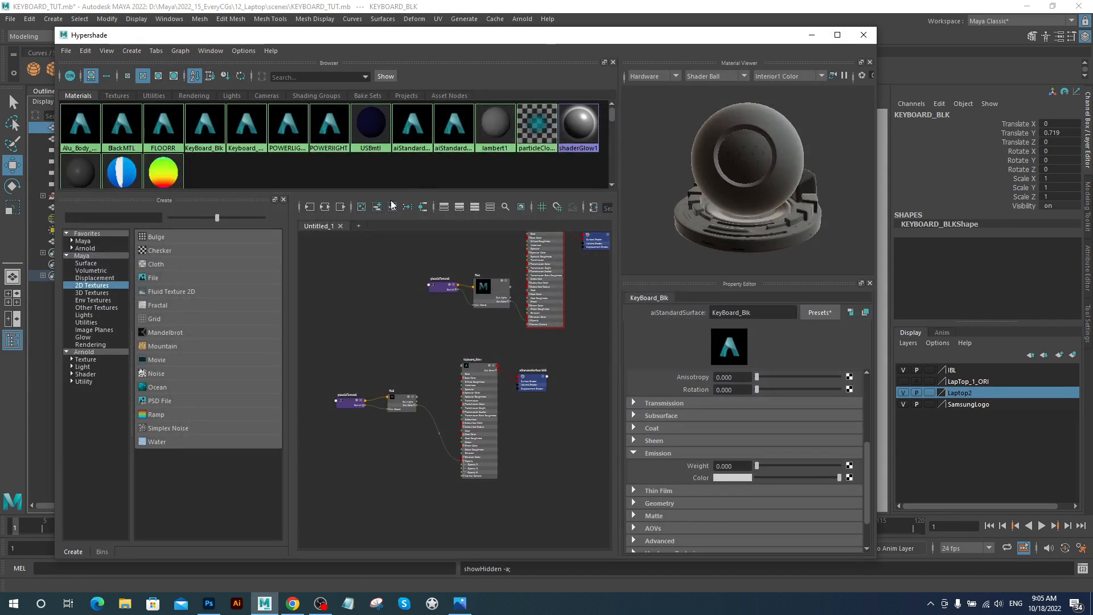
{"action": "middle_click_drag", "start_coordinate": [519, 308], "coordinate": [463, 373], "text": "alt"}
{"action": "left_click", "coordinate": [484, 291]}
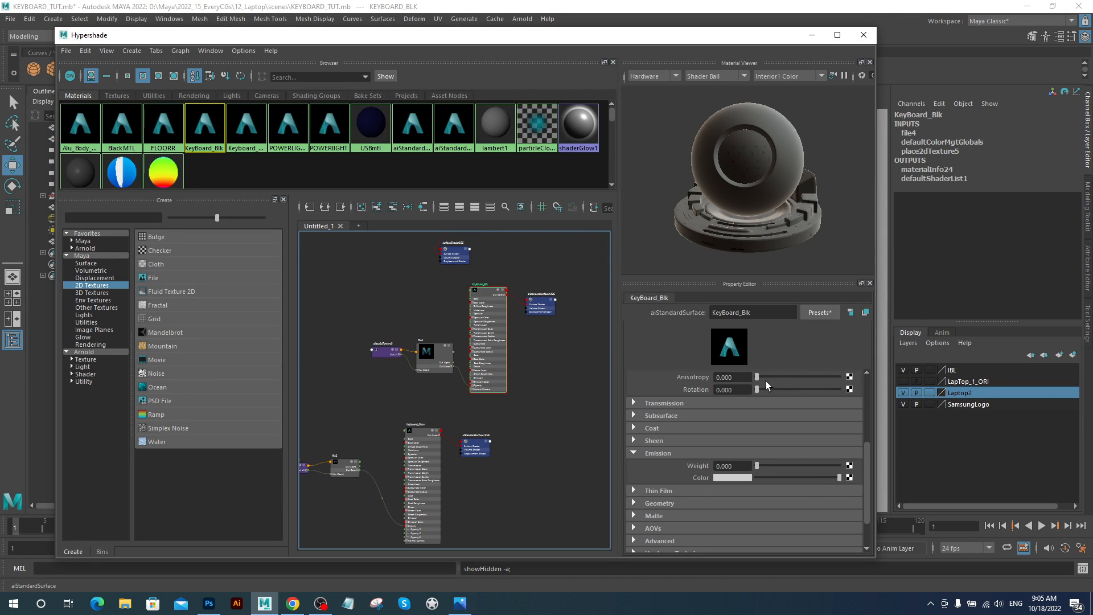
{"action": "left_click_drag", "start_coordinate": [867, 452], "coordinate": [870, 373]}
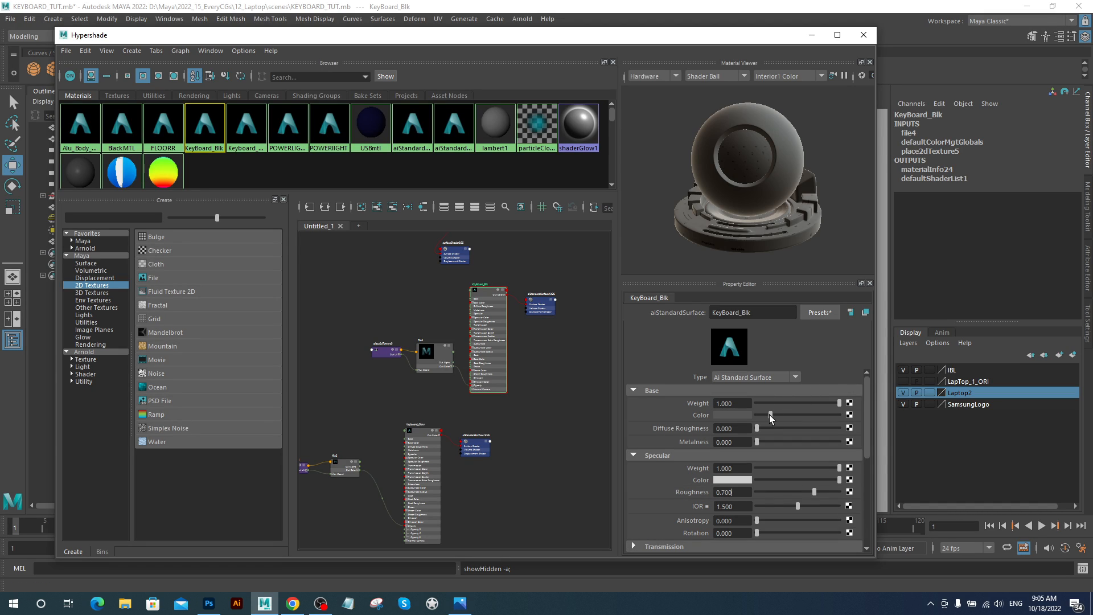
{"action": "left_click", "coordinate": [751, 416]}
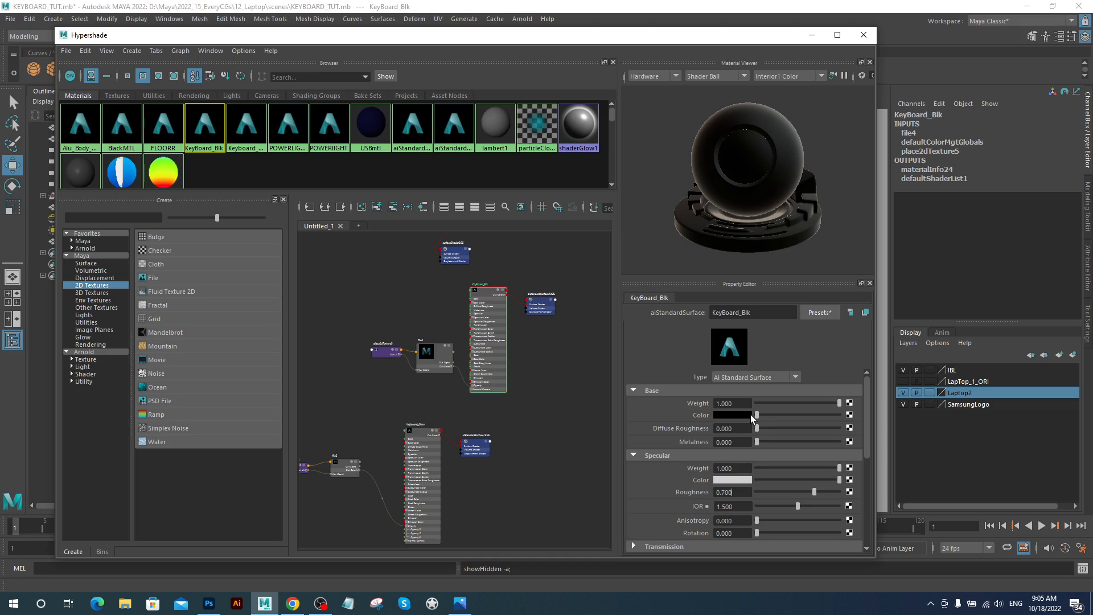
Raise the Emission Weight of the Keyboard_Glow material to 1.000 and minimize the Hypershade to reveal the render
{"action": "left_click", "coordinate": [412, 430]}
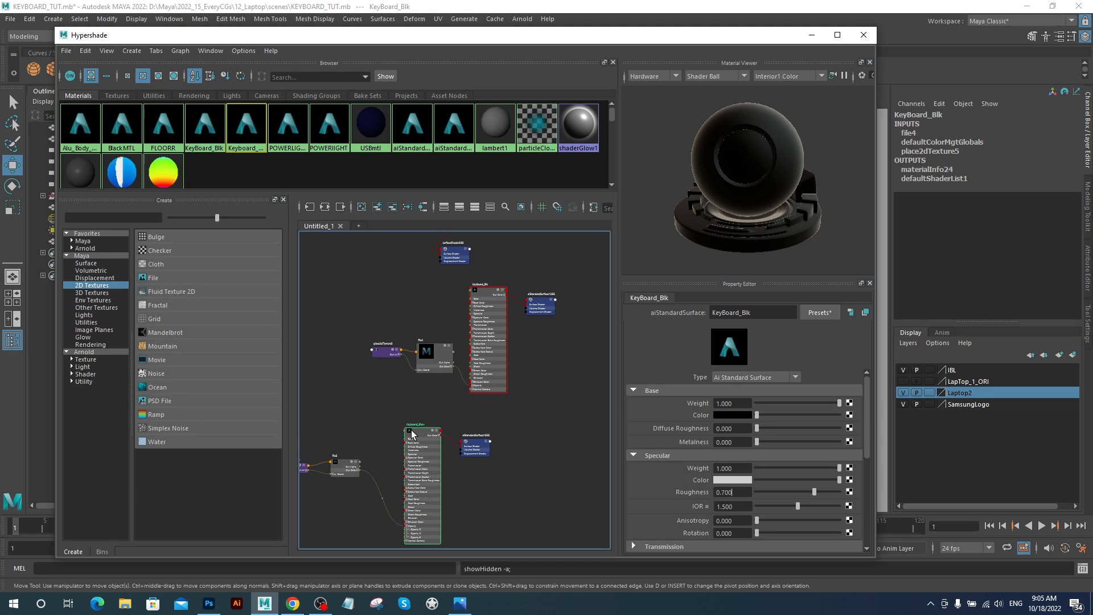
{"action": "left_click_drag", "start_coordinate": [867, 385], "coordinate": [867, 408]}
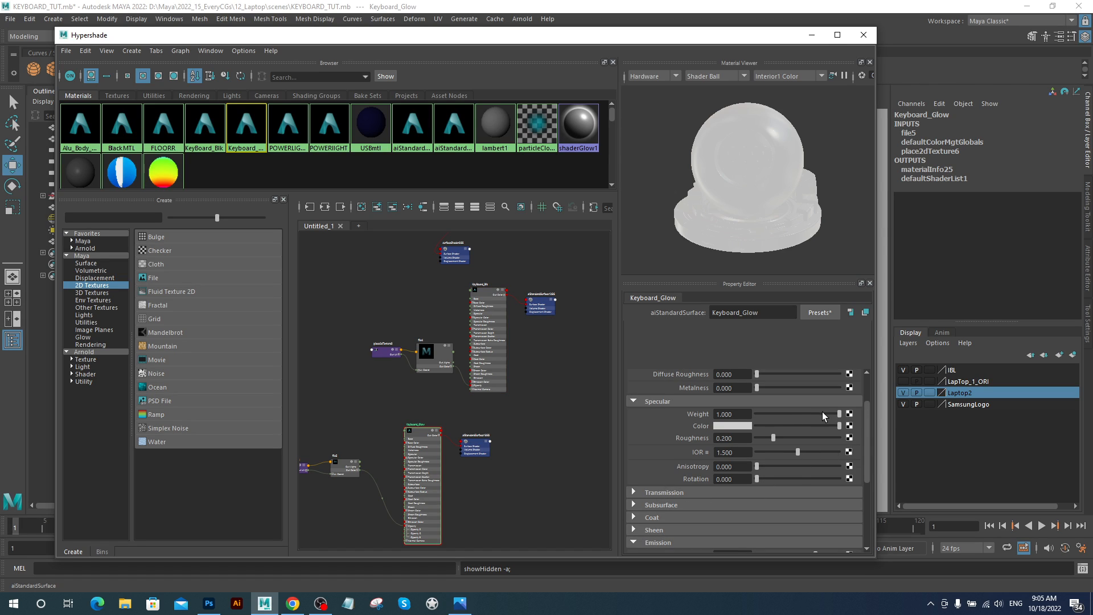
{"action": "left_click_drag", "start_coordinate": [868, 415], "coordinate": [870, 446]}
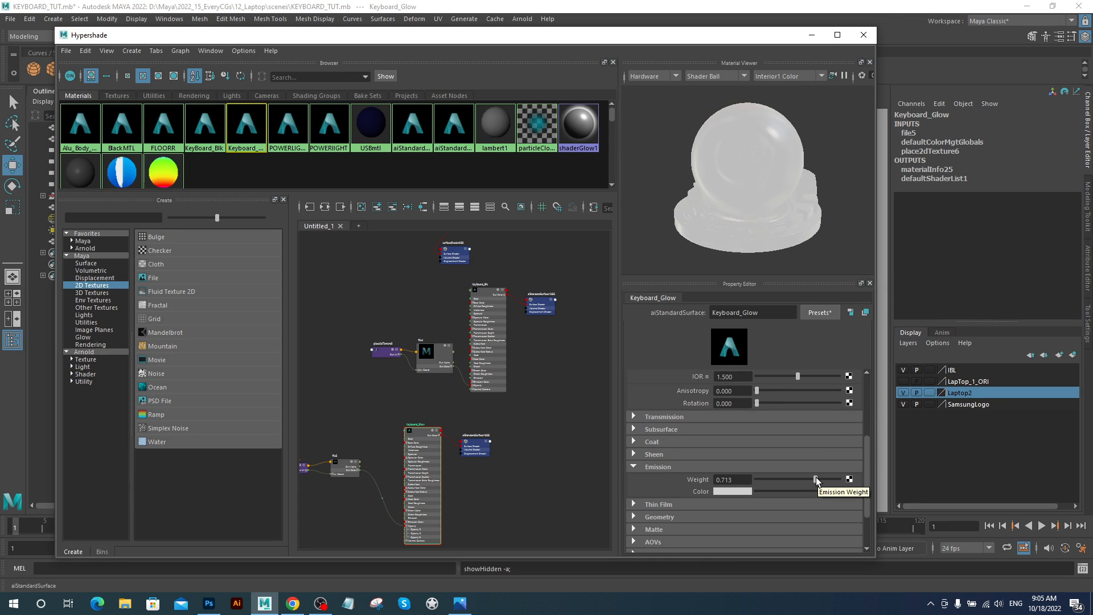
{"action": "left_click_drag", "start_coordinate": [815, 481], "coordinate": [851, 480]}
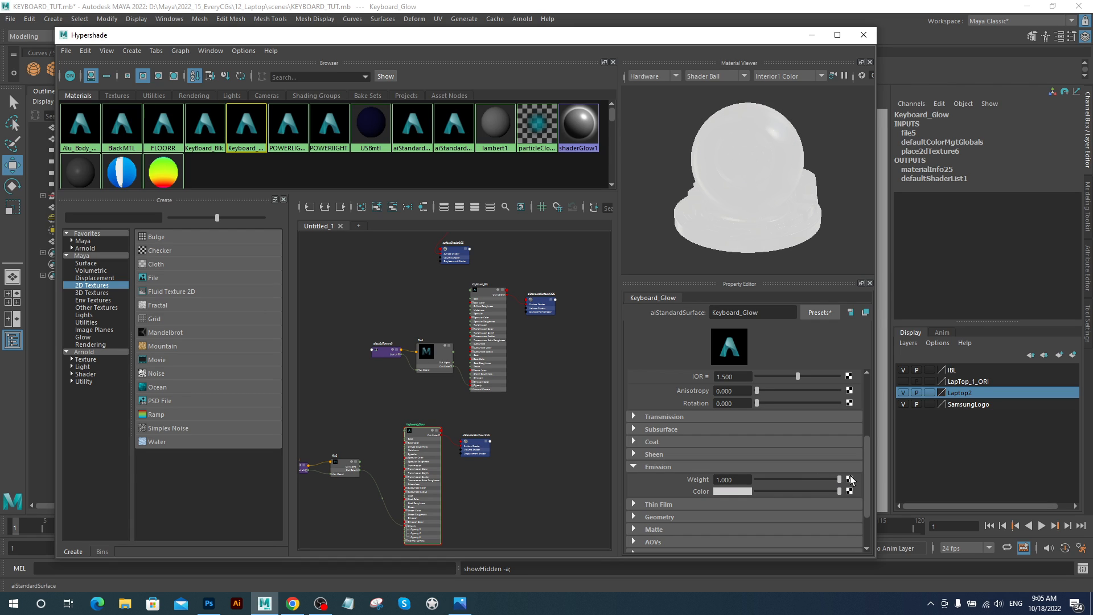
{"action": "left_click", "coordinate": [812, 36]}
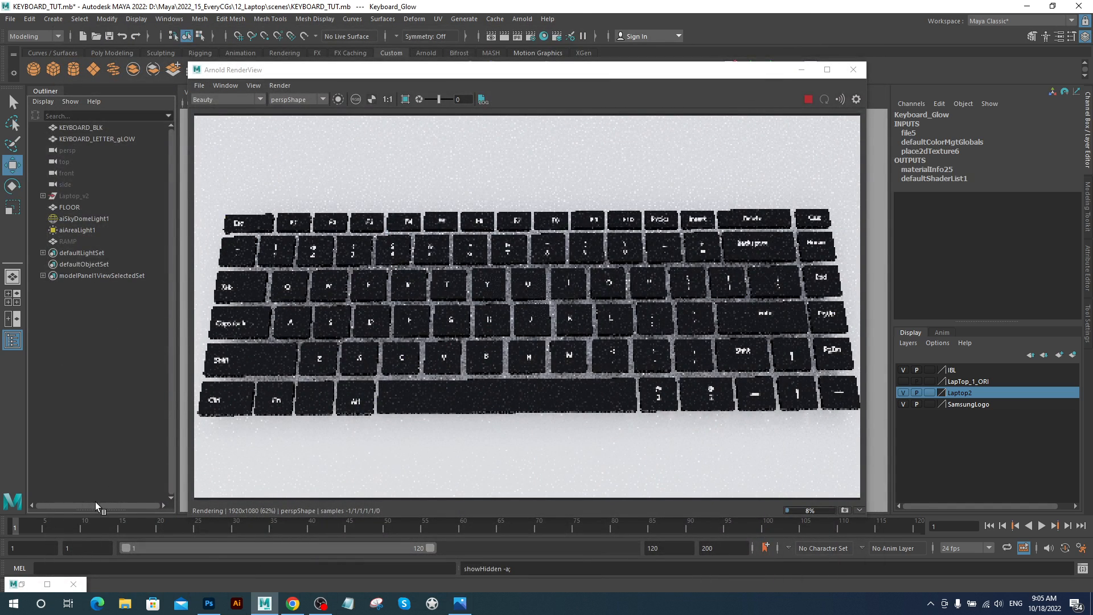
Try a green Emission Color on the Keyboard_Glow material, check it in the render, and close the render window
{"action": "left_click", "coordinate": [22, 586]}
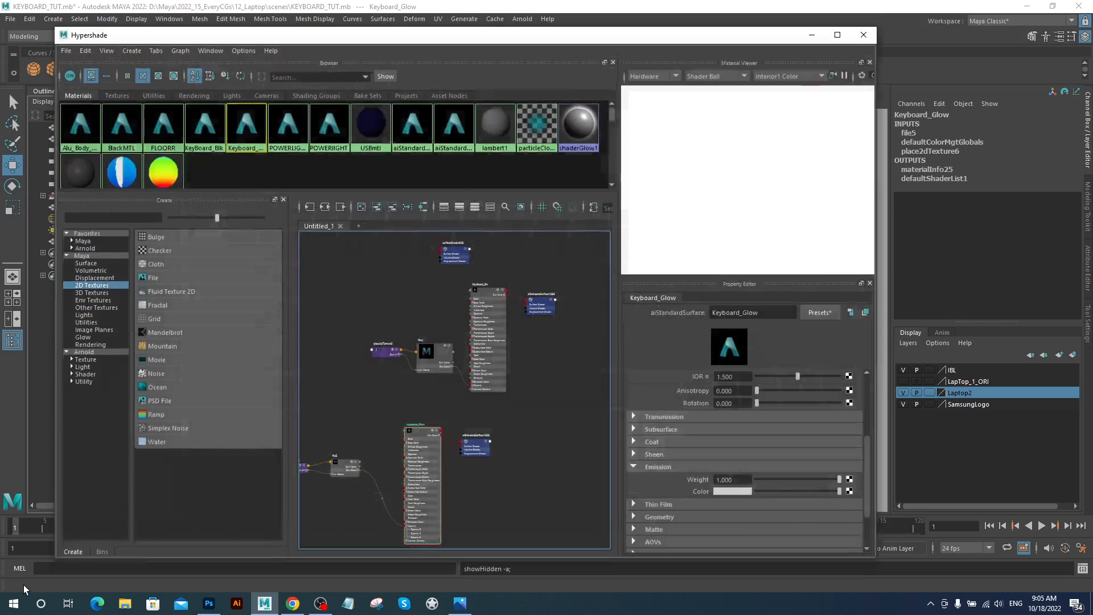
{"action": "left_click", "coordinate": [728, 493]}
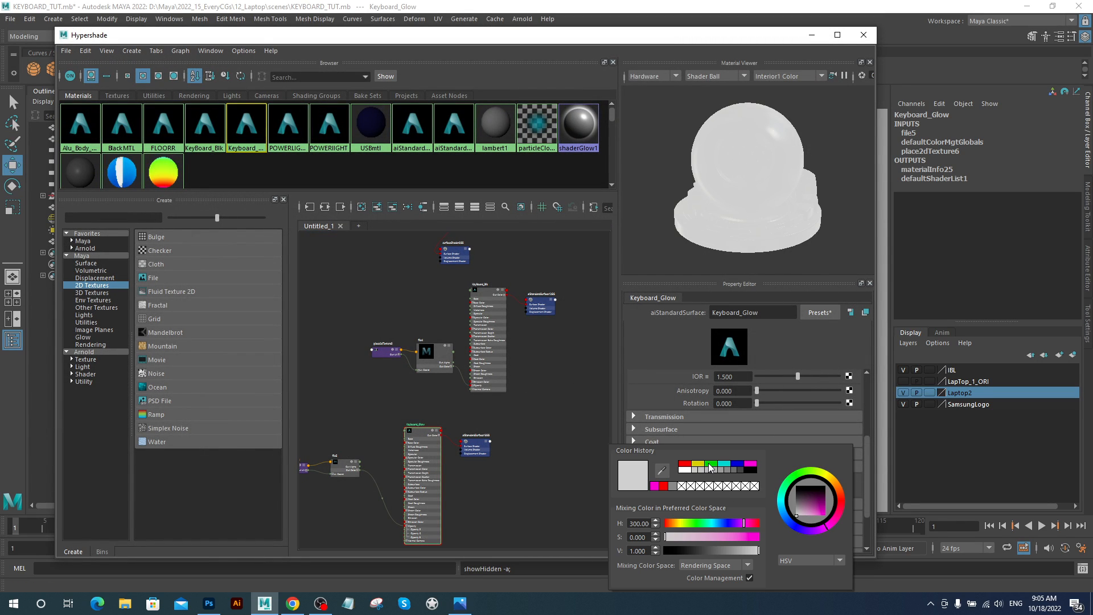
{"action": "left_click", "coordinate": [710, 467]}
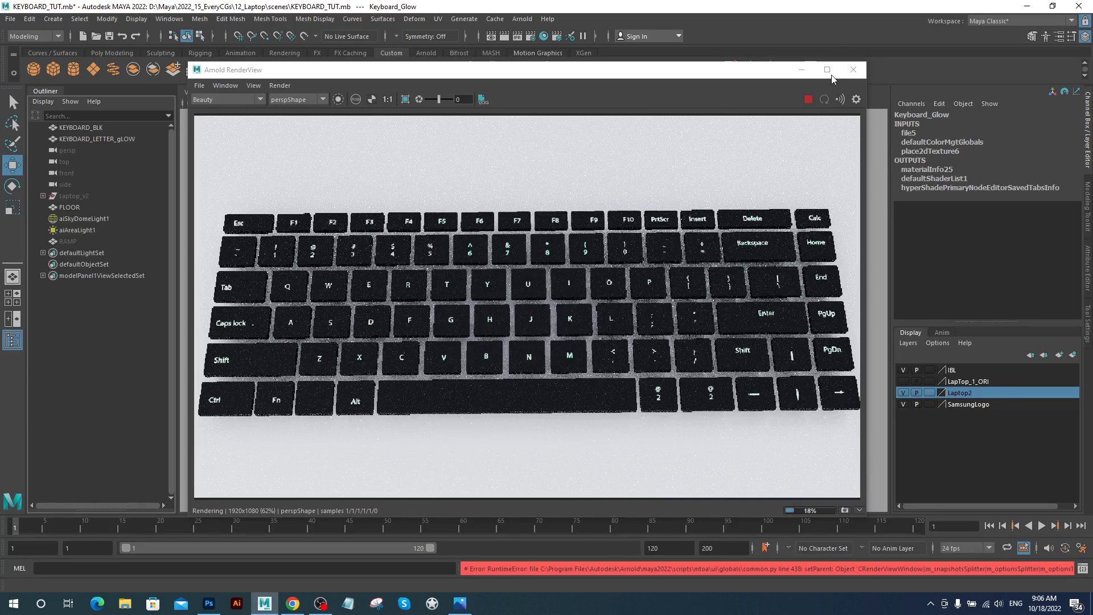
{"action": "left_click", "coordinate": [853, 69]}
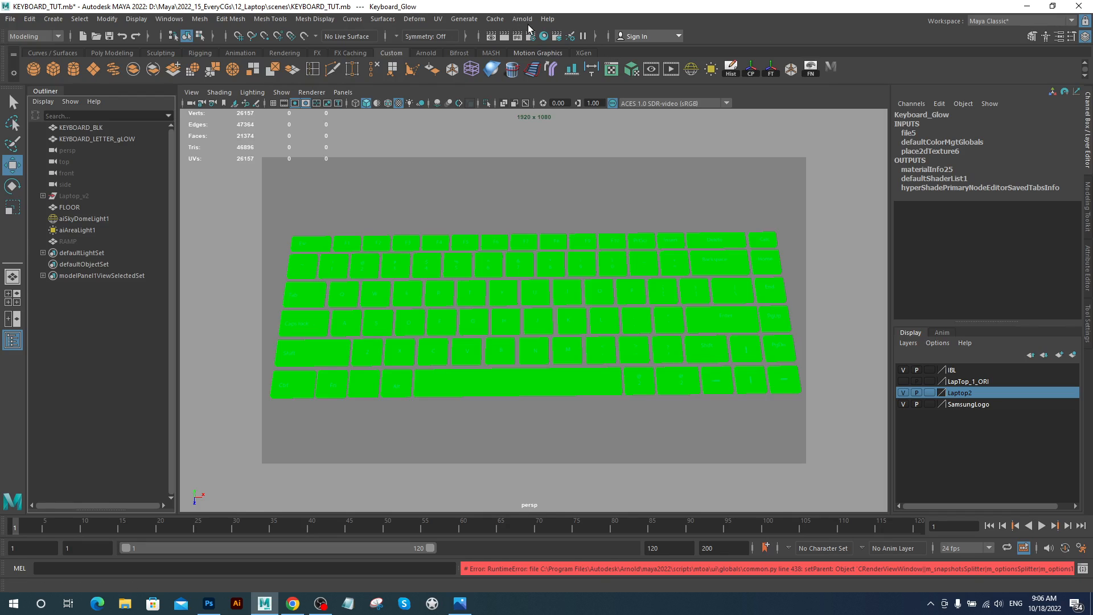
Reopen the Hypershade and move the Keyboard_Glow material node and its shading group node up and to the right in the graph
{"action": "left_click", "coordinate": [544, 35]}
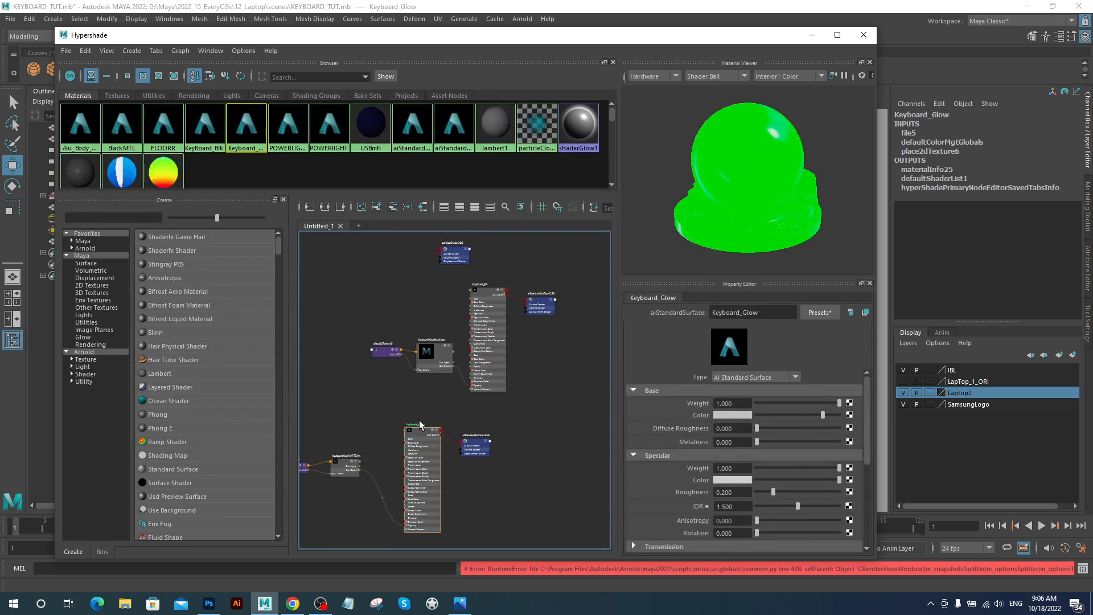
{"action": "mouse_move", "coordinate": [414, 434]}
{"action": "left_mouse_down"}
{"action": "mouse_move", "coordinate": [439, 431]}
{"action": "mouse_move", "coordinate": [428, 431]}
{"action": "mouse_move", "coordinate": [440, 411]}
{"action": "left_mouse_up"}
{"action": "left_click", "coordinate": [483, 439]}
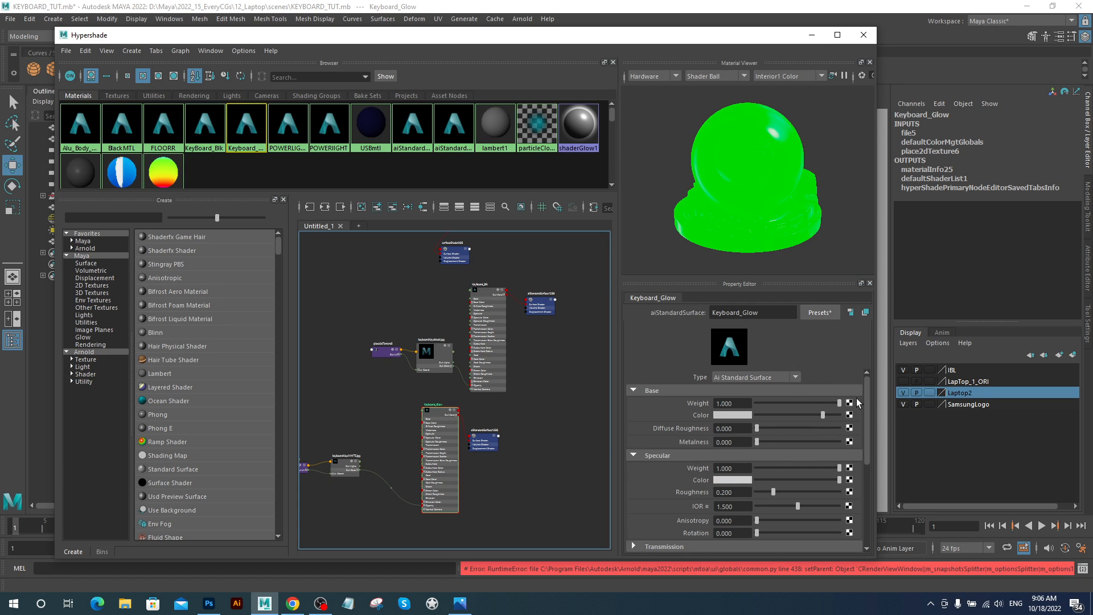
Return the Emission Color of the Keyboard_Glow material to white and minimize the Hypershade
{"action": "mouse_move", "coordinate": [866, 390]}
{"action": "left_mouse_down"}
{"action": "mouse_move", "coordinate": [865, 435]}
{"action": "mouse_move", "coordinate": [866, 379]}
{"action": "left_mouse_up"}
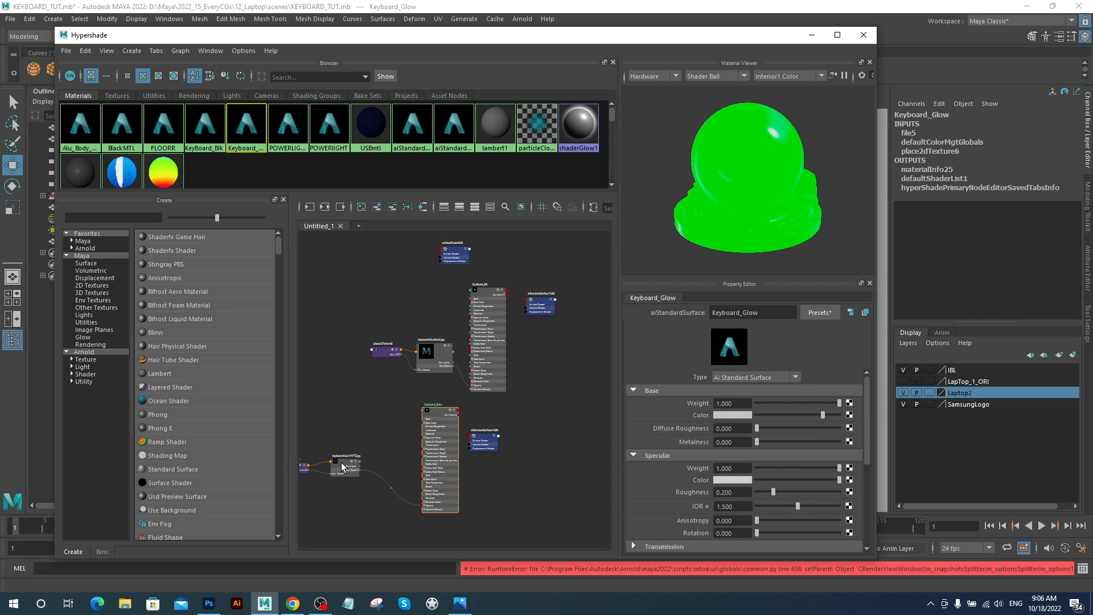
{"action": "left_click", "coordinate": [433, 412]}
{"action": "left_click_drag", "start_coordinate": [868, 411], "coordinate": [868, 489]}
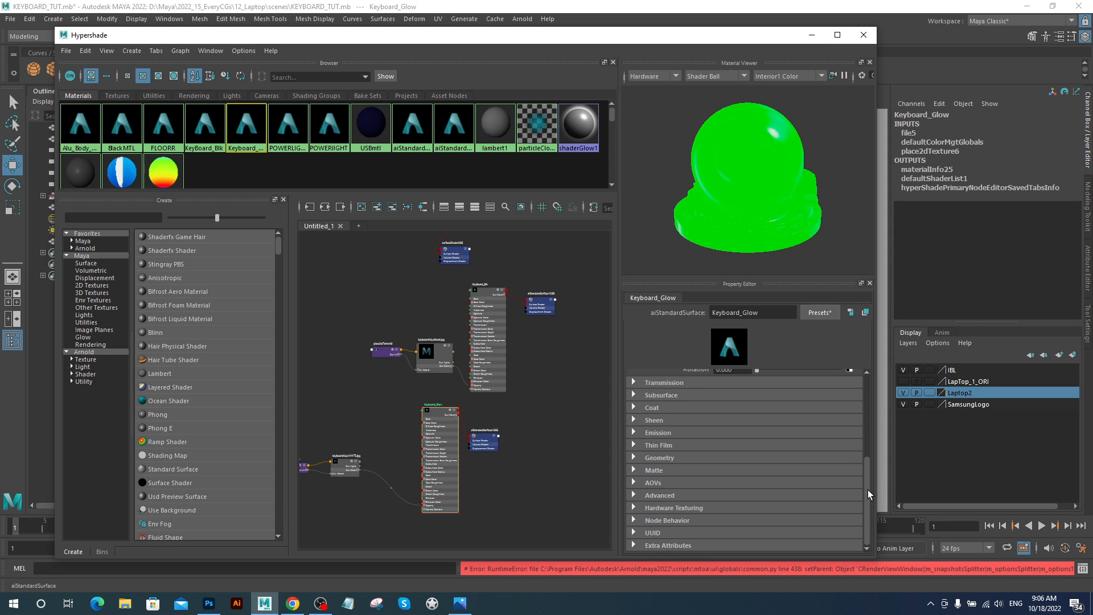
{"action": "left_click", "coordinate": [692, 432]}
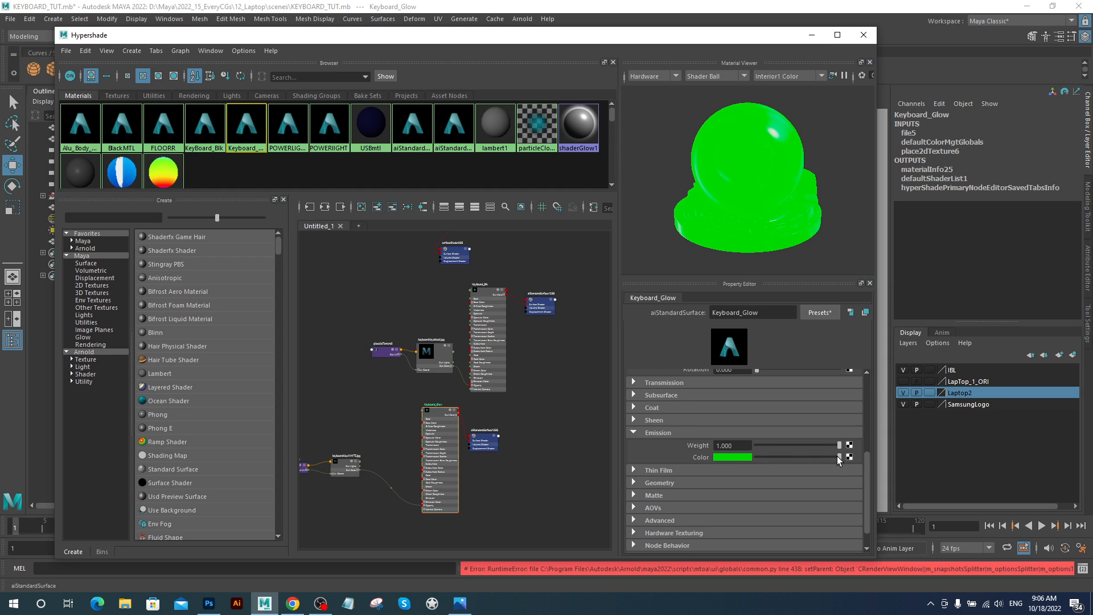
{"action": "left_click_drag", "start_coordinate": [837, 456], "coordinate": [885, 464]}
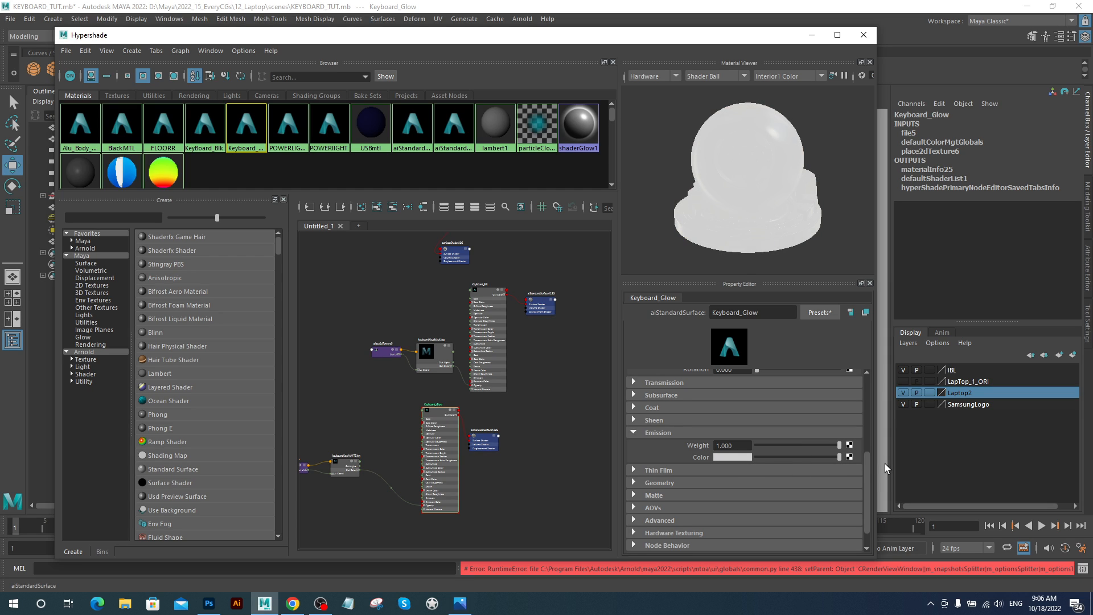
{"action": "left_click", "coordinate": [736, 456]}
{"action": "left_click", "coordinate": [744, 457]}
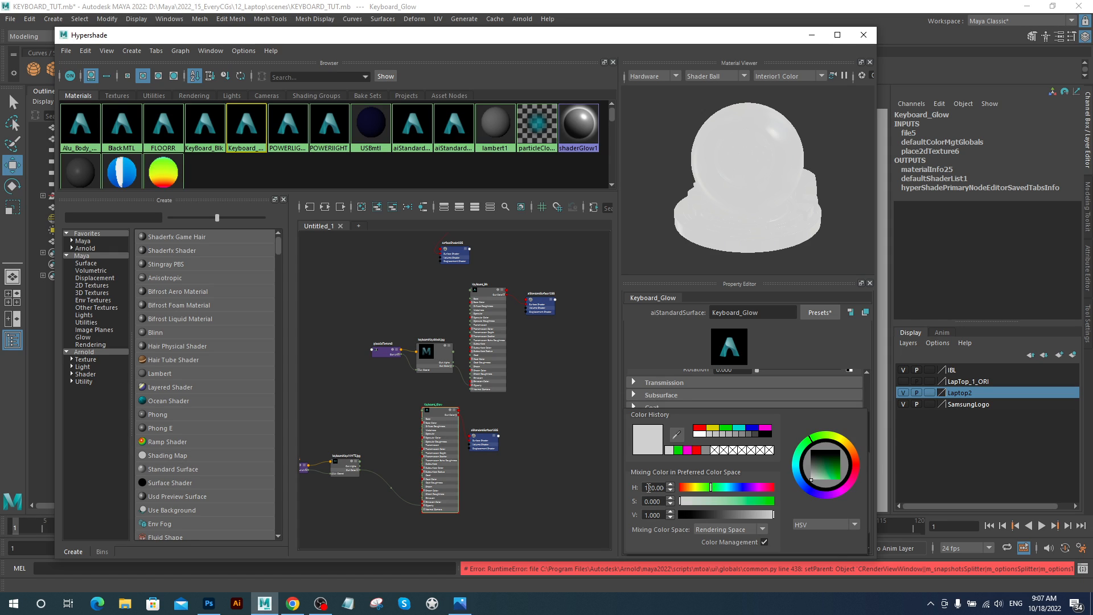
{"action": "left_click", "coordinate": [648, 488]}
{"action": "key", "text": "Return"}
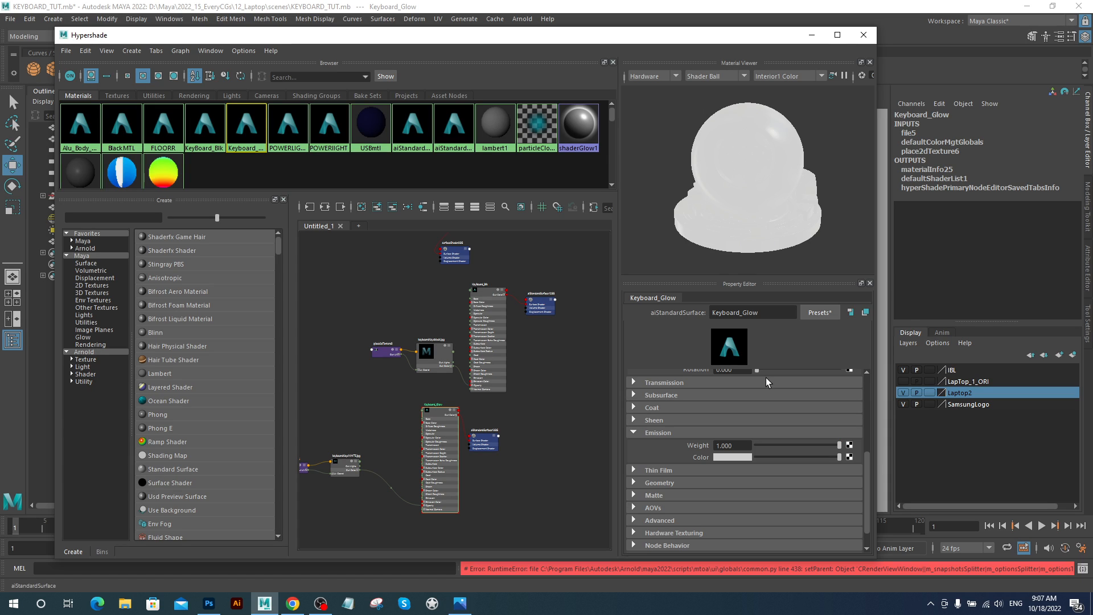
{"action": "left_click", "coordinate": [524, 380]}
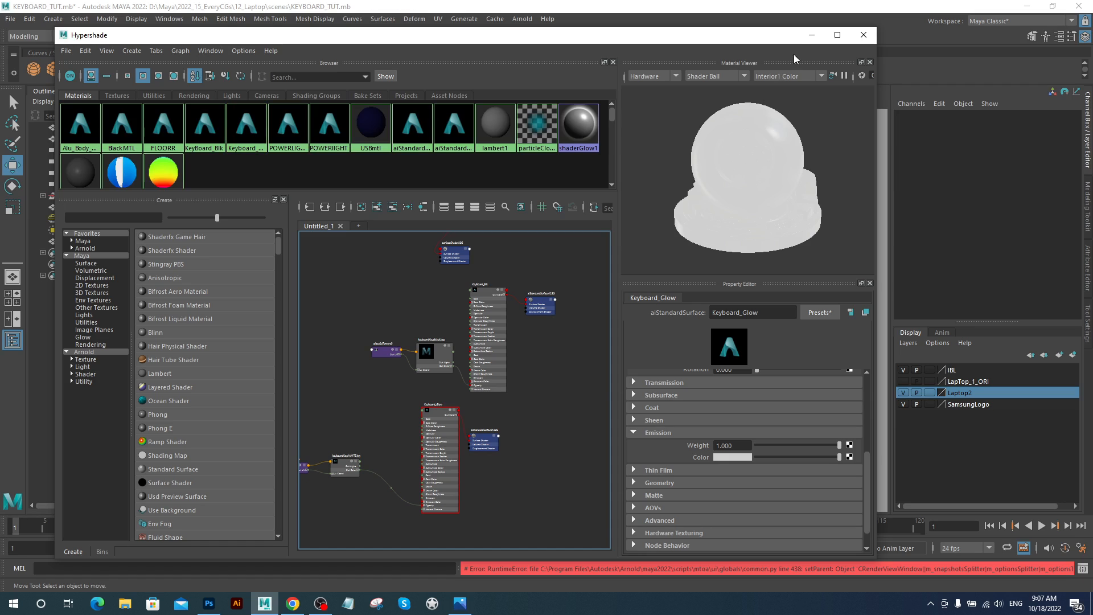
{"action": "left_click", "coordinate": [806, 36]}
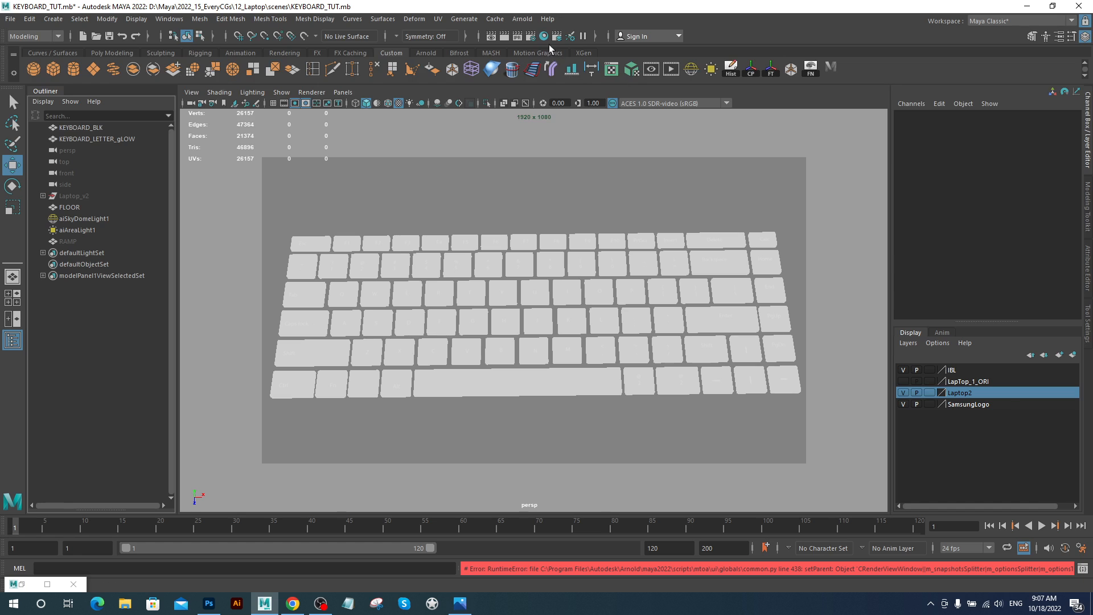
Render the keyboard in the Arnold RenderView, inspect the white key letters up close, and close the render window
{"action": "left_click", "coordinate": [524, 23]}
{"action": "left_click", "coordinate": [536, 38]}
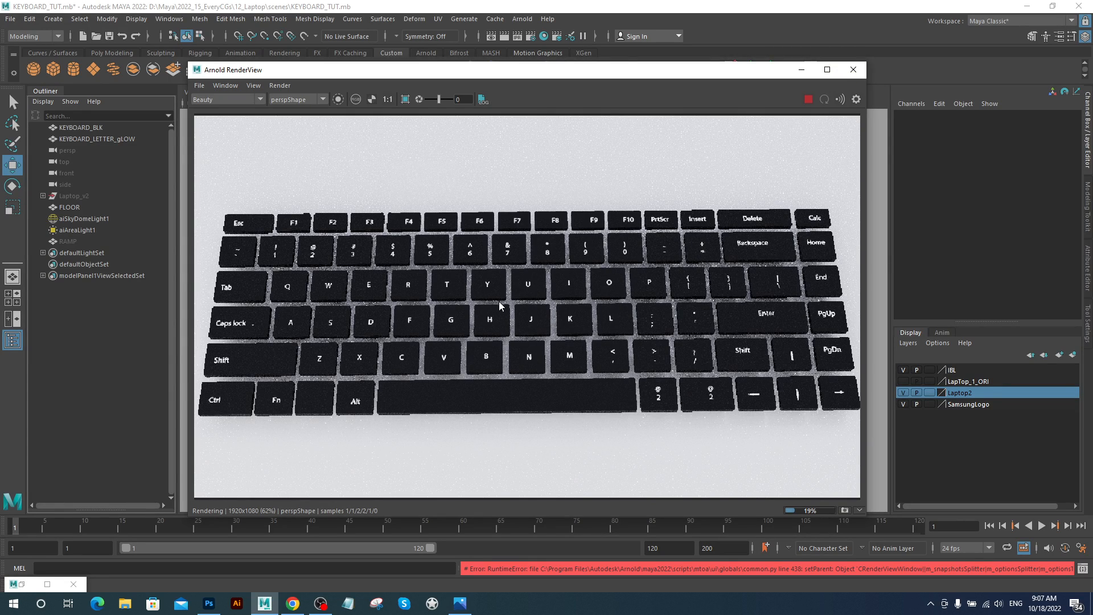
{"action": "scroll", "coordinate": [499, 301], "scroll_direction": "up", "scroll_amount": 3}
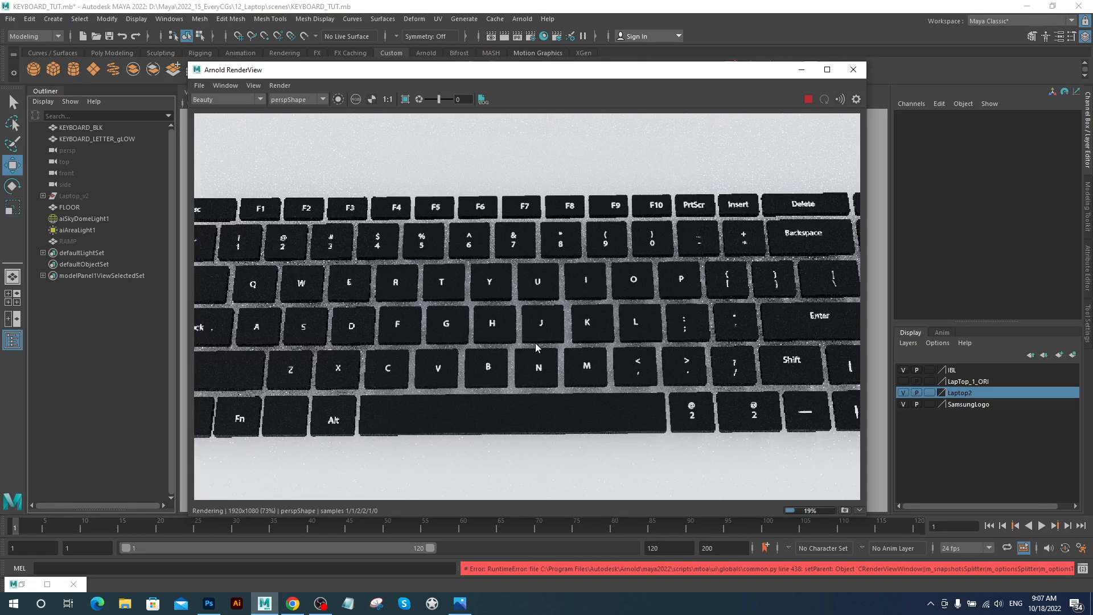
{"action": "scroll", "coordinate": [536, 346], "scroll_direction": "up", "scroll_amount": 2}
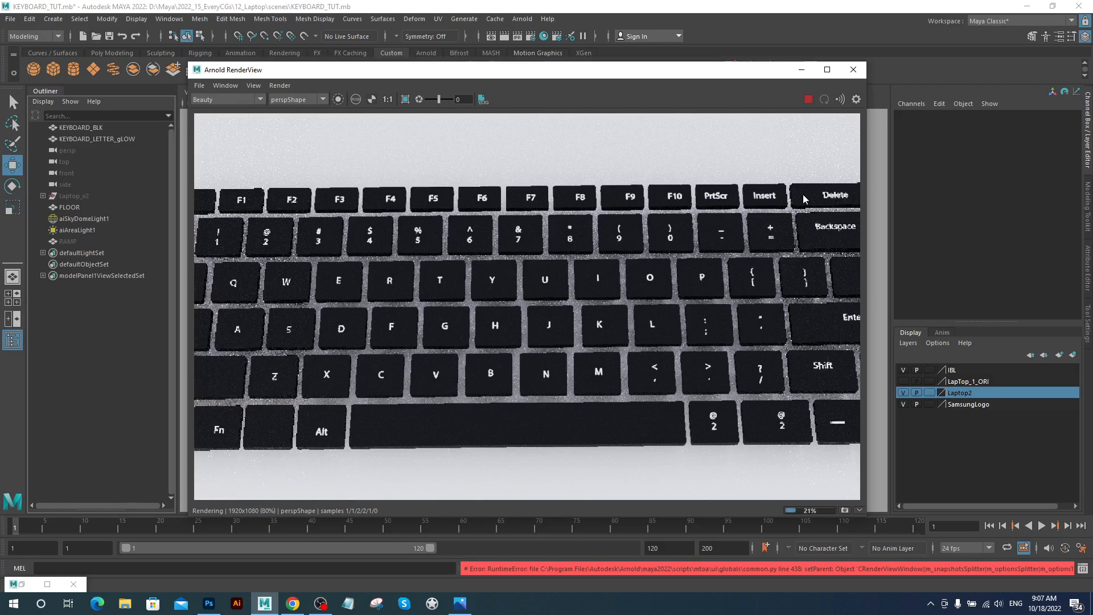
{"action": "left_click", "coordinate": [856, 77]}
Unhide the Laptop_v2 group and frame the keyboard within the laptop body in the perspective view
{"action": "scroll", "coordinate": [652, 318], "scroll_direction": "down", "scroll_amount": 4}
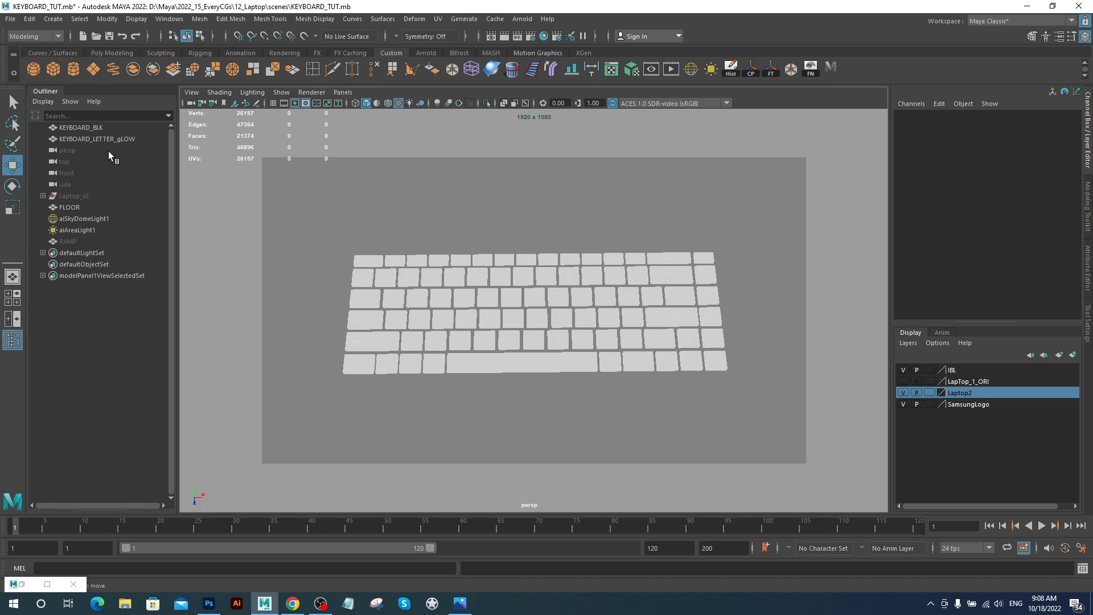
{"action": "left_click", "coordinate": [80, 196]}
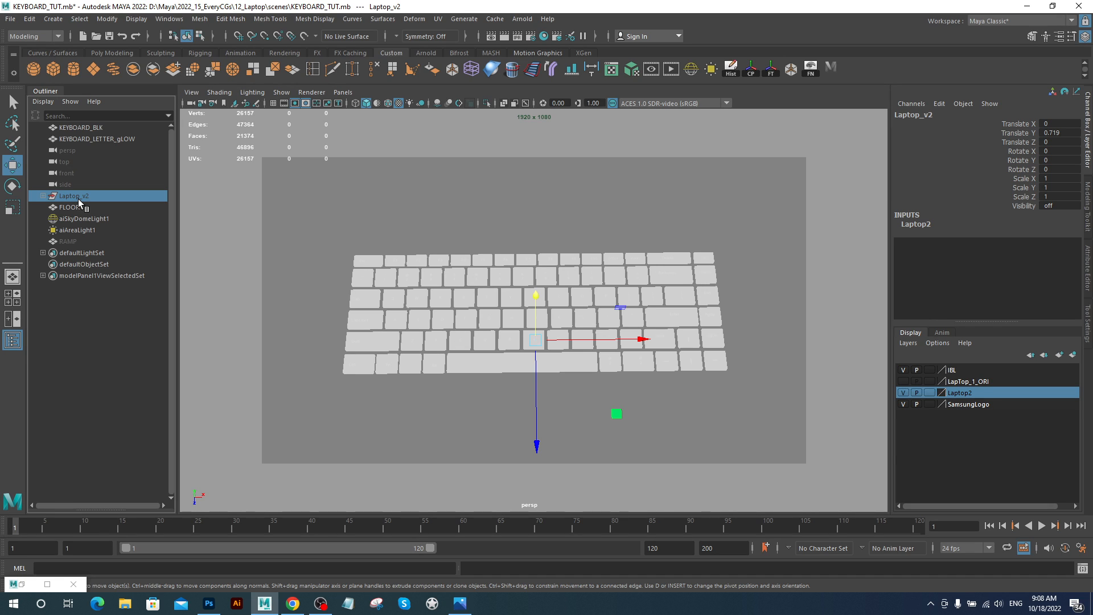
{"action": "key", "text": "shift+h"}
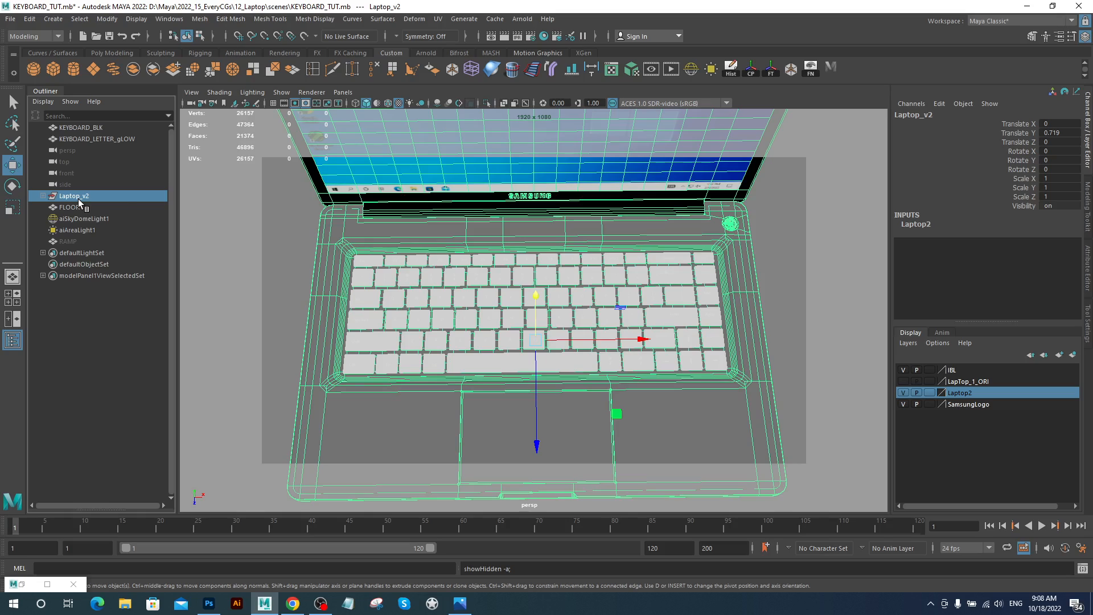
{"action": "scroll", "coordinate": [574, 323], "scroll_direction": "down", "scroll_amount": 4}
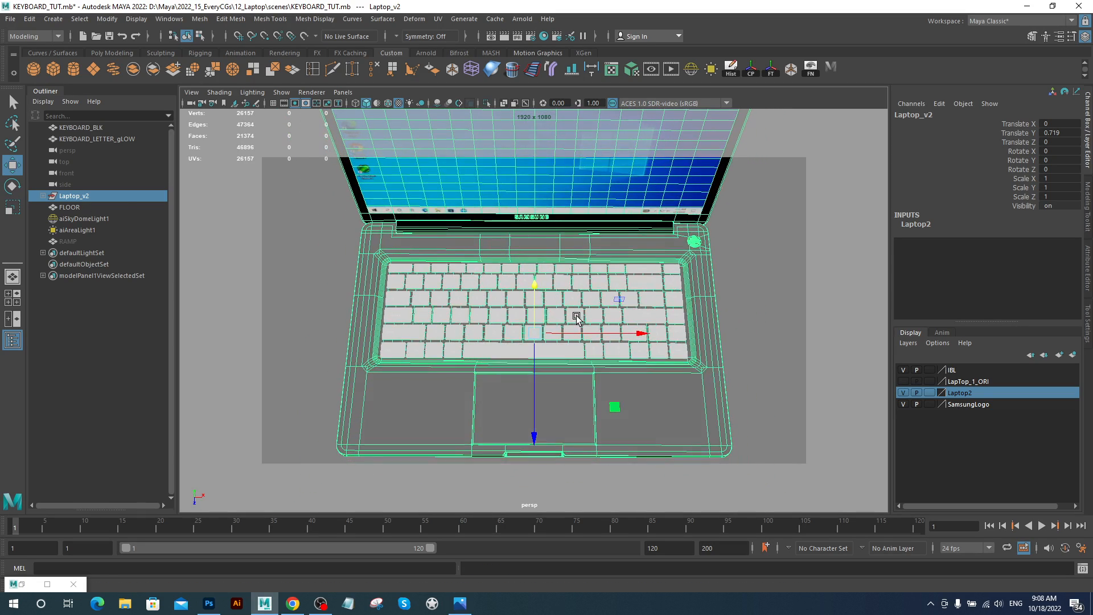
{"action": "scroll", "coordinate": [576, 318], "scroll_direction": "up", "scroll_amount": 5}
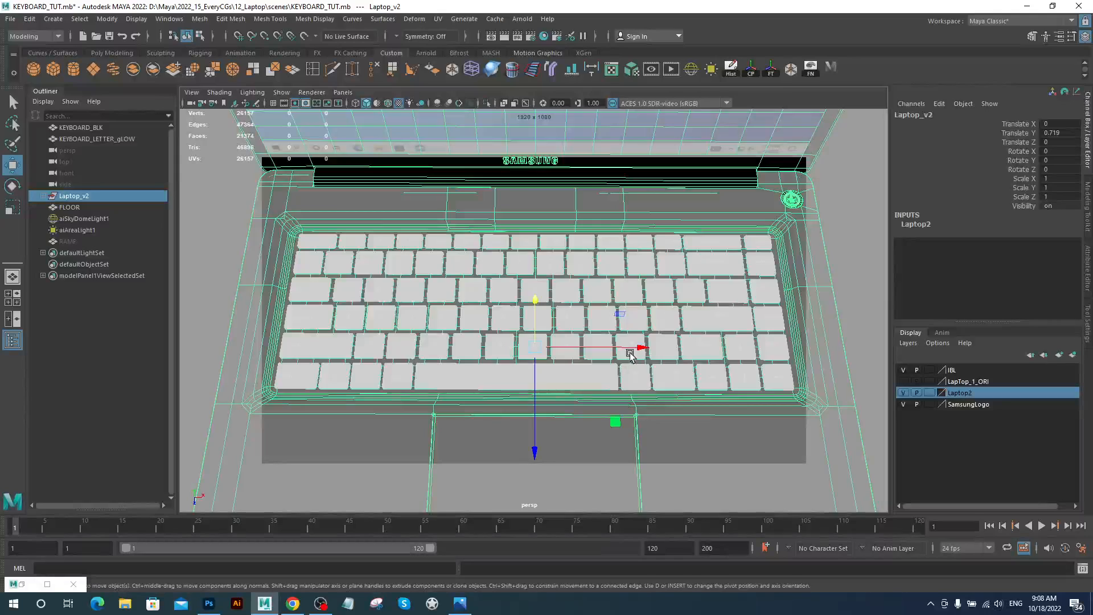
{"action": "scroll", "coordinate": [631, 354], "scroll_direction": "down", "scroll_amount": 2}
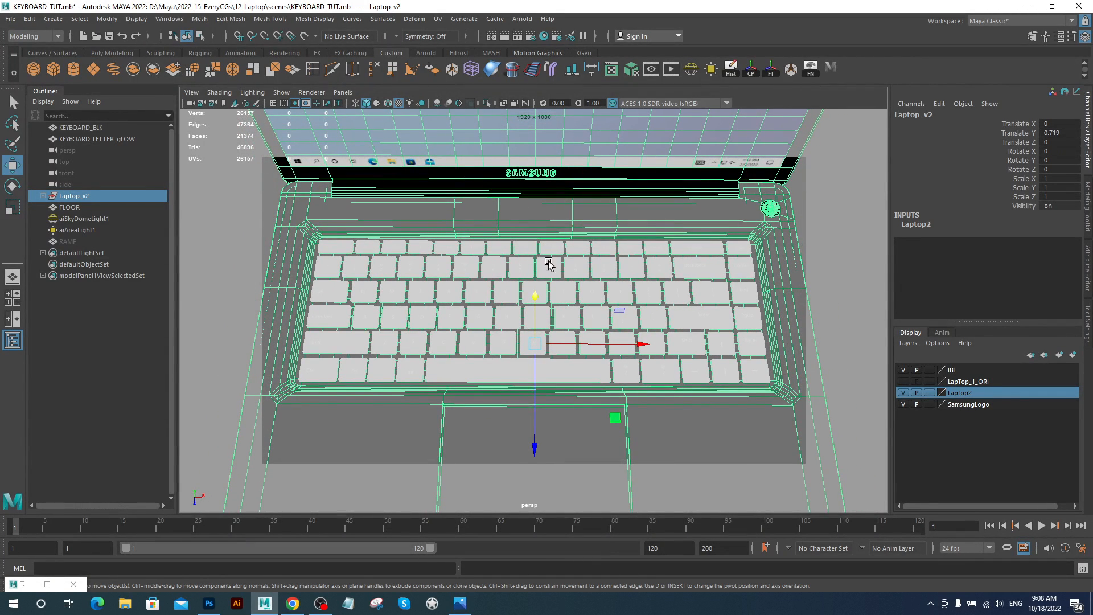
{"action": "left_click_drag", "start_coordinate": [543, 298], "coordinate": [552, 300], "text": "alt"}
{"action": "right_click_drag", "start_coordinate": [585, 304], "coordinate": [590, 306], "text": "alt"}
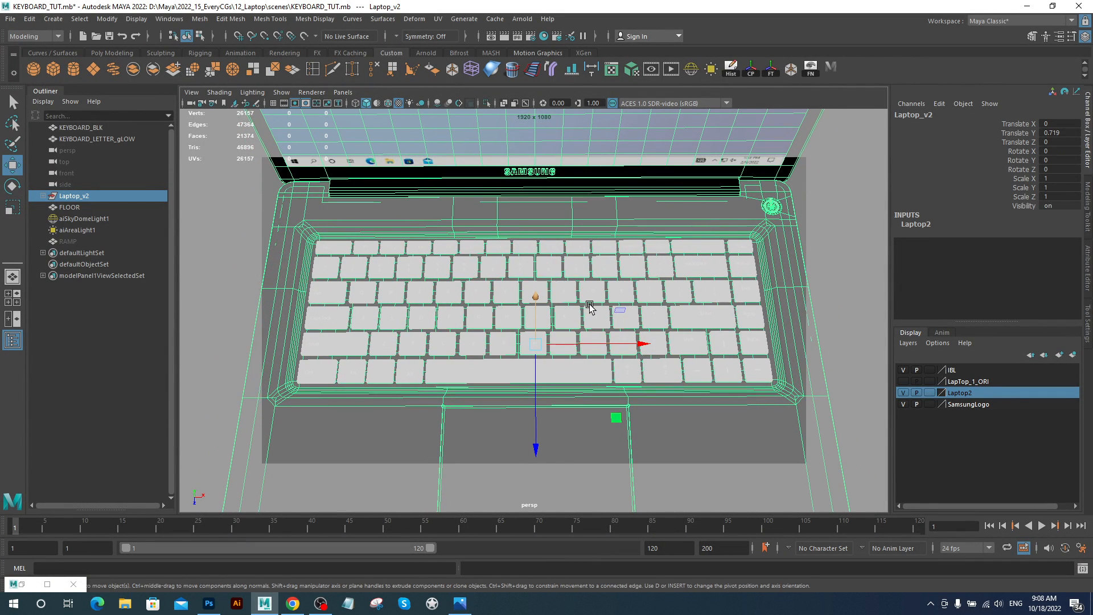
Raise the Arnold sampling to Camera (AA) 5, Diffuse 4, Specular 4 and Transmission 3, check the Ray Depth values, and close the Render Settings
{"action": "left_click", "coordinate": [531, 36]}
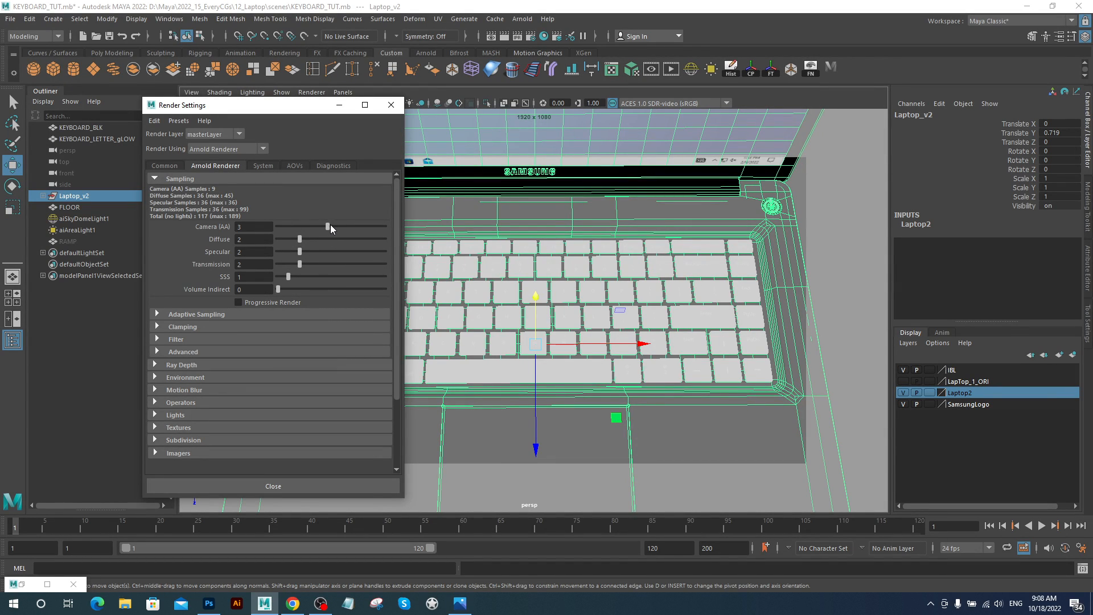
{"action": "left_click_drag", "start_coordinate": [336, 227], "coordinate": [343, 226]}
{"action": "left_click_drag", "start_coordinate": [299, 264], "coordinate": [310, 264]}
{"action": "left_click", "coordinate": [223, 365]}
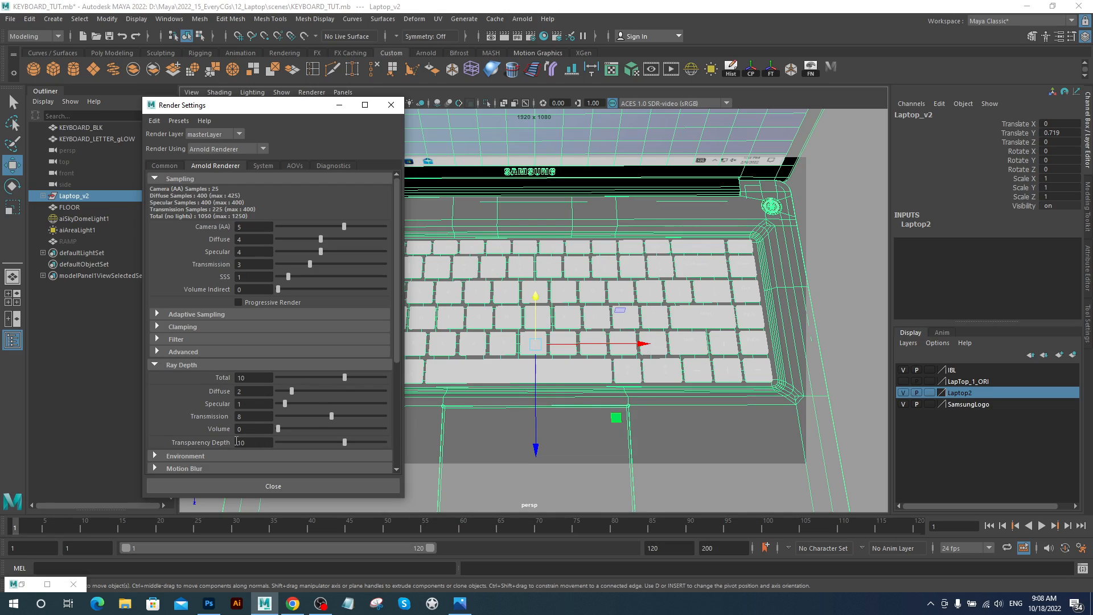
{"action": "left_click", "coordinate": [187, 364]}
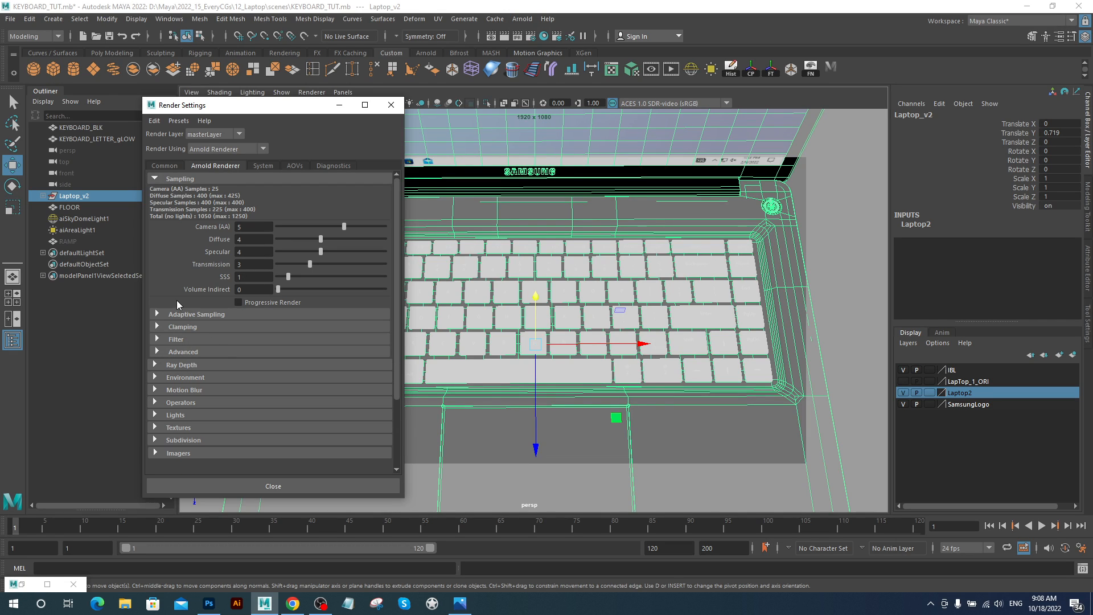
{"action": "left_click", "coordinate": [392, 105]}
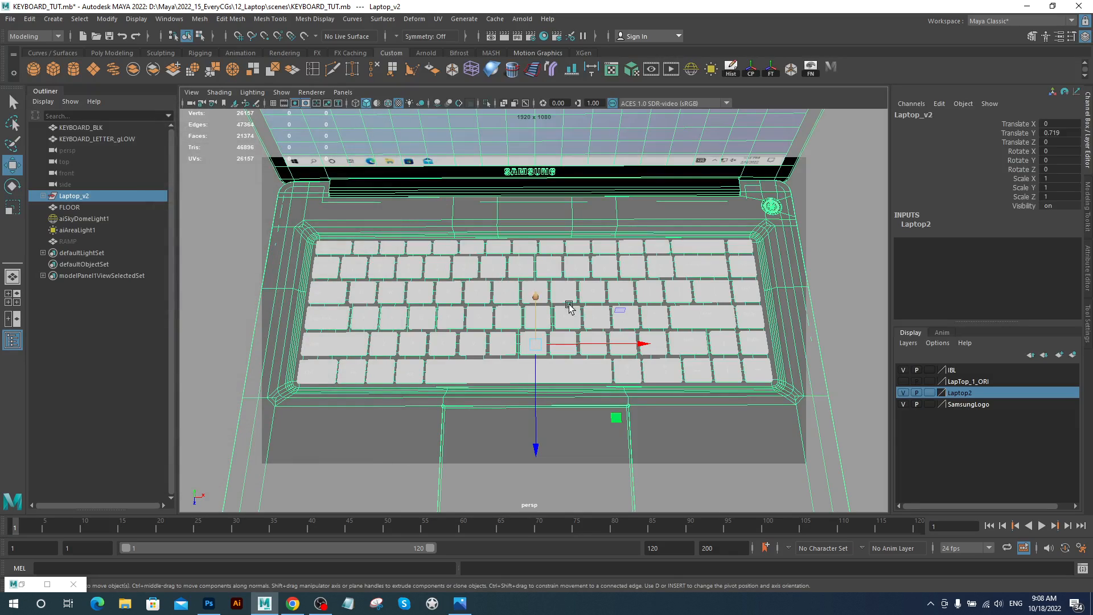
Frame the keyboard with part of the laptop screen and render the full laptop in the Arnold RenderView to inspect it
{"action": "mouse_move", "coordinate": [628, 307]}
{"action": "left_mouse_down", "text": "alt"}
{"action": "mouse_move", "coordinate": [621, 288]}
{"action": "mouse_move", "coordinate": [627, 312]}
{"action": "mouse_move", "coordinate": [617, 302]}
{"action": "mouse_move", "coordinate": [632, 300]}
{"action": "left_mouse_up", "text": "alt"}
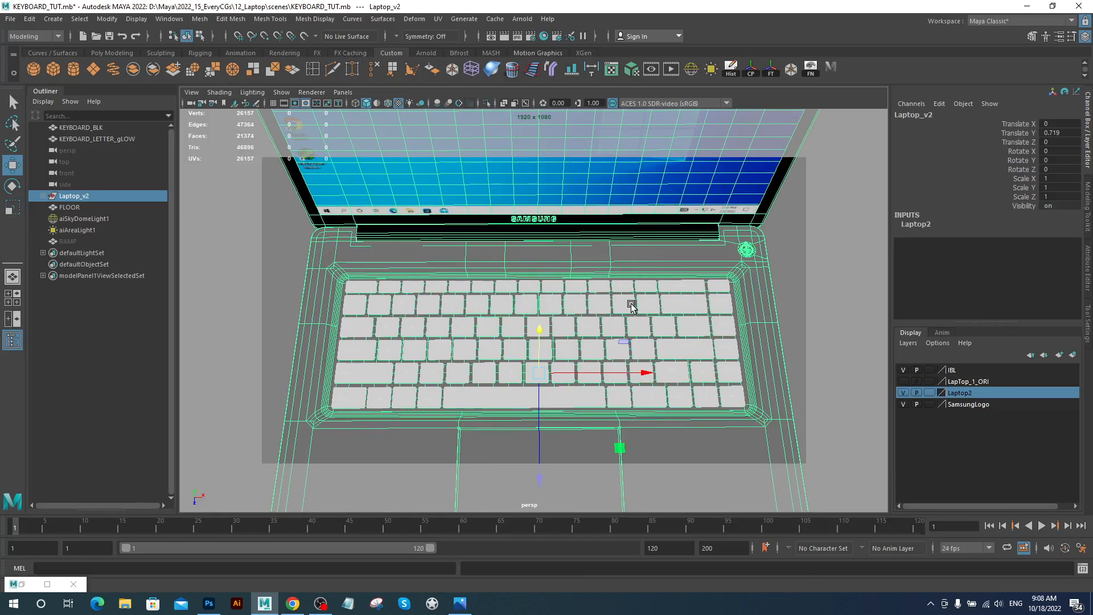
{"action": "left_click", "coordinate": [529, 21]}
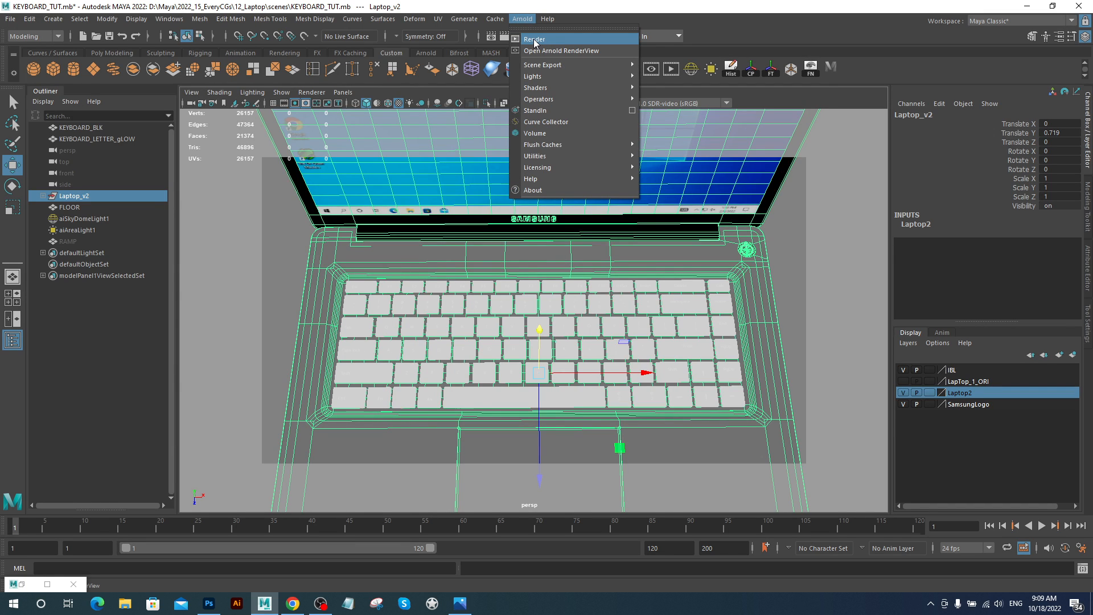
{"action": "left_click", "coordinate": [534, 39]}
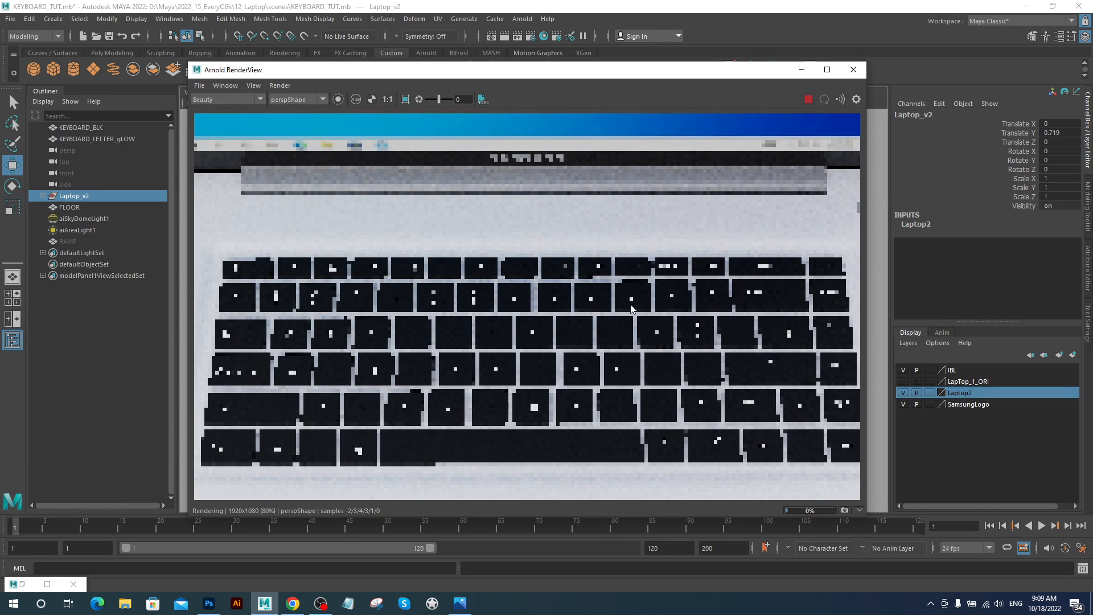
{"action": "scroll", "coordinate": [681, 322], "scroll_direction": "down", "scroll_amount": 1}
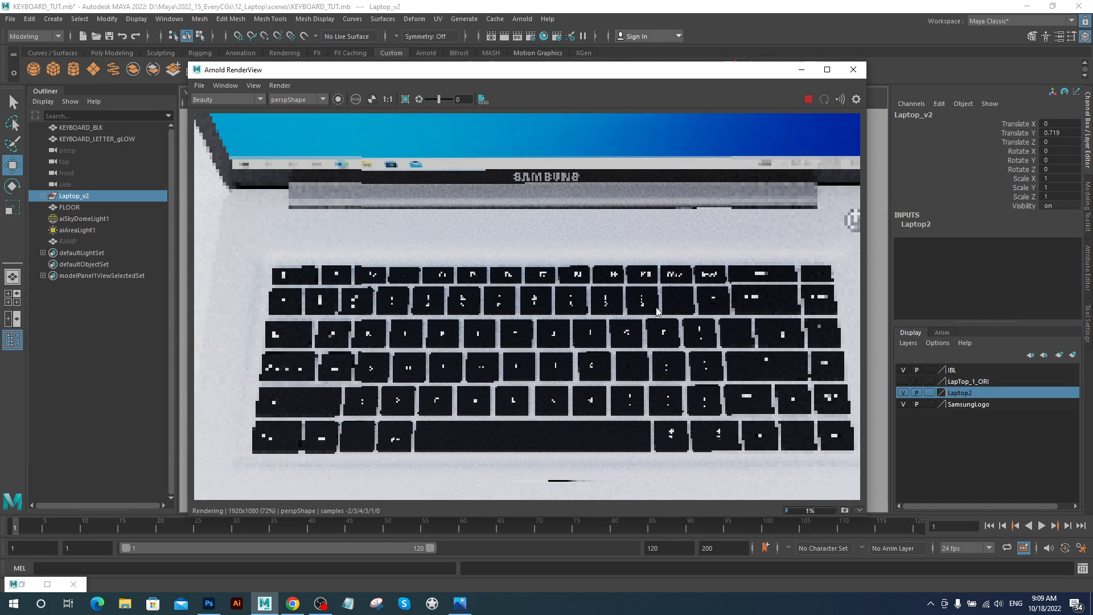
{"action": "scroll", "coordinate": [700, 333], "scroll_direction": "down", "scroll_amount": 1}
{"action": "scroll", "coordinate": [704, 335], "scroll_direction": "down", "scroll_amount": 1}
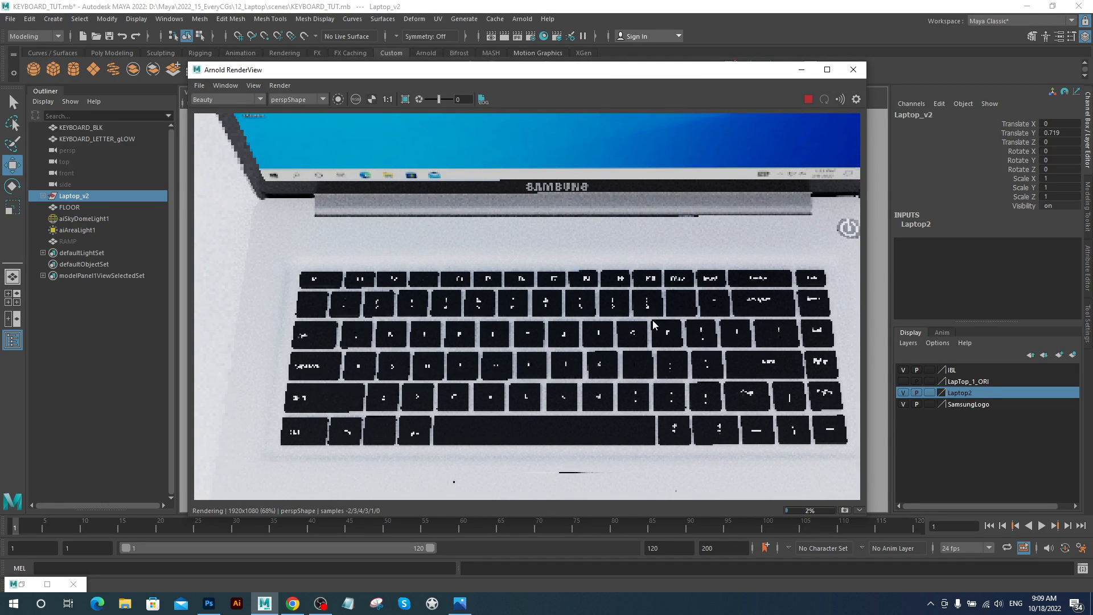
{"action": "scroll", "coordinate": [651, 334], "scroll_direction": "down", "scroll_amount": 1}
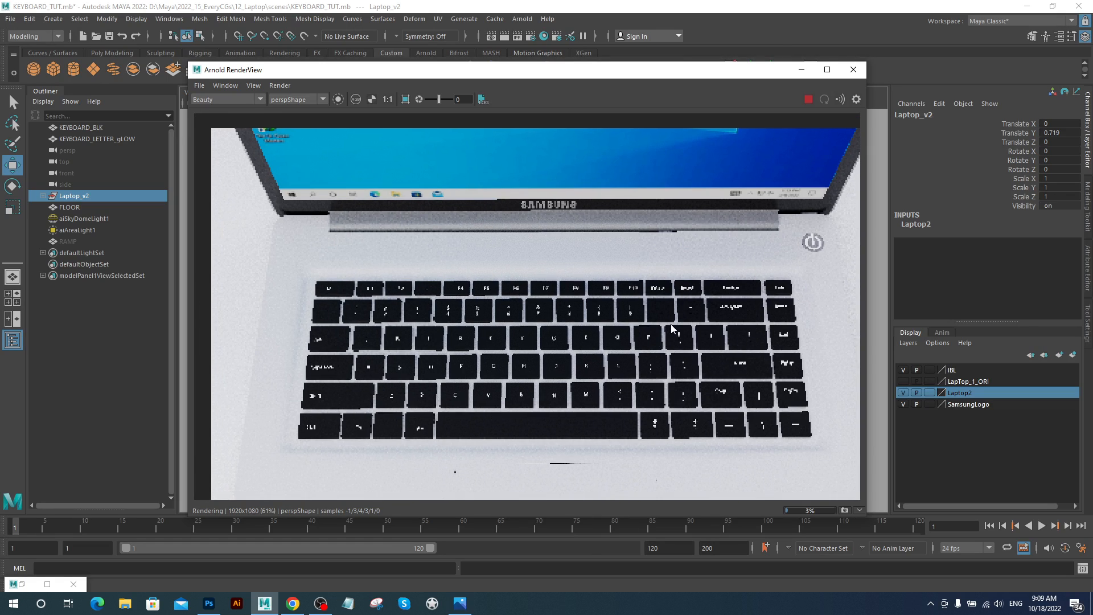
{"action": "scroll", "coordinate": [646, 320], "scroll_direction": "down", "scroll_amount": 1}
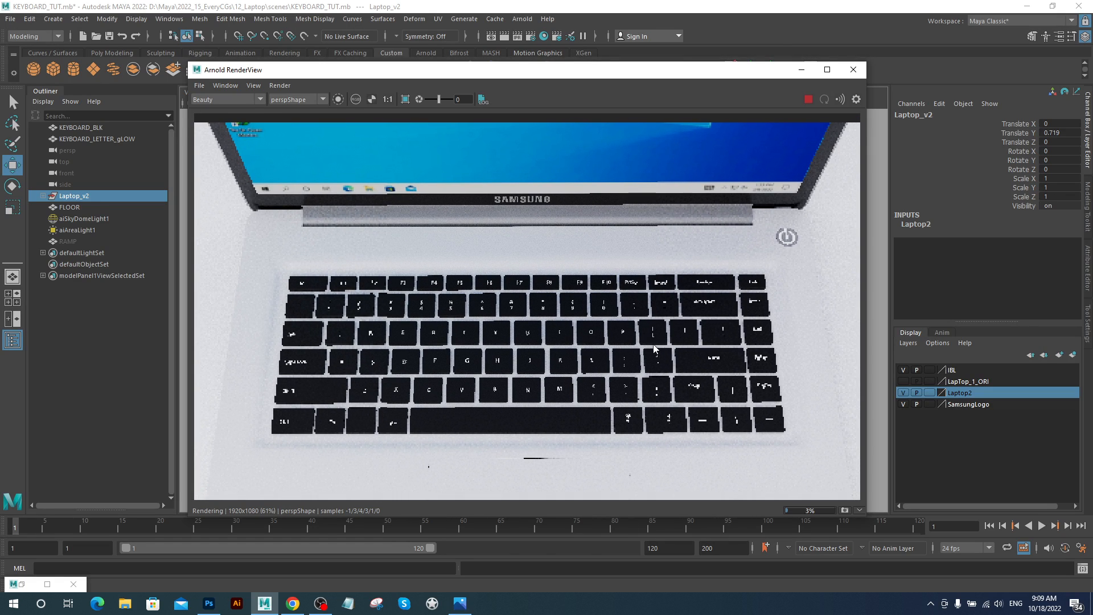
Bring the whole laptop image into view in the Arnold RenderView and watch the high-quality render until it completes
{"action": "scroll", "coordinate": [637, 336], "scroll_direction": "down", "scroll_amount": 1}
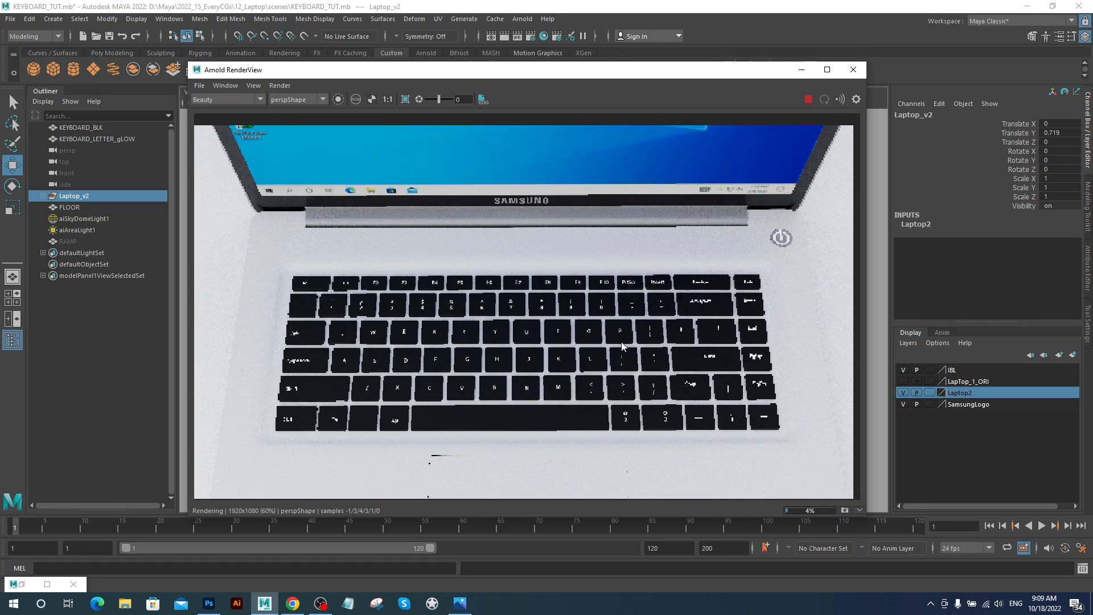
{"action": "scroll", "coordinate": [609, 333], "scroll_direction": "down", "scroll_amount": 1}
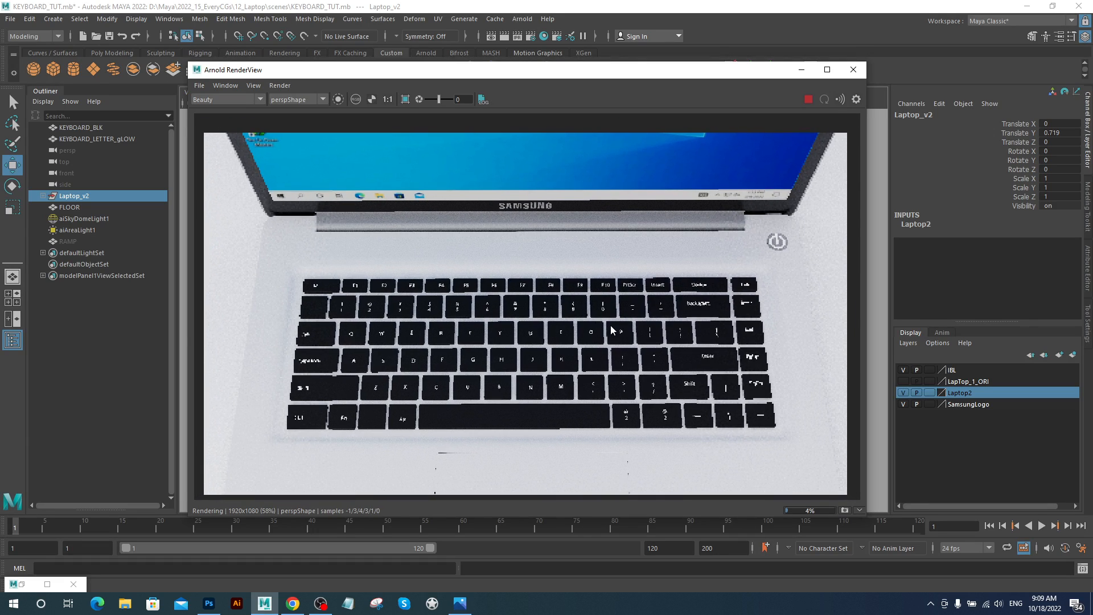
{"action": "scroll", "coordinate": [607, 324], "scroll_direction": "down", "scroll_amount": 1}
{"action": "middle_click_drag", "start_coordinate": [606, 323], "coordinate": [612, 318]}
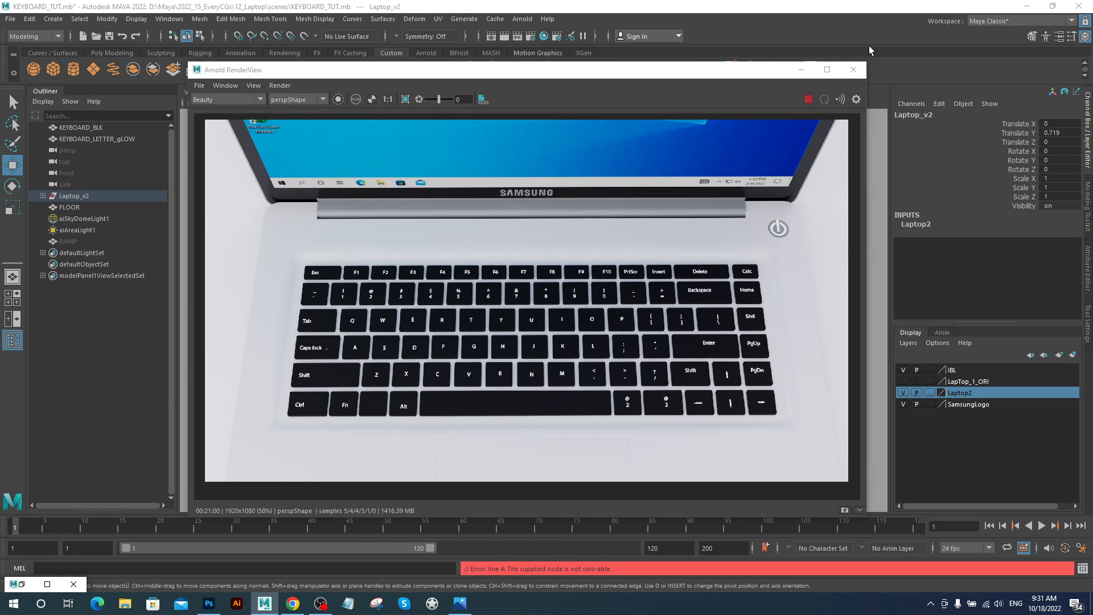
Maximize the Arnold RenderView and examine the black keys and white letters of the finished laptop render up close
{"action": "left_click", "coordinate": [826, 70]}
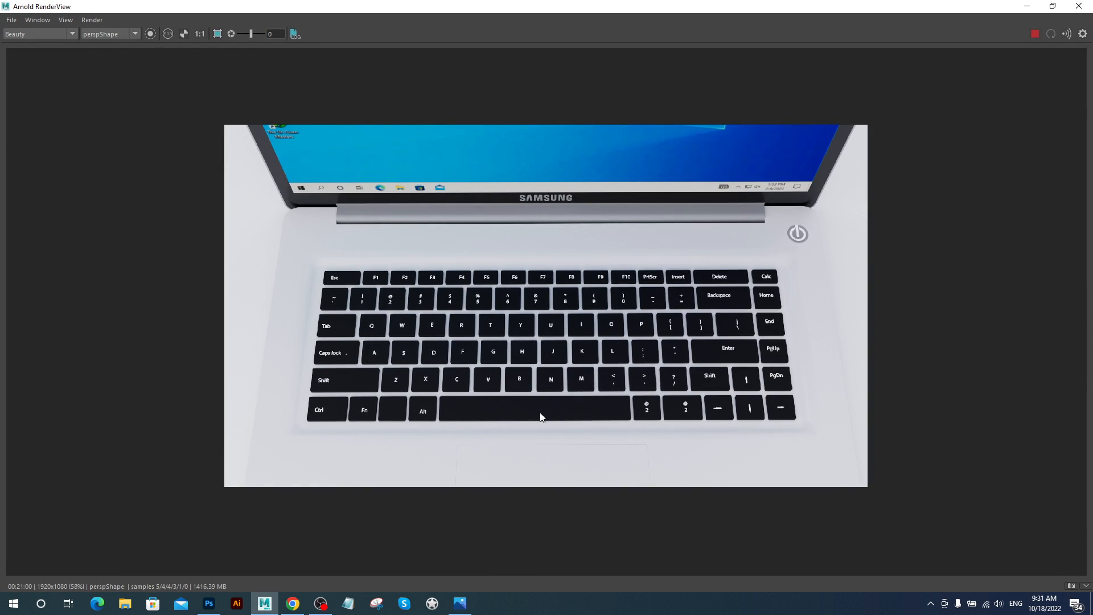
{"action": "scroll", "coordinate": [403, 312], "scroll_direction": "up", "scroll_amount": 5}
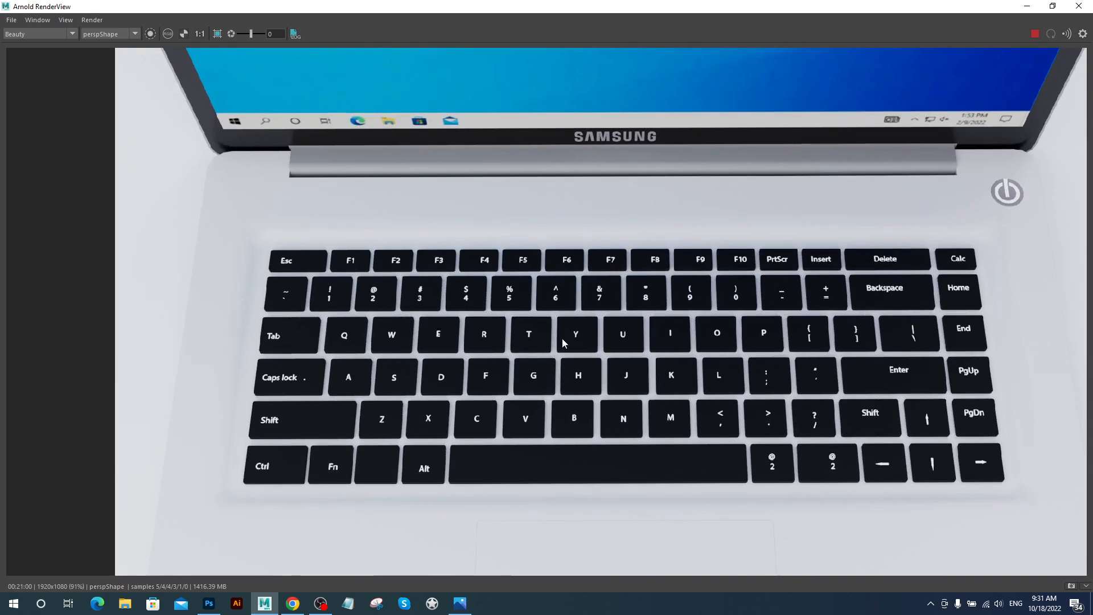
{"action": "scroll", "coordinate": [698, 351], "scroll_direction": "up", "scroll_amount": 2}
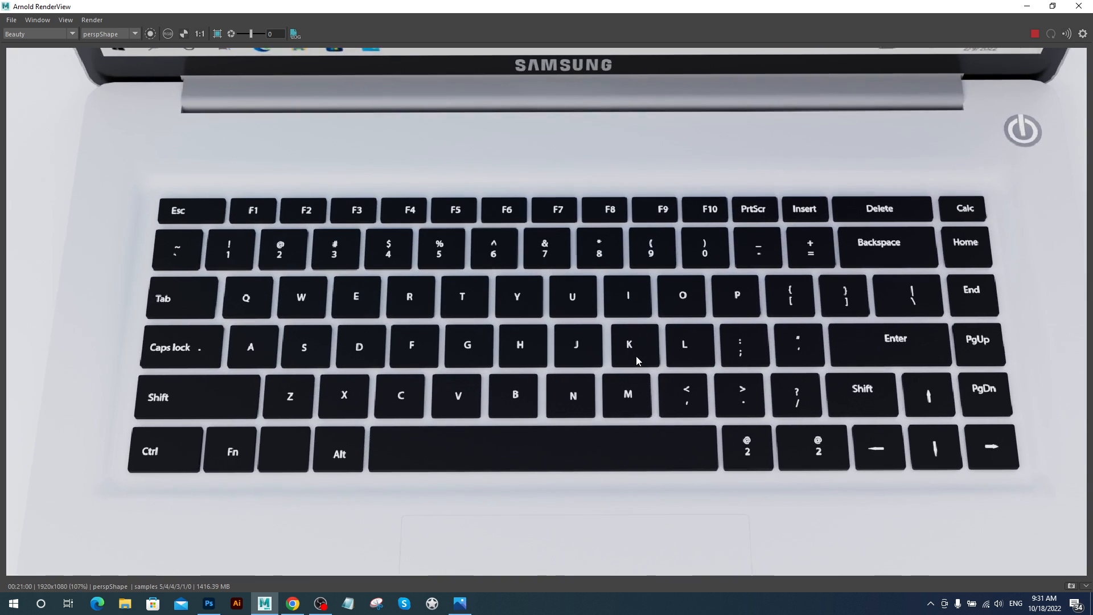
{"action": "middle_click_drag", "start_coordinate": [700, 361], "coordinate": [681, 355]}
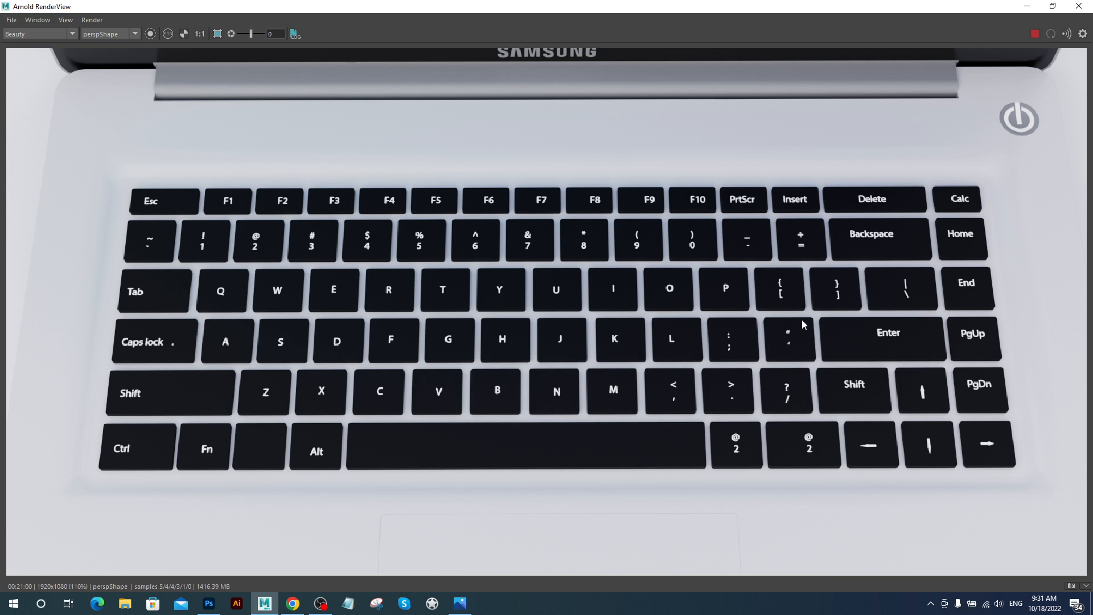
{"action": "mouse_move", "coordinate": [802, 319]}
{"action": "middle_mouse_down"}
{"action": "mouse_move", "coordinate": [768, 319]}
{"action": "mouse_move", "coordinate": [782, 322]}
{"action": "middle_mouse_up"}
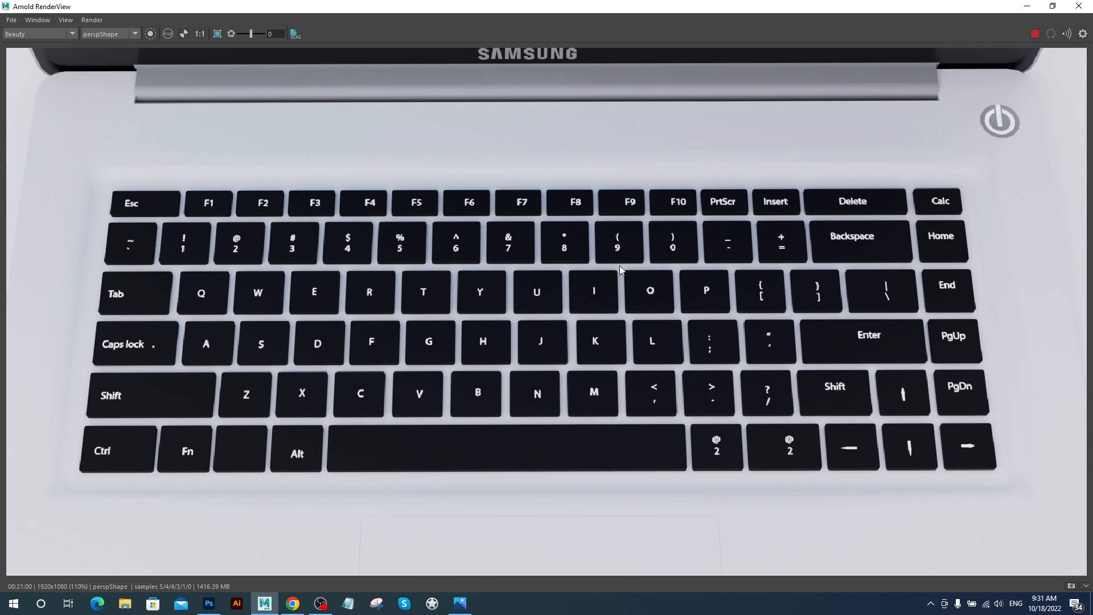
{"action": "scroll", "coordinate": [646, 279], "scroll_direction": "up", "scroll_amount": 1}
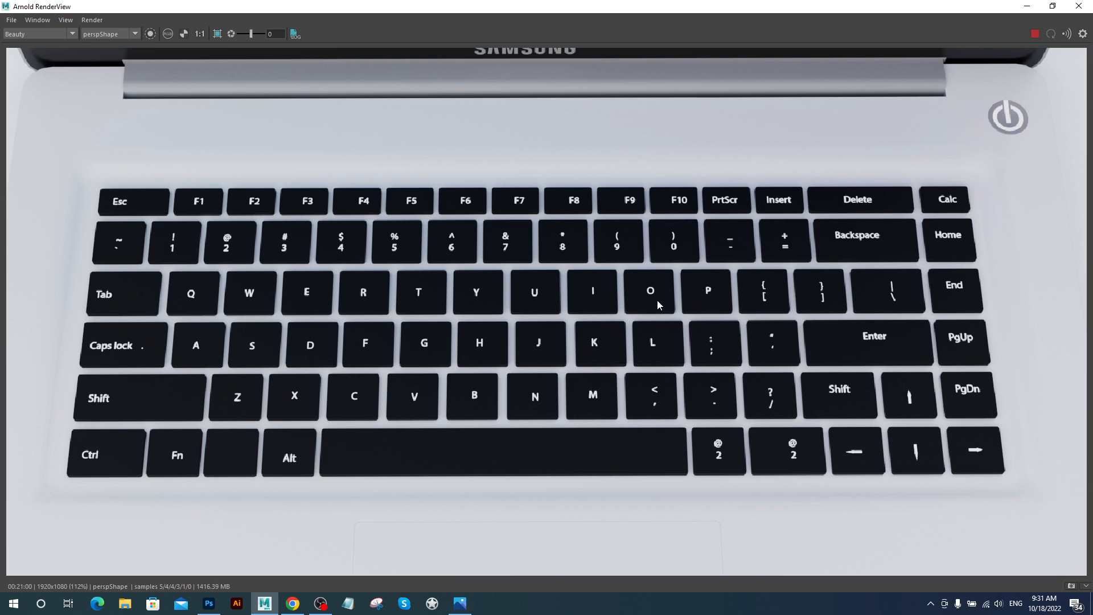